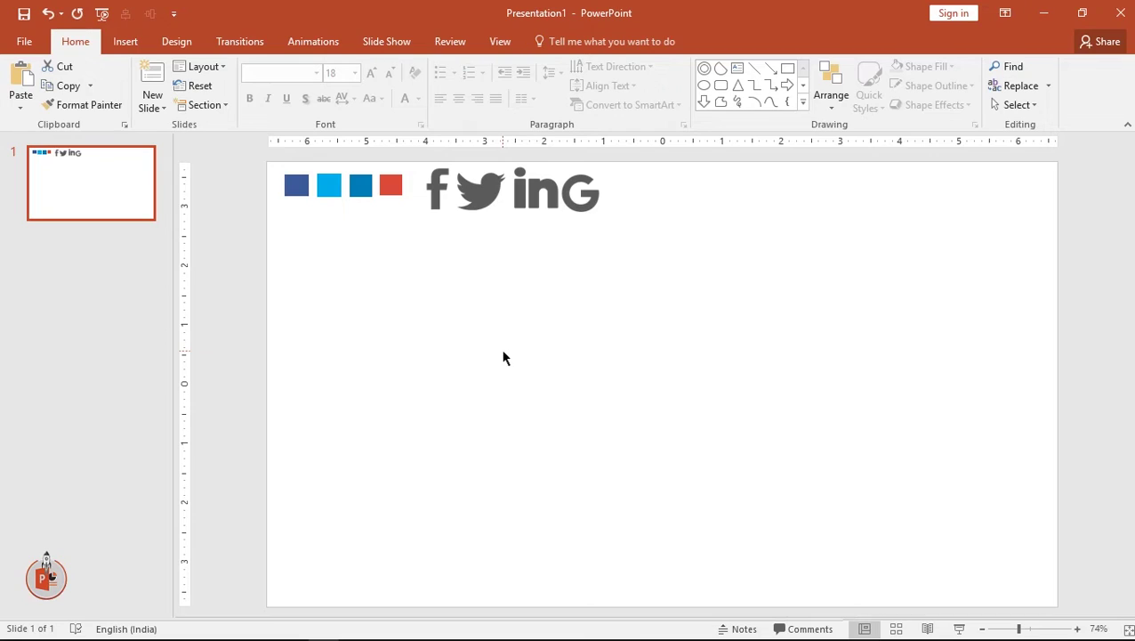
# Fill the slide background with a light-blue preset radial gradient set to From Center
pyautogui.rightClick(477, 337)
pyautogui.click(540, 477)
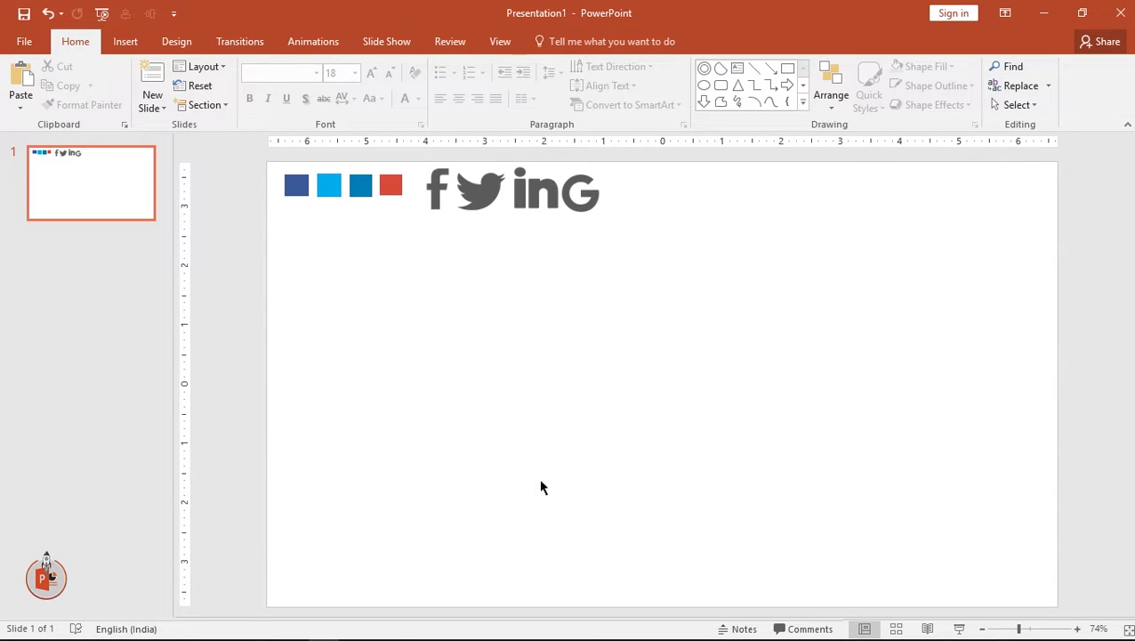
pyautogui.click(975, 263)
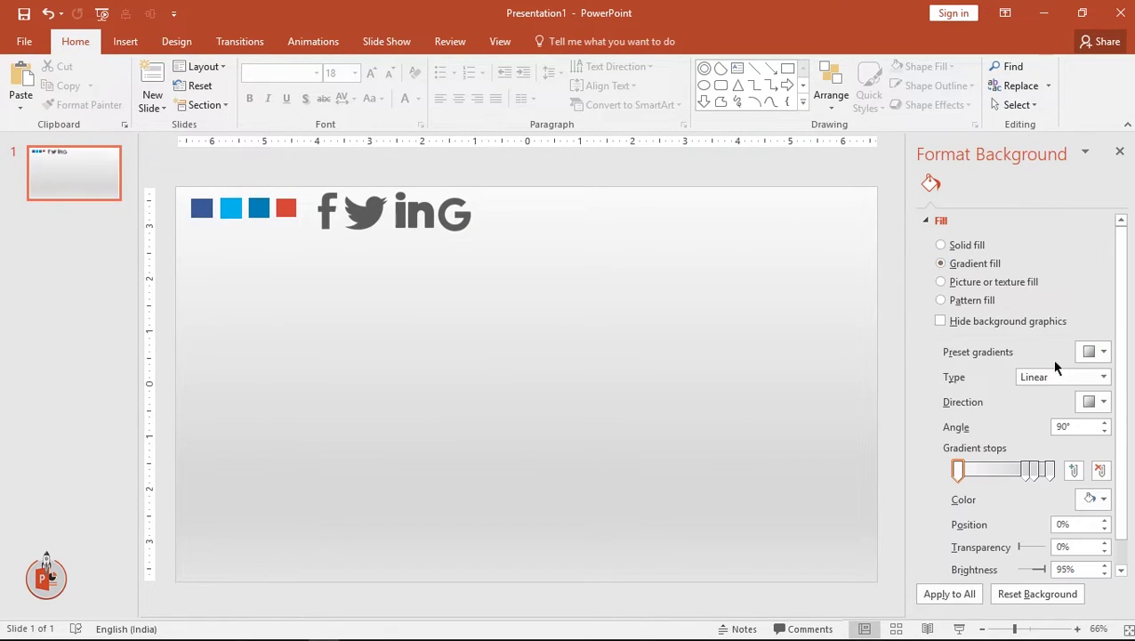
pyautogui.click(1089, 353)
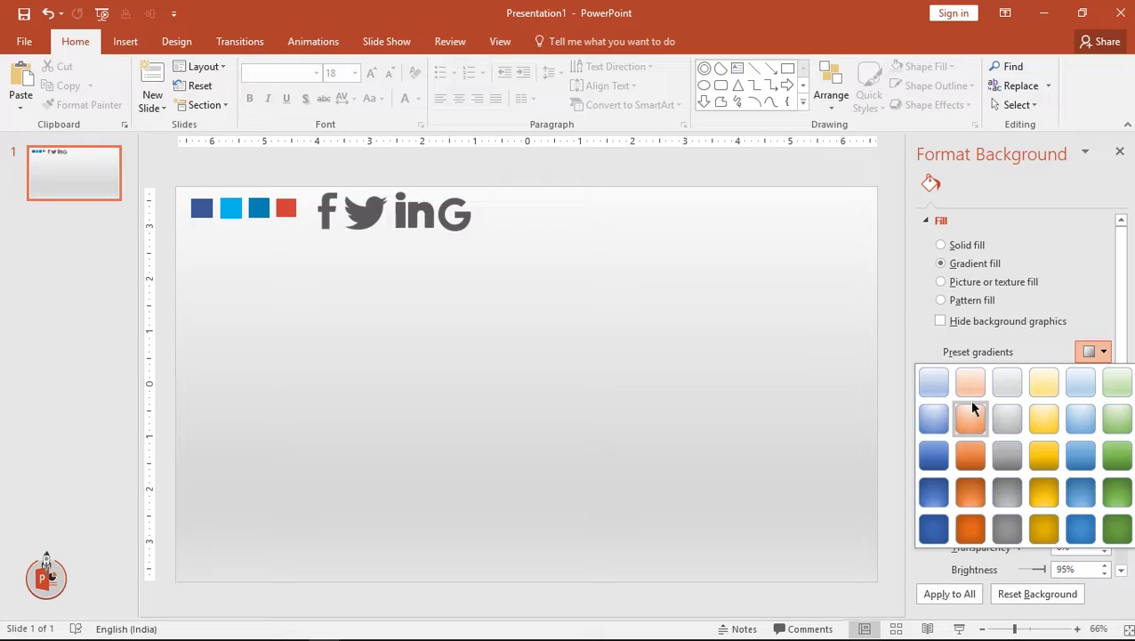
pyautogui.click(941, 414)
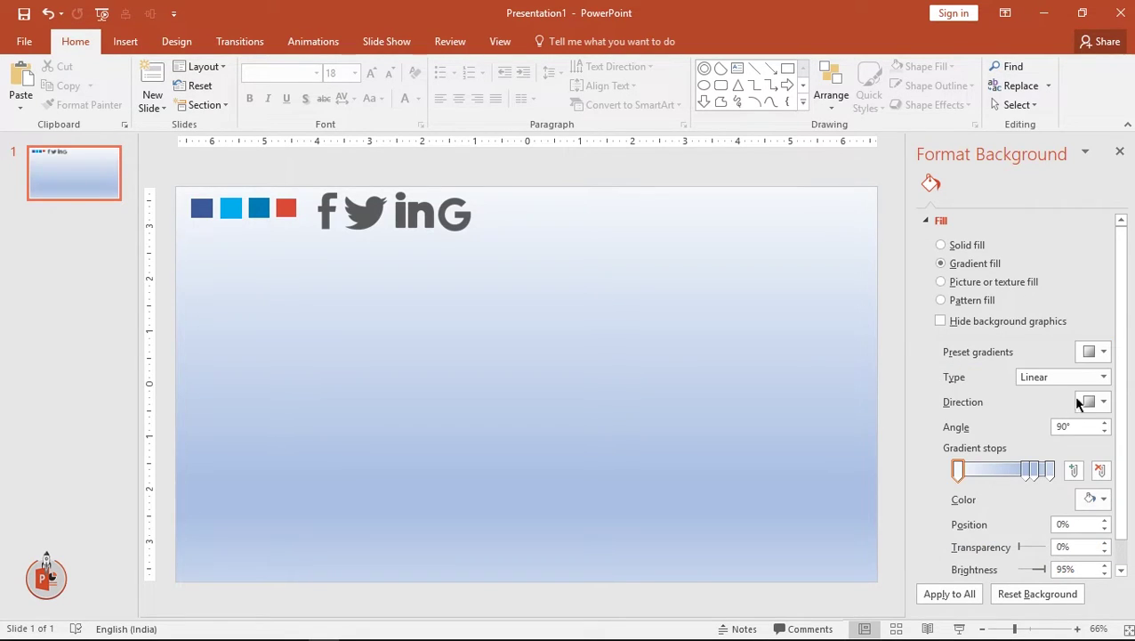
pyautogui.click(1105, 378)
pyautogui.click(1032, 407)
pyautogui.click(1103, 402)
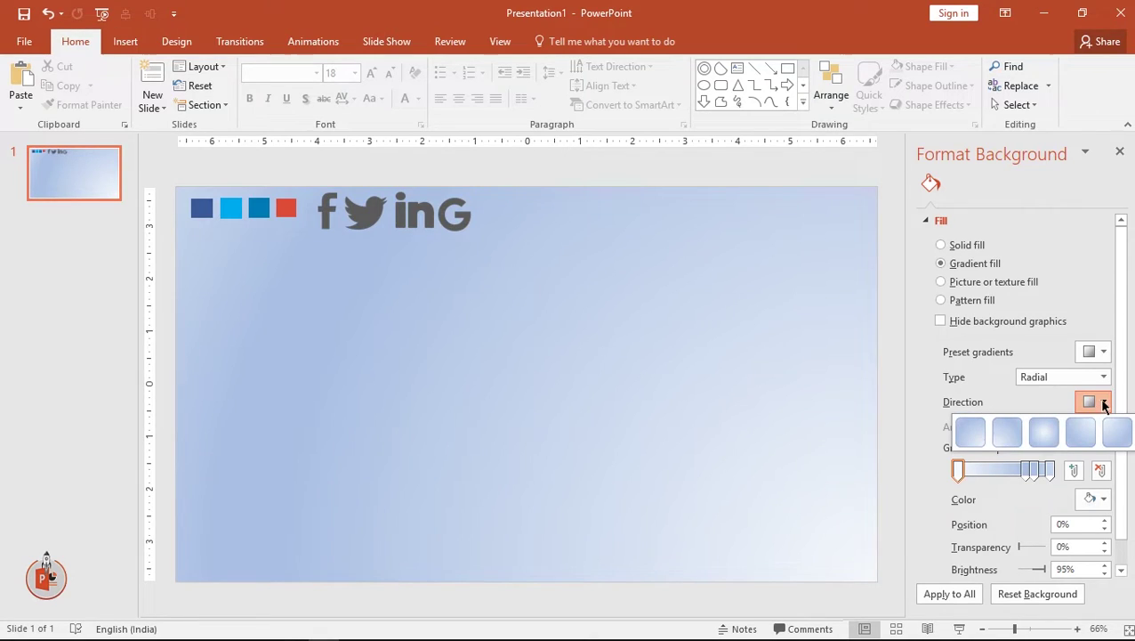
pyautogui.click(1057, 425)
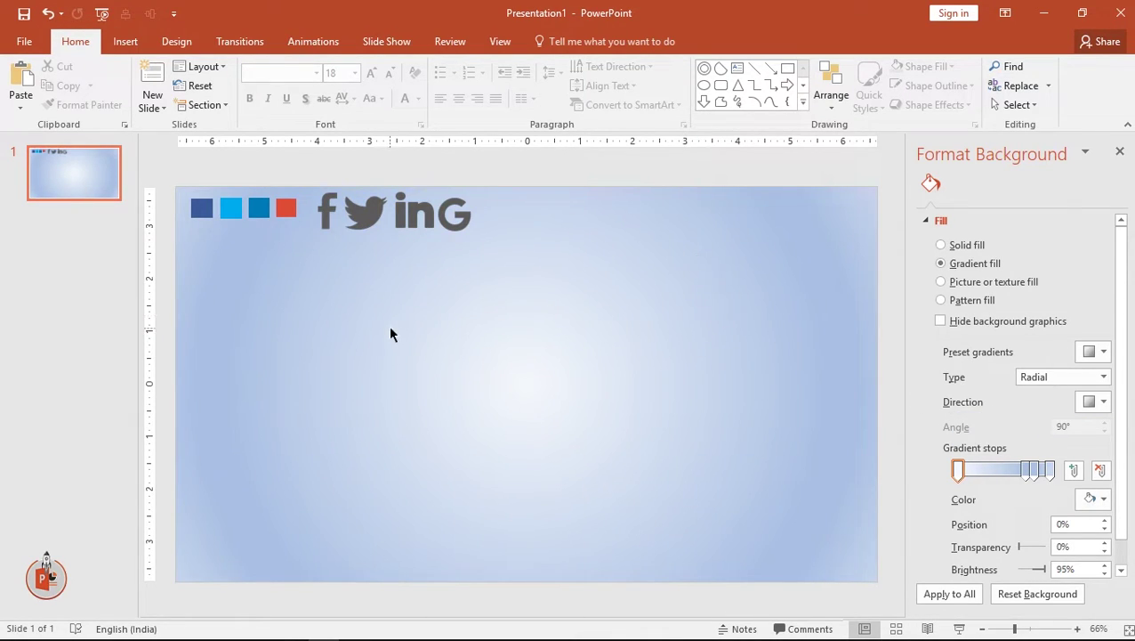
pyautogui.scroll(1, 391, 334)
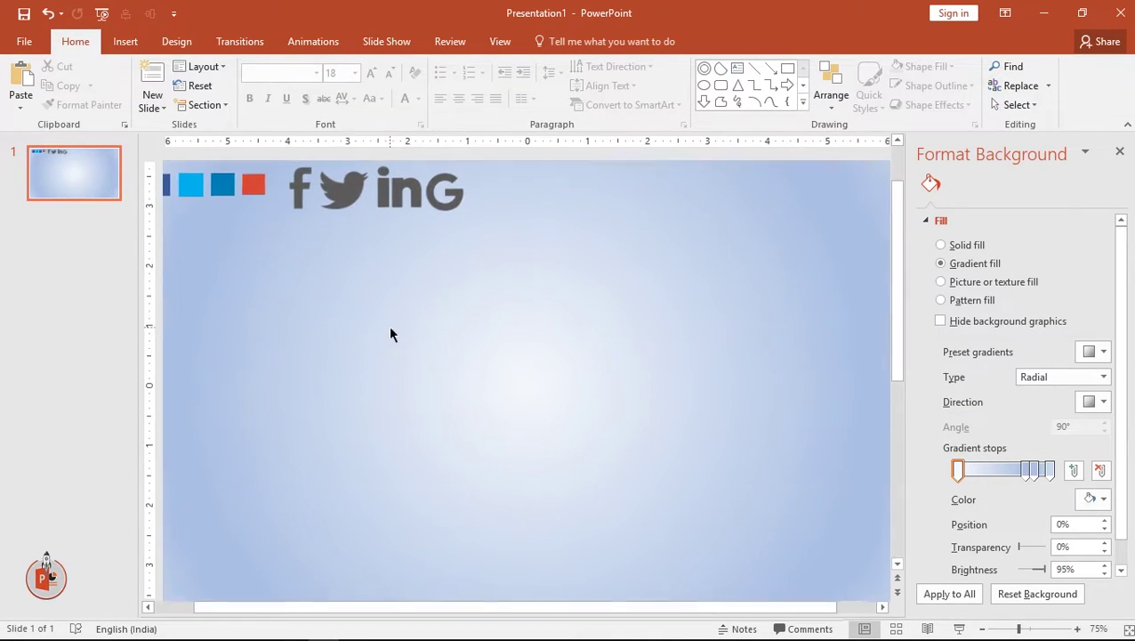
pyautogui.click(1120, 150)
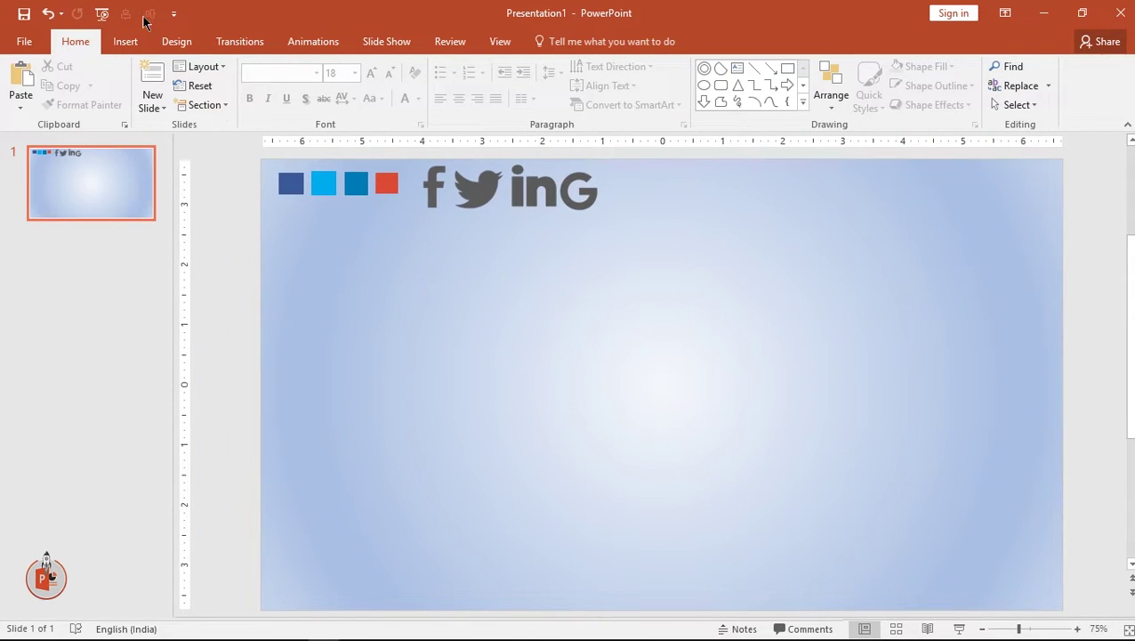
# Draw an oval circle below the brand squares
pyautogui.click(130, 40)
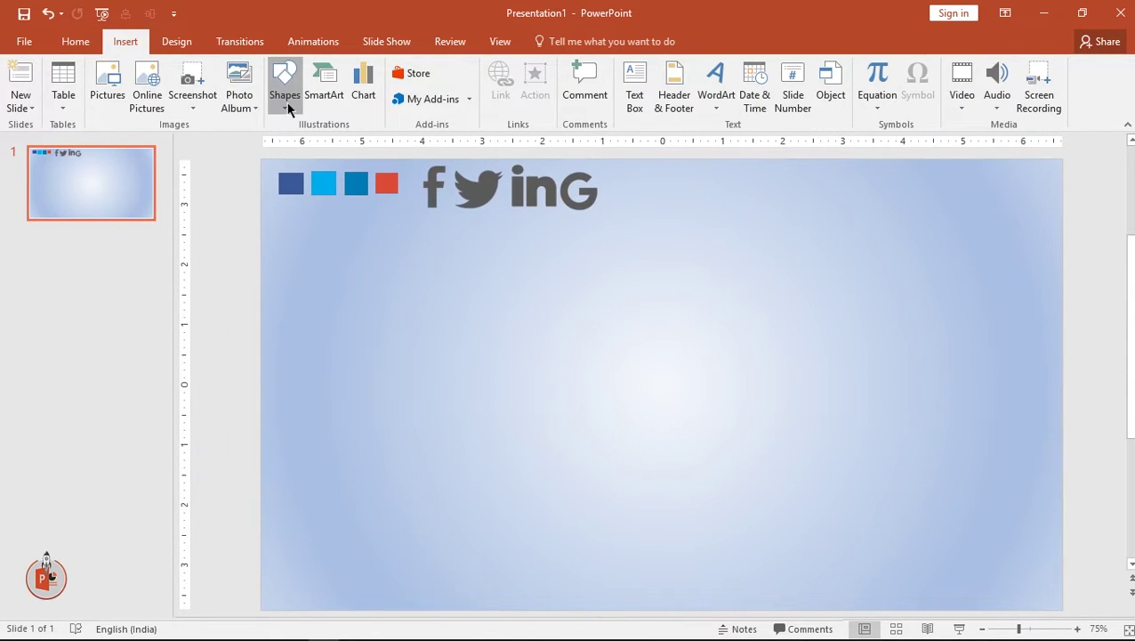
pyautogui.click(287, 105)
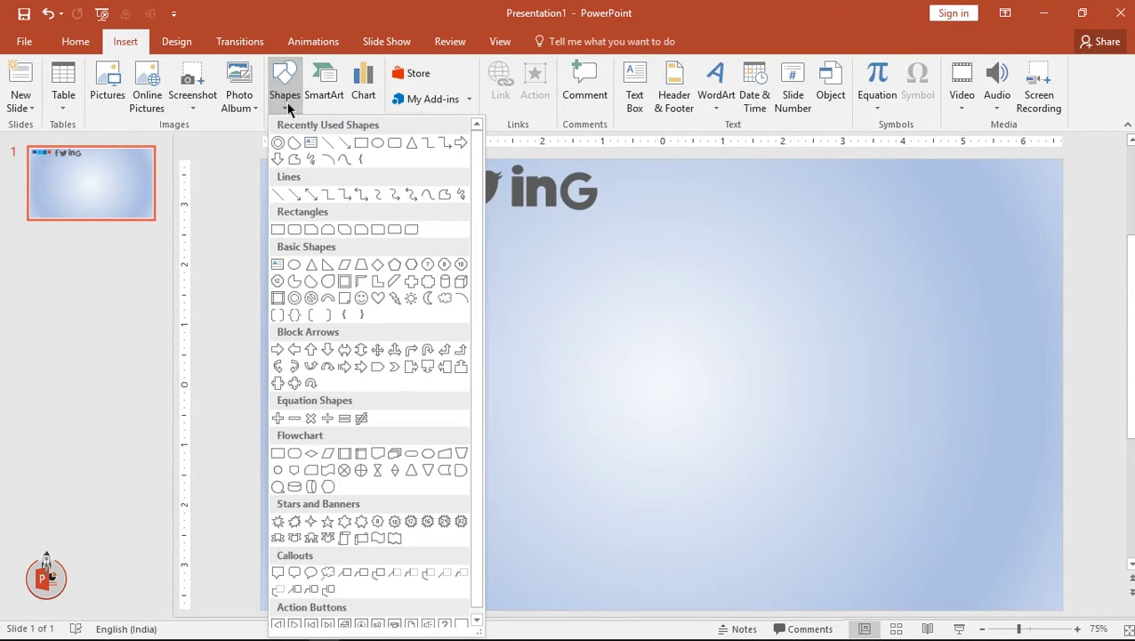
pyautogui.click(377, 144)
pyautogui.moveTo(375, 299); pyautogui.dragTo(422, 337)
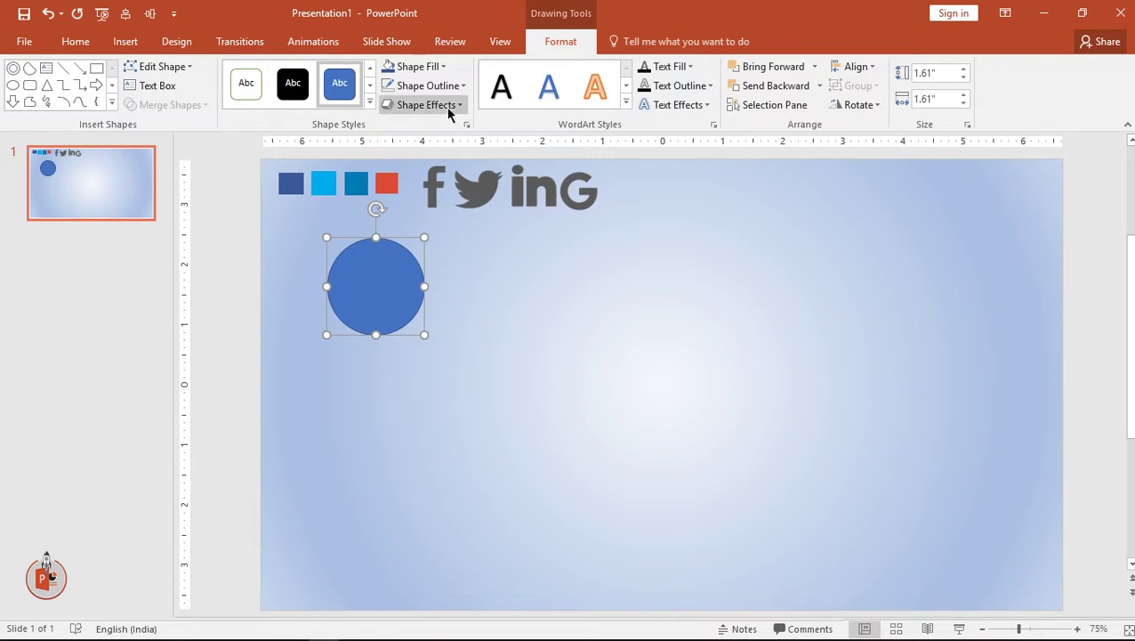
# Remove the circle's outline, eyedrop the first square's dark blue as its fill, and nudge it
pyautogui.click(438, 89)
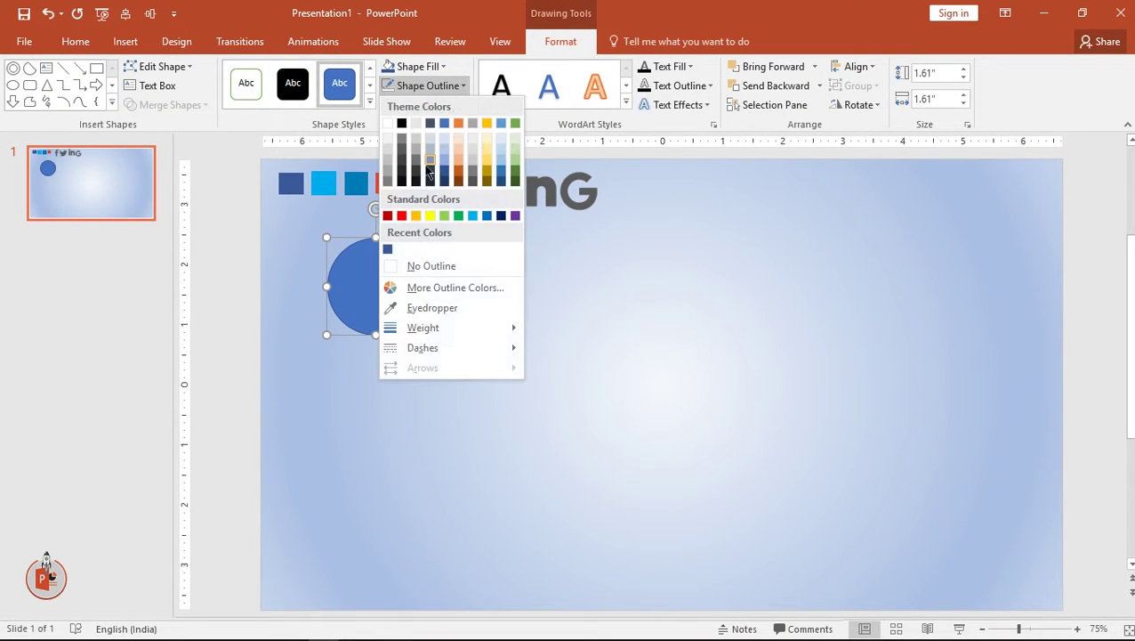
pyautogui.click(414, 262)
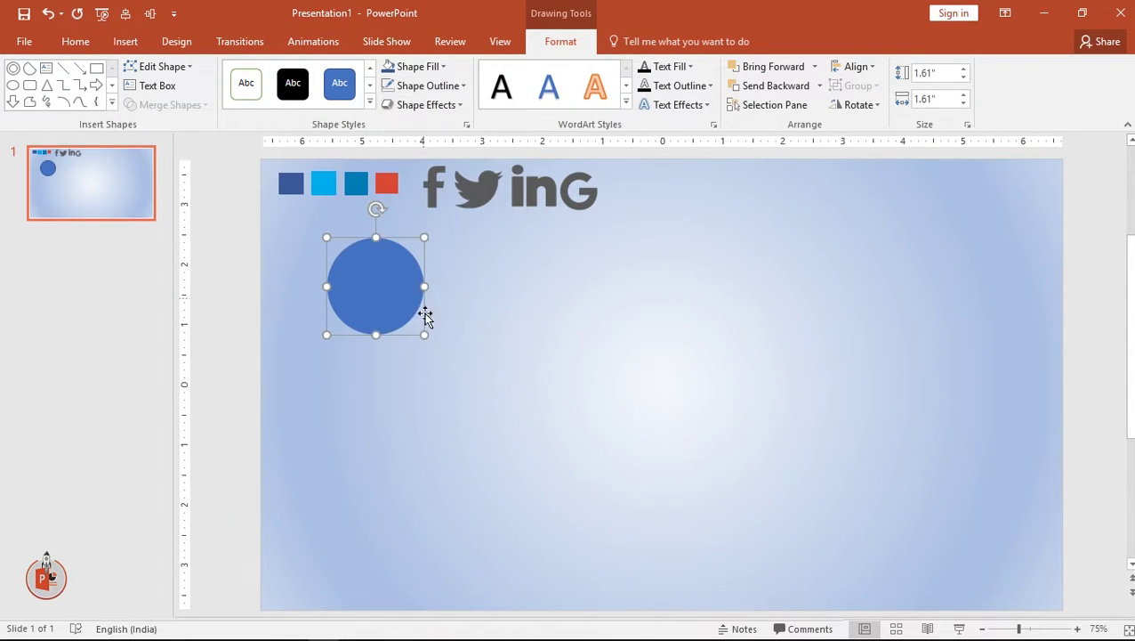
pyautogui.click(436, 69)
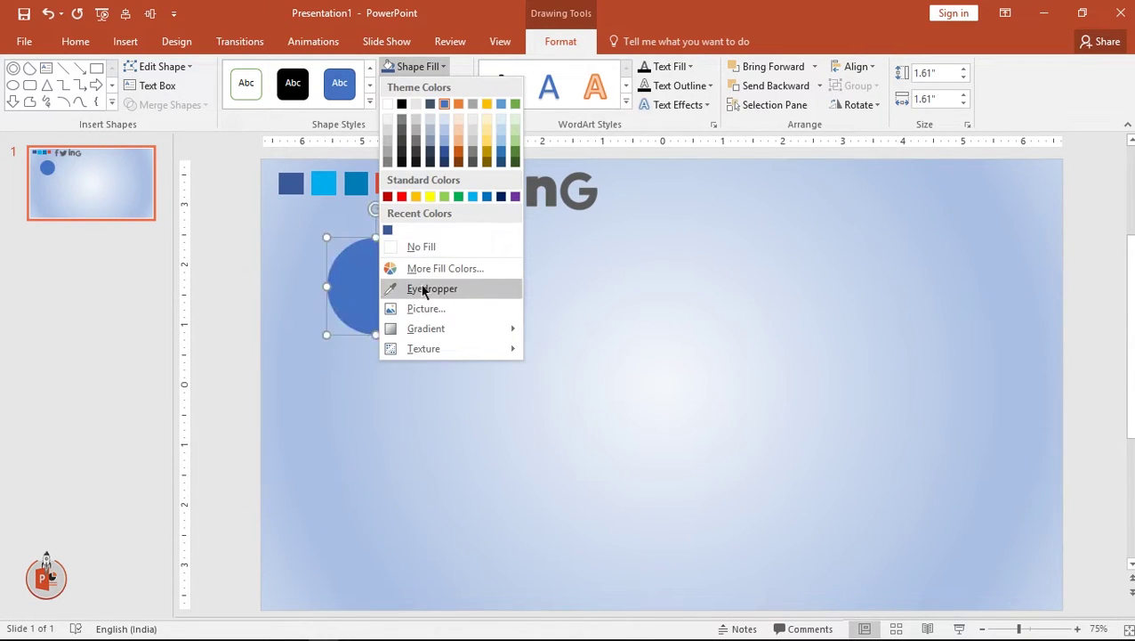
pyautogui.click(432, 288)
pyautogui.click(299, 183)
pyautogui.click(445, 342)
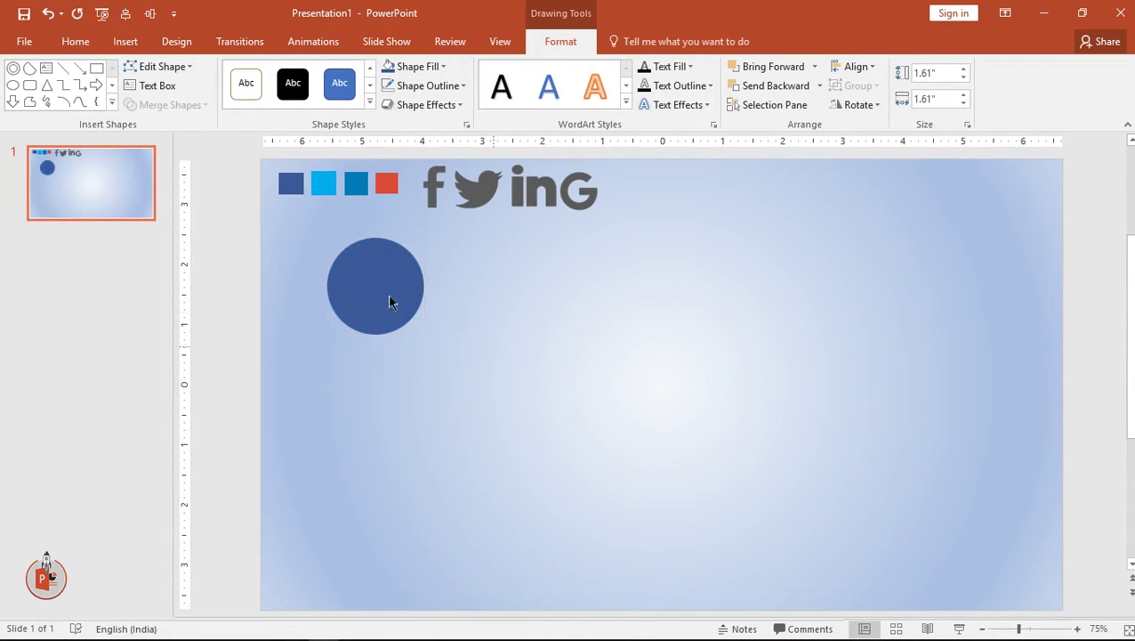
pyautogui.click(375, 278)
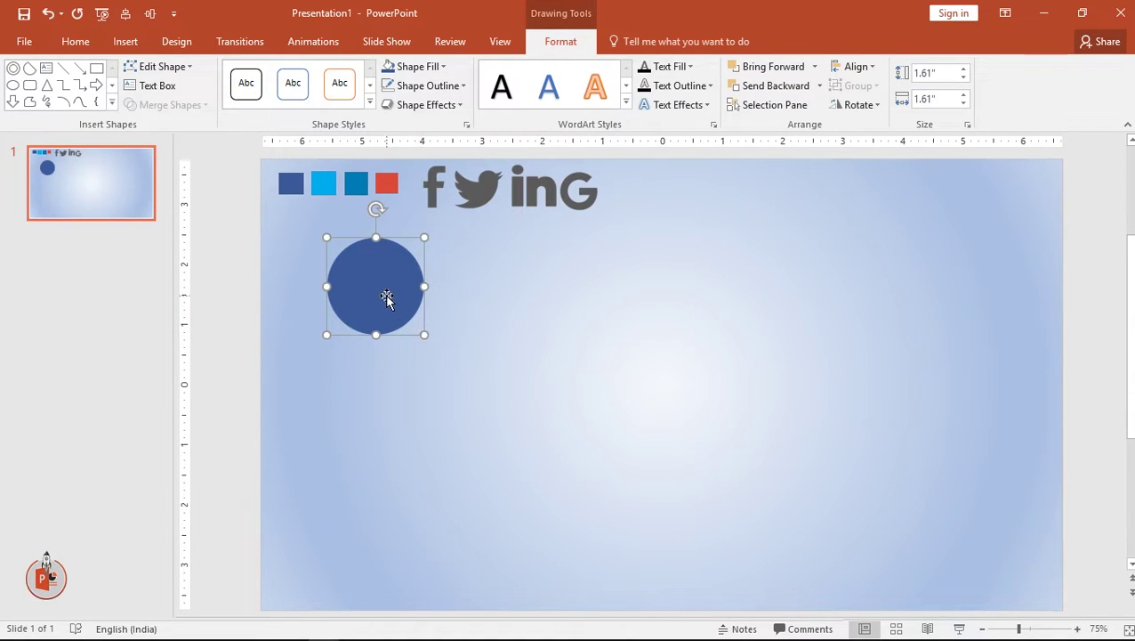
pyautogui.moveTo(387, 298); pyautogui.dragTo(424, 318)
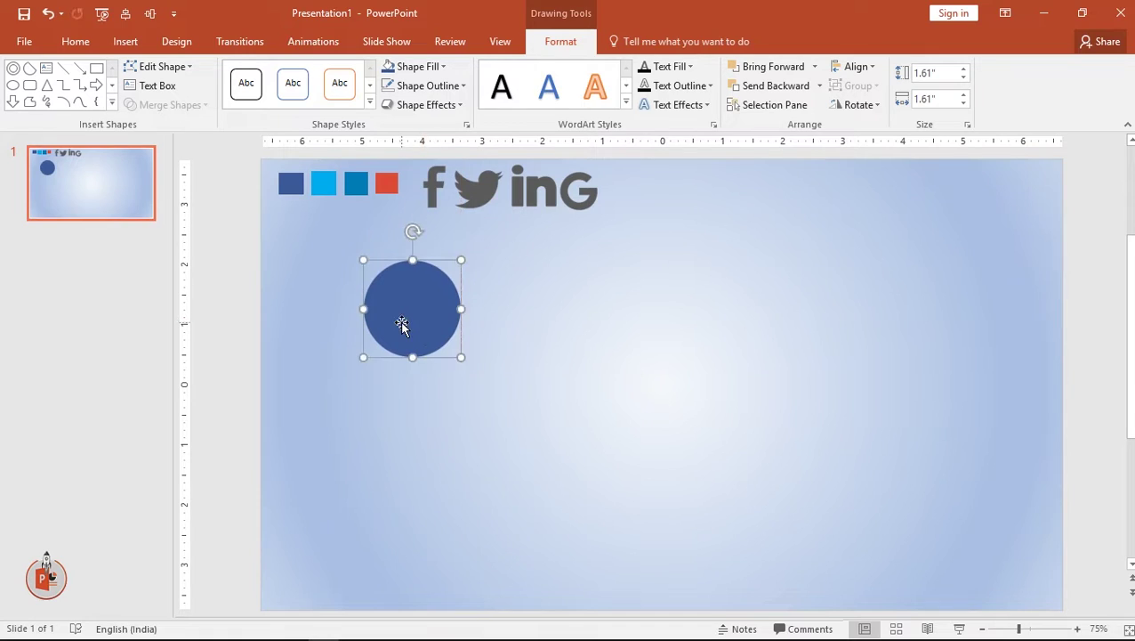
# Draw a chord shape below the circle, rotate it, and set 68% transparency
pyautogui.click(113, 105)
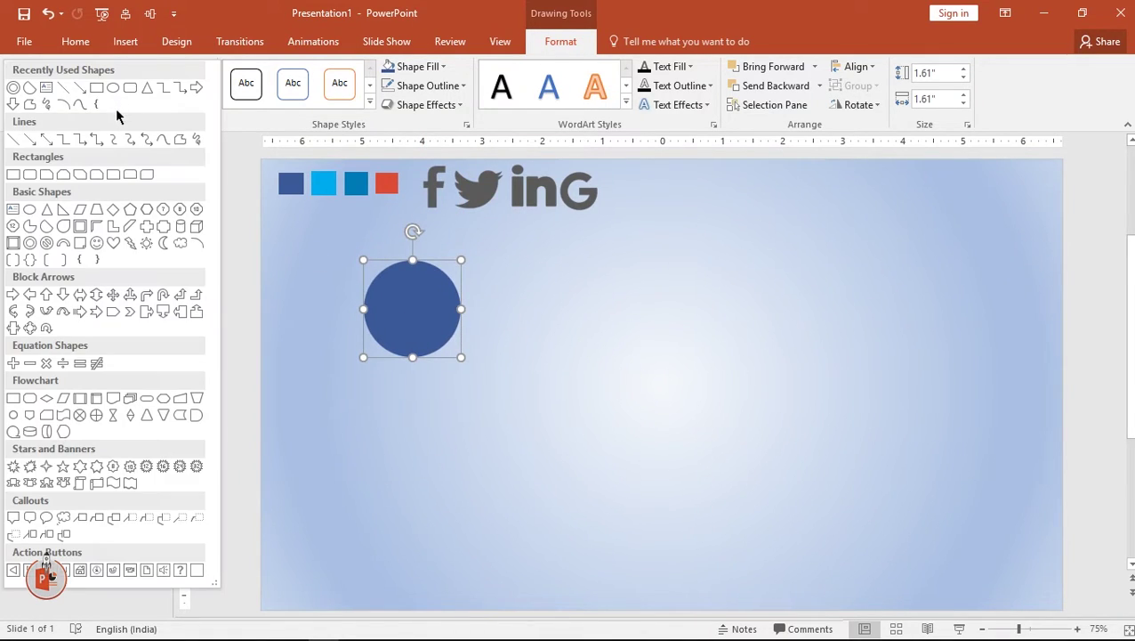
pyautogui.click(46, 226)
pyautogui.moveTo(336, 336); pyautogui.dragTo(461, 461)
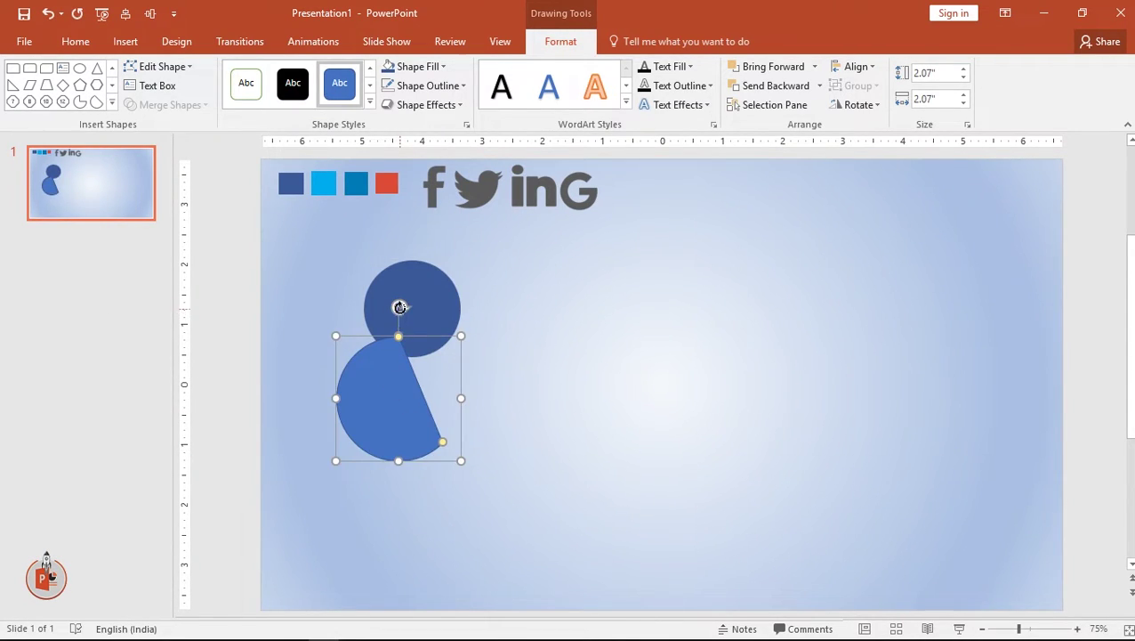
pyautogui.moveTo(401, 307); pyautogui.dragTo(266, 322)
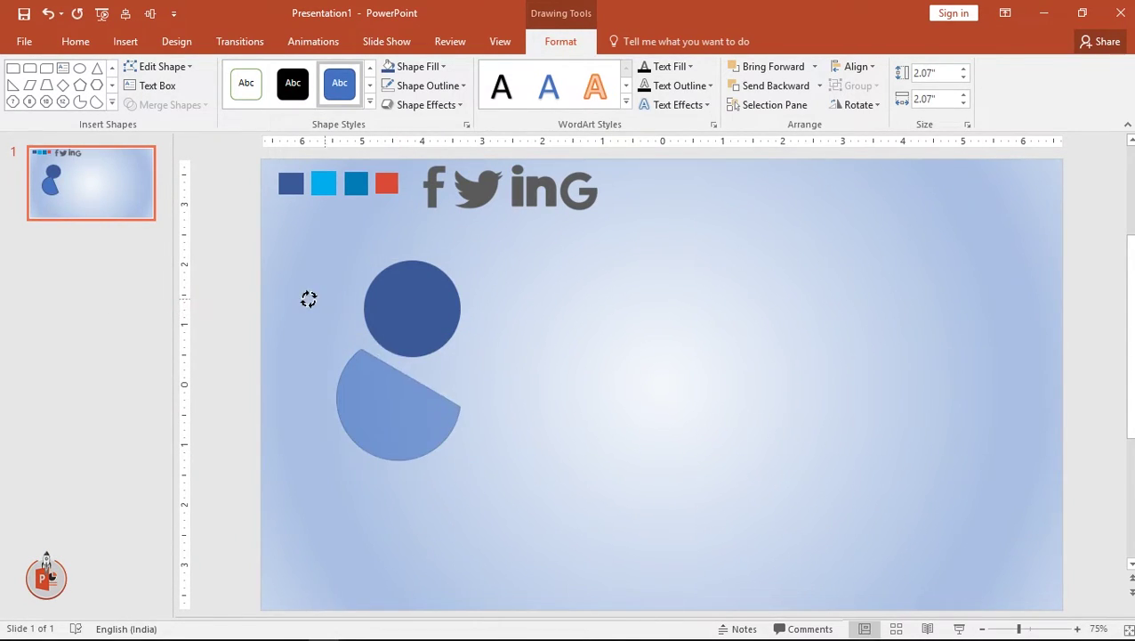
pyautogui.rightClick(437, 425)
pyautogui.click(512, 413)
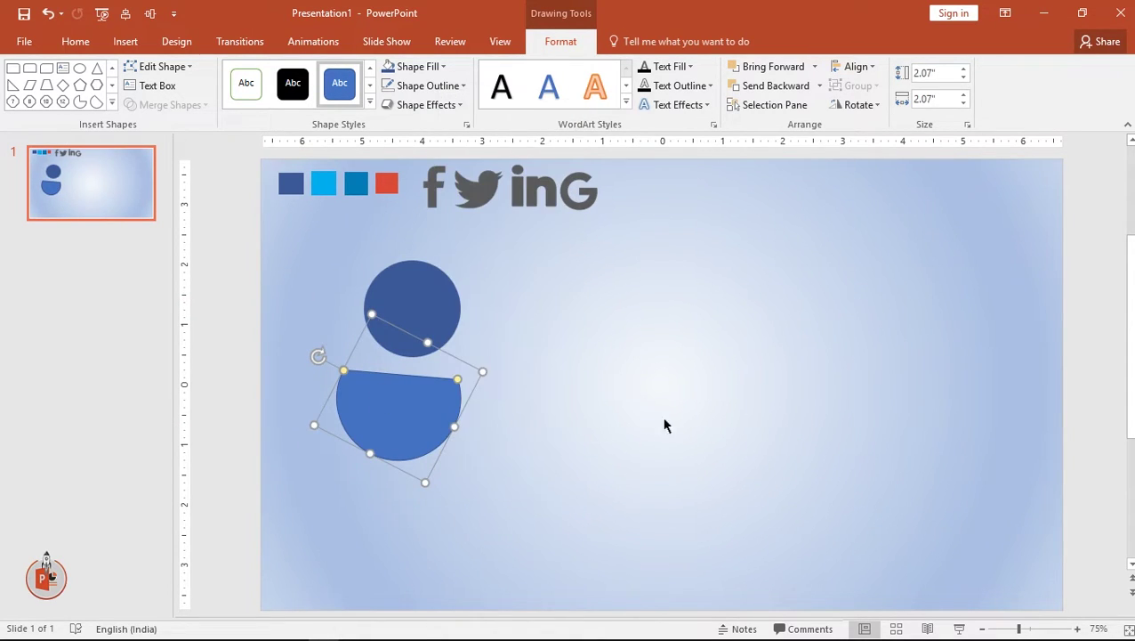
pyautogui.moveTo(1028, 420); pyautogui.dragTo(1033, 418)
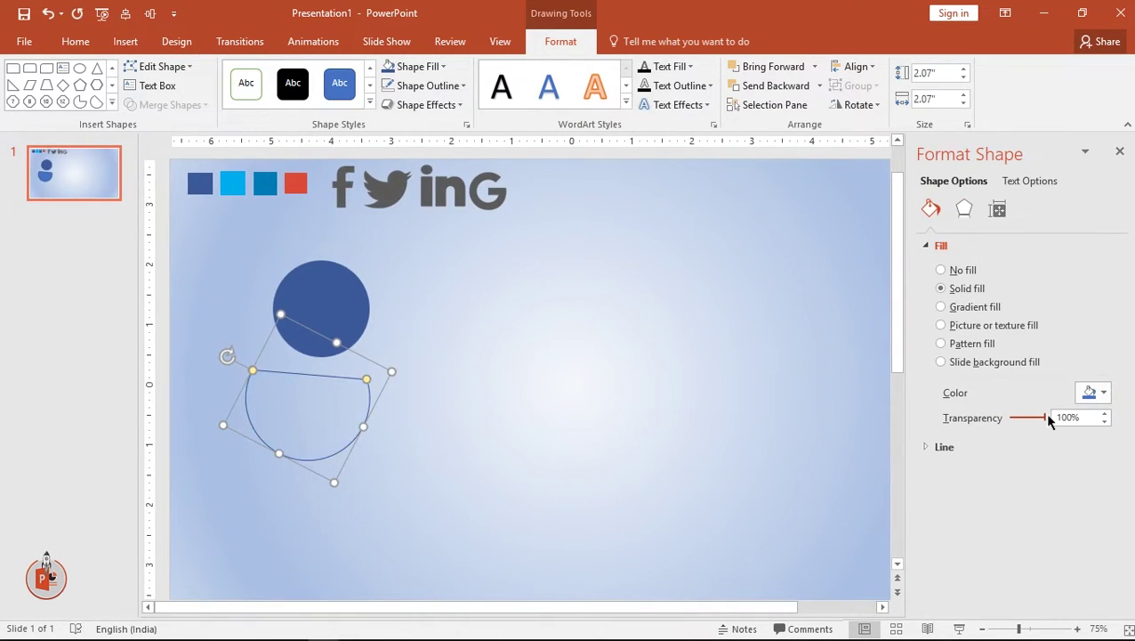
# Move and rotate the chord so it sits level, centred under the circle's lower half
pyautogui.moveTo(299, 432); pyautogui.dragTo(308, 329)
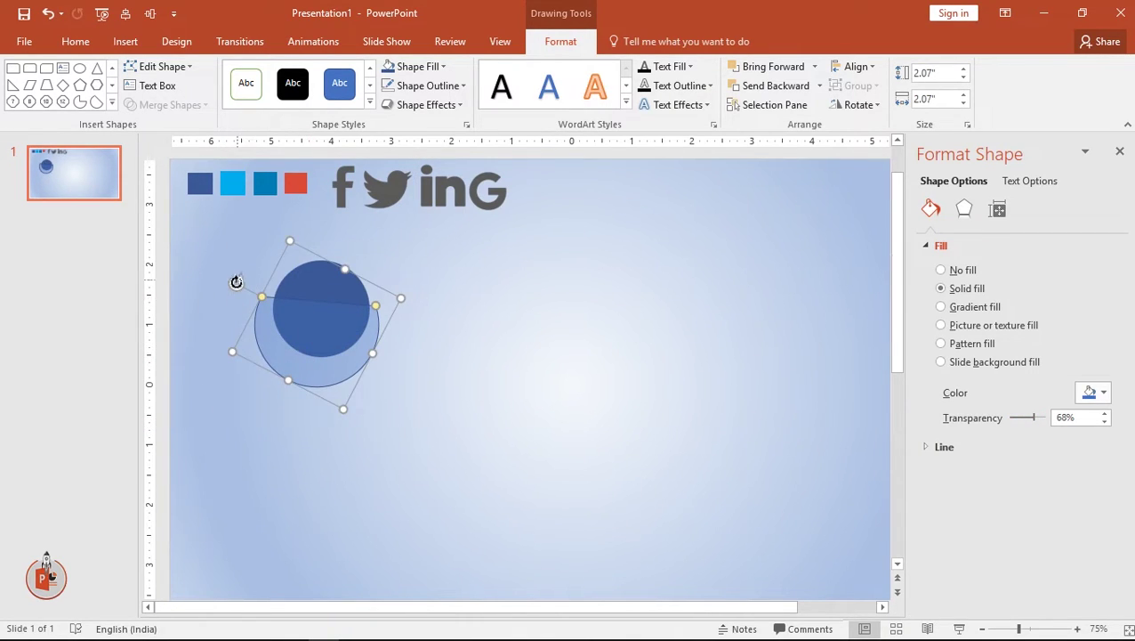
pyautogui.moveTo(236, 283); pyautogui.dragTo(234, 289)
pyautogui.moveTo(324, 344); pyautogui.dragTo(323, 347)
pyautogui.click(322, 276)
pyautogui.keyDown('shift'); pyautogui.click(307, 372); pyautogui.keyUp('shift')
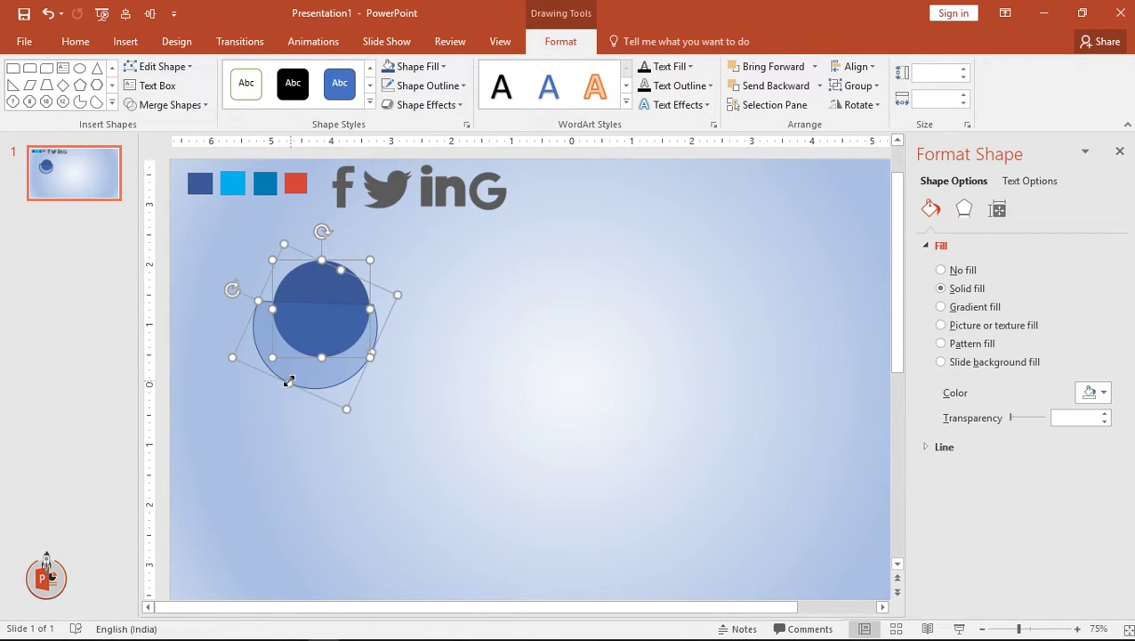
pyautogui.click(398, 459)
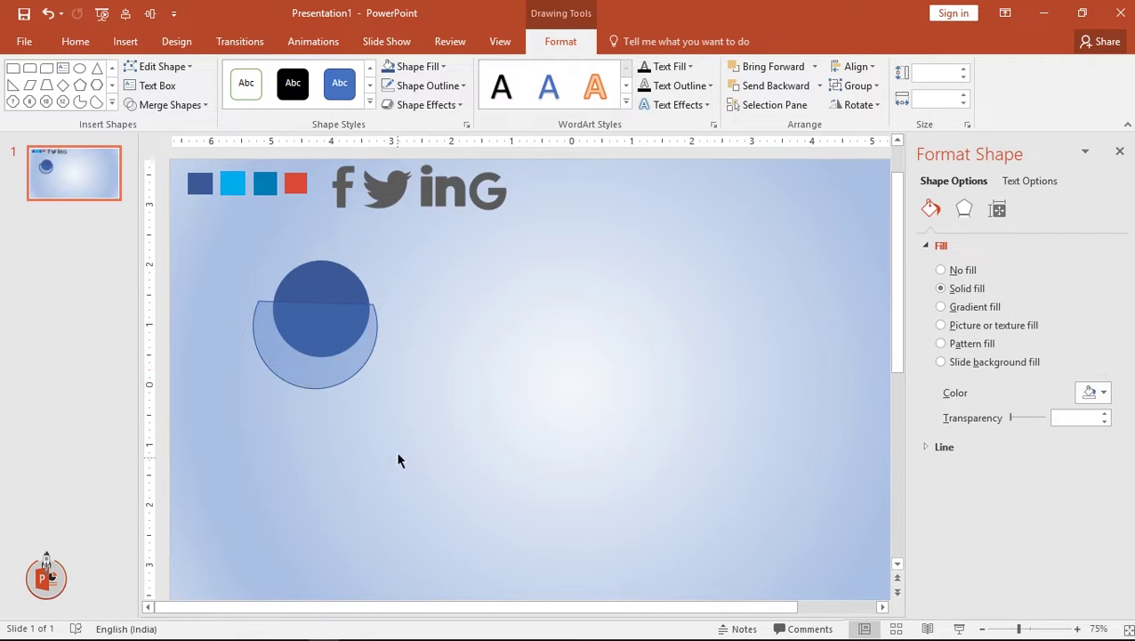
# Copy the dark circle to the right and move the chord beneath the copy
pyautogui.click(328, 286)
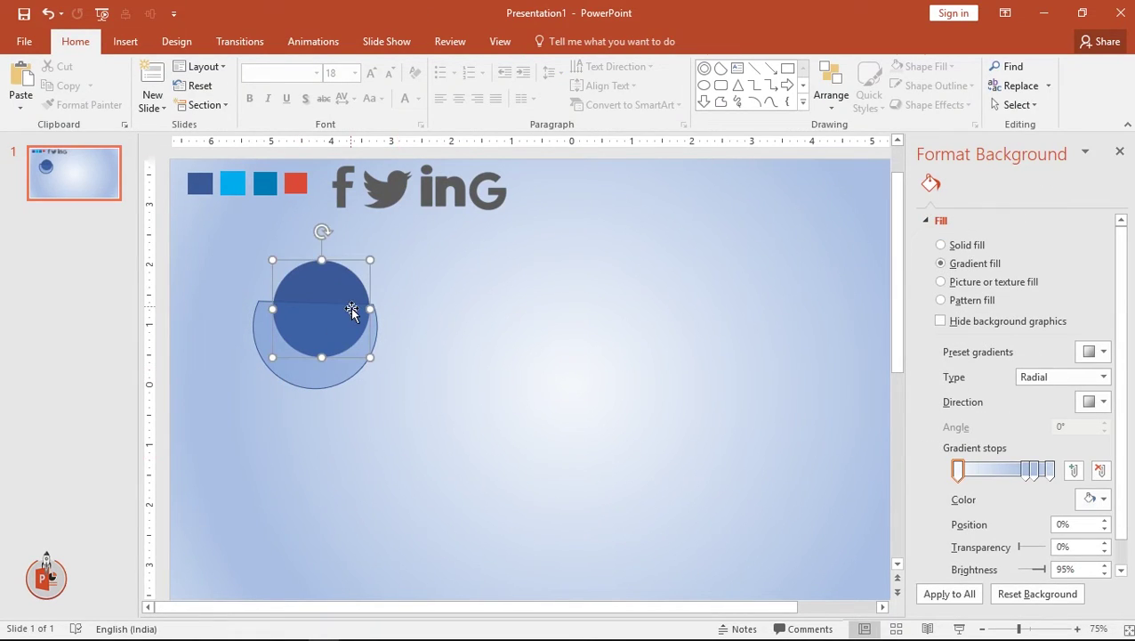
pyautogui.moveTo(336, 300); pyautogui.dragTo(467, 297)
pyautogui.moveTo(288, 368)
pyautogui.mouseDown()
pyautogui.moveTo(447, 357)
pyautogui.moveTo(434, 367)
pyautogui.mouseUp()
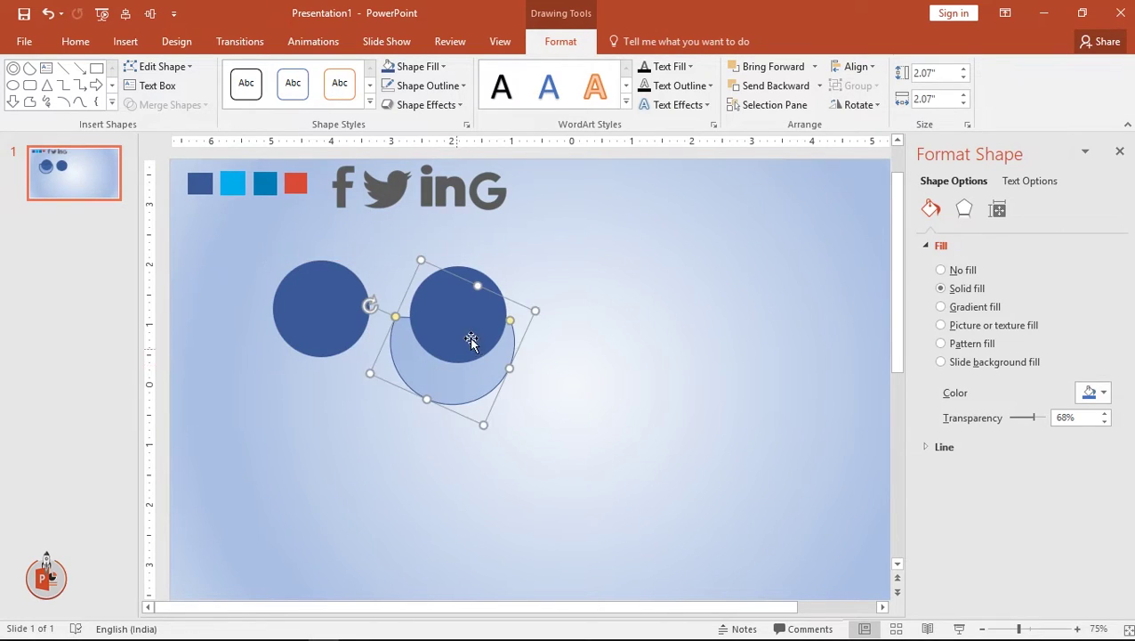
# Bring the chord to the front and shift it to overlap the circle's lower half
pyautogui.scroll(5, 564, 316)
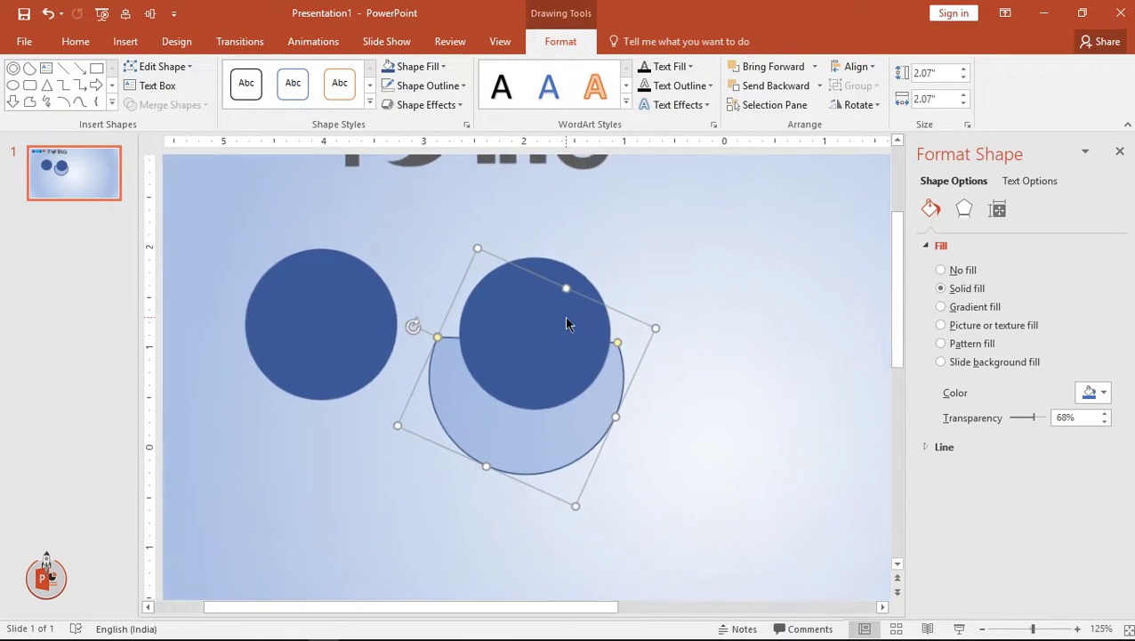
pyautogui.rightClick(570, 432)
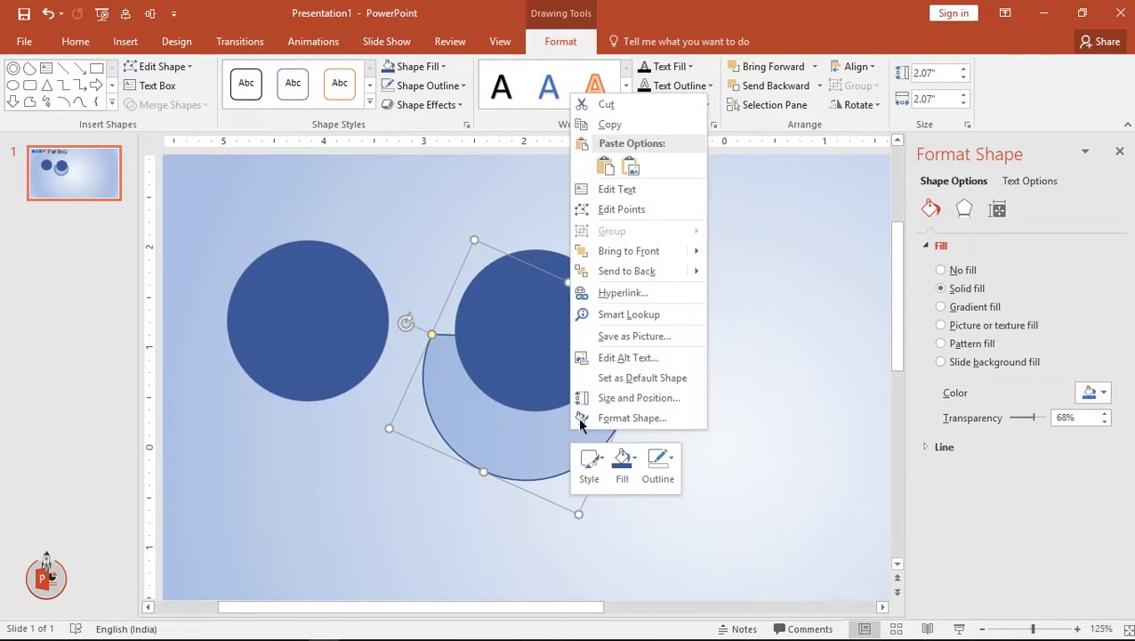
pyautogui.click(623, 251)
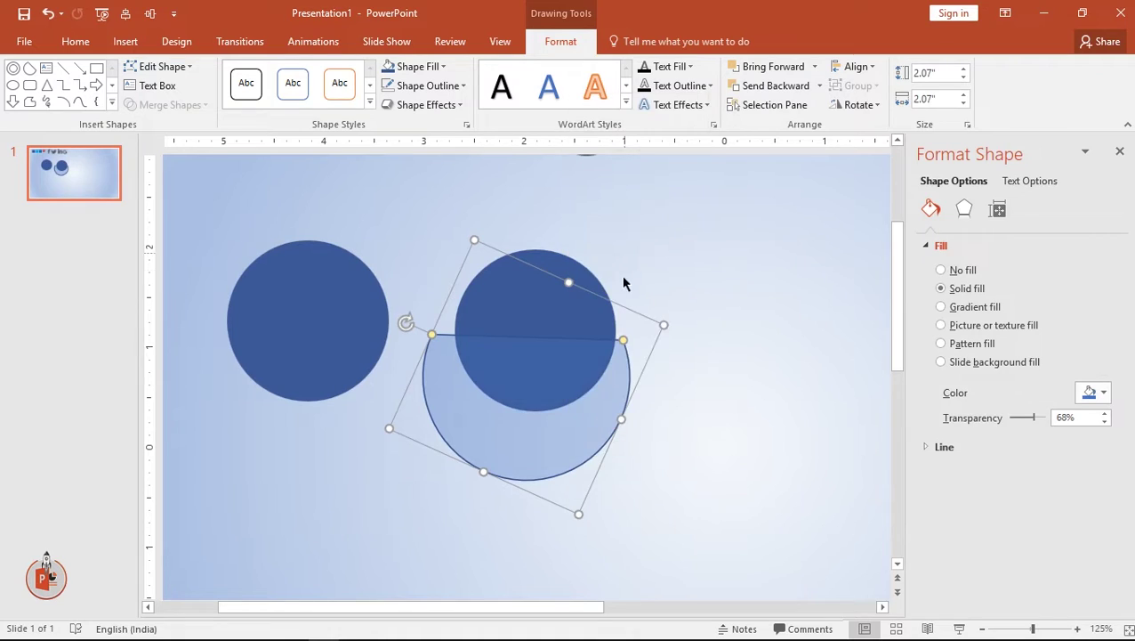
pyautogui.click(405, 323)
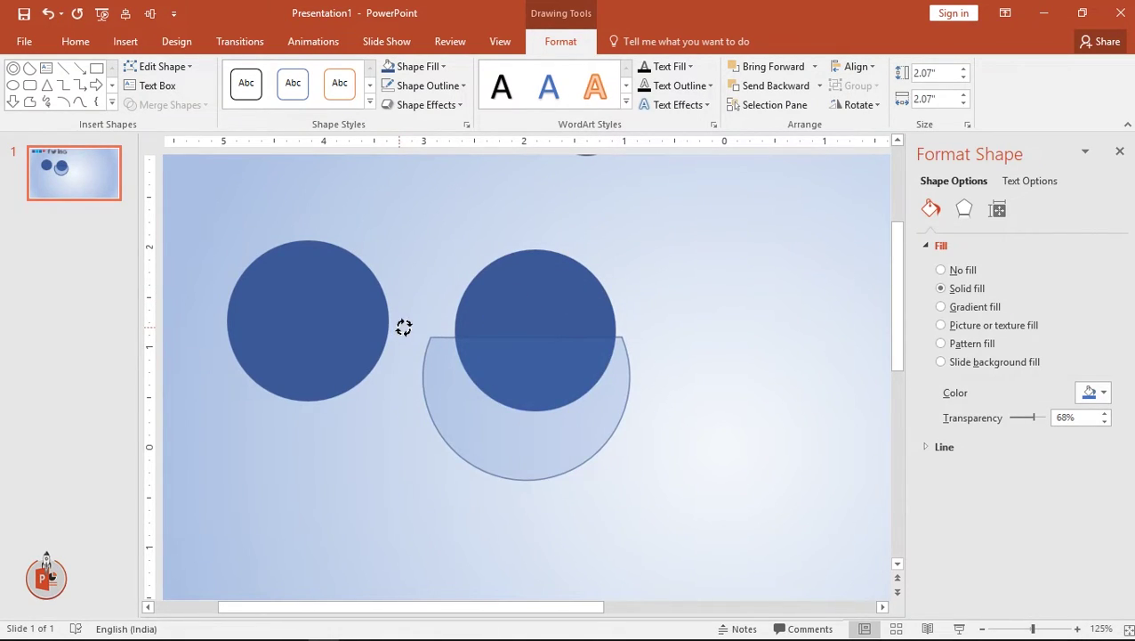
pyautogui.moveTo(541, 424)
pyautogui.mouseDown()
pyautogui.moveTo(561, 420)
pyautogui.moveTo(557, 408)
pyautogui.mouseUp()
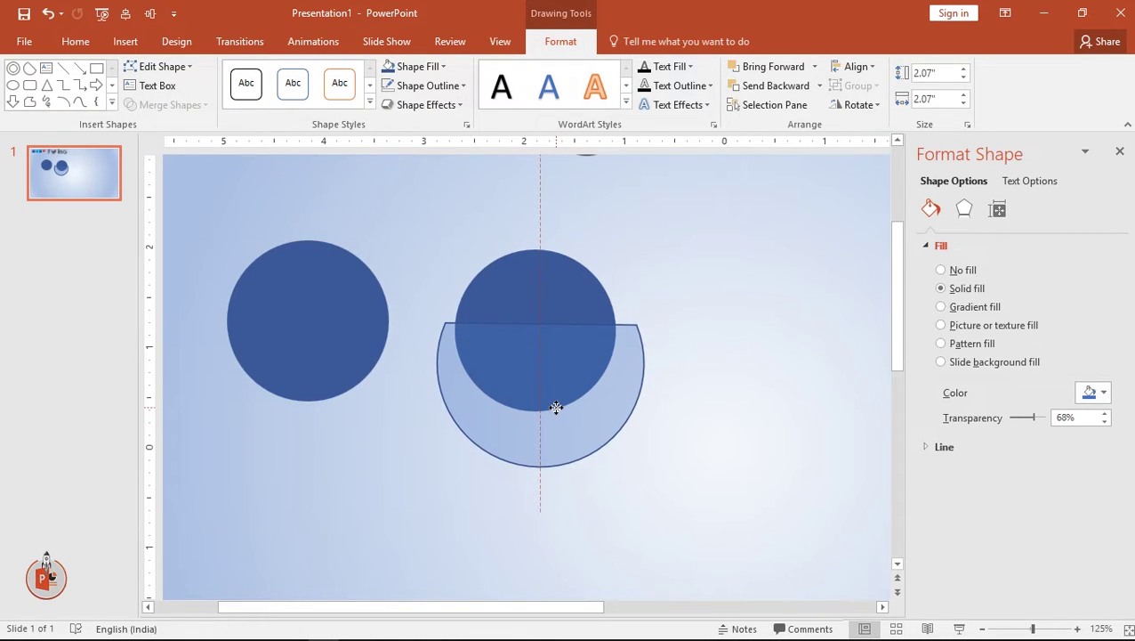
# Intersect the right circle with the chord into a half-circle and fill it white
pyautogui.click(551, 297)
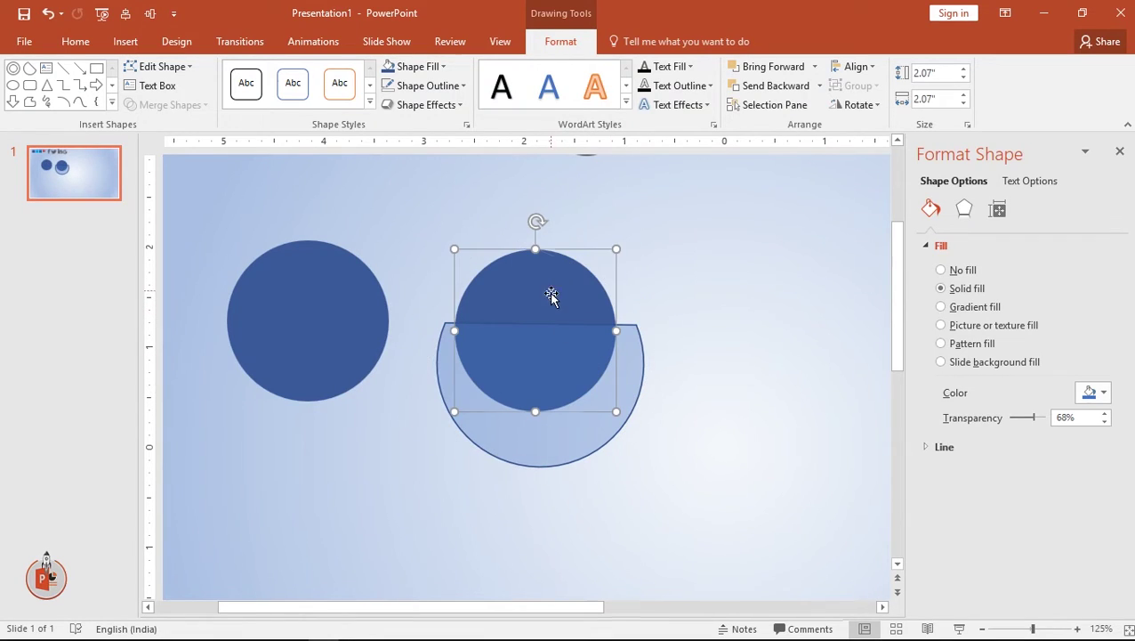
pyautogui.keyDown('shift'); pyautogui.click(518, 429); pyautogui.keyUp('shift')
pyautogui.click(178, 105)
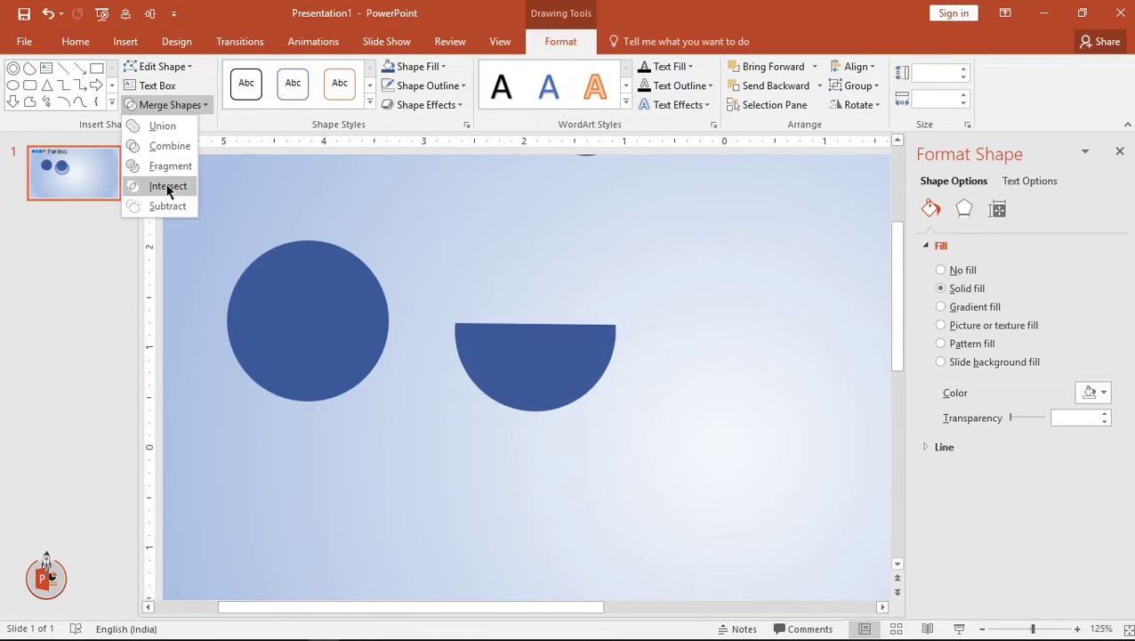
pyautogui.click(168, 187)
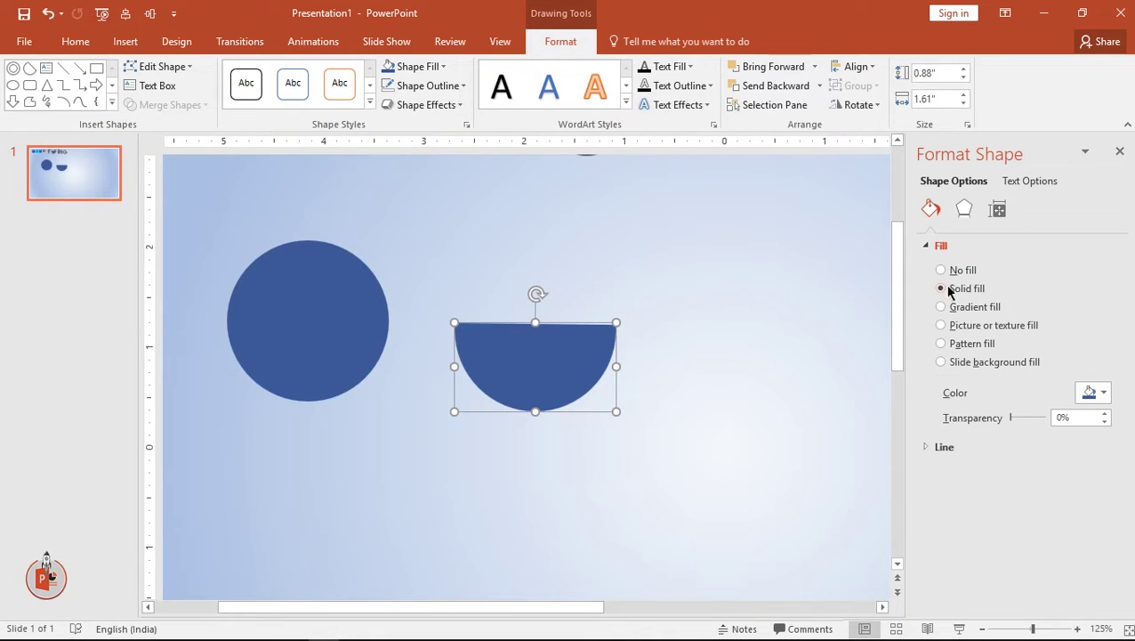
pyautogui.click(1102, 392)
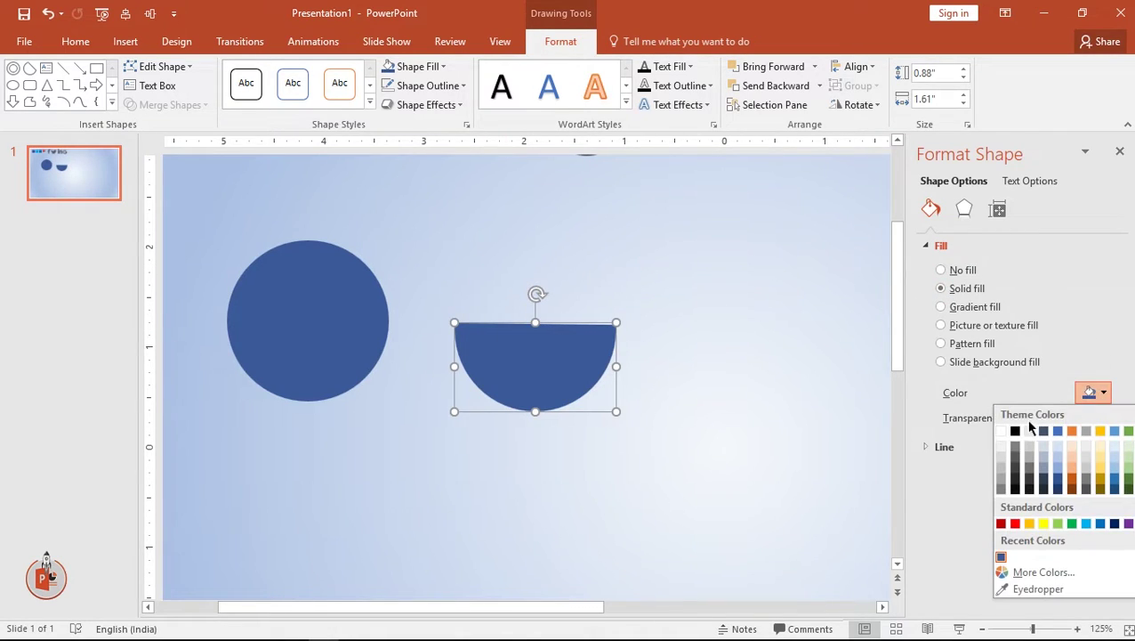
pyautogui.click(1001, 432)
# Move the white half-circle onto the left circle and rotate it to a diagonal
pyautogui.moveTo(533, 372); pyautogui.dragTo(307, 362)
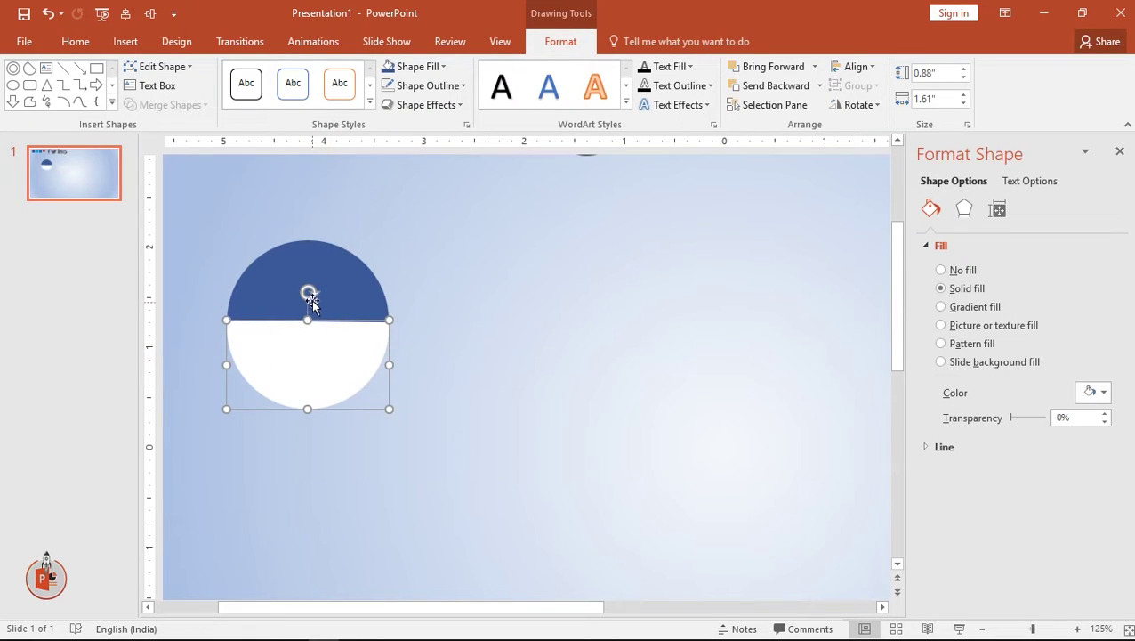
pyautogui.moveTo(306, 294); pyautogui.dragTo(261, 304)
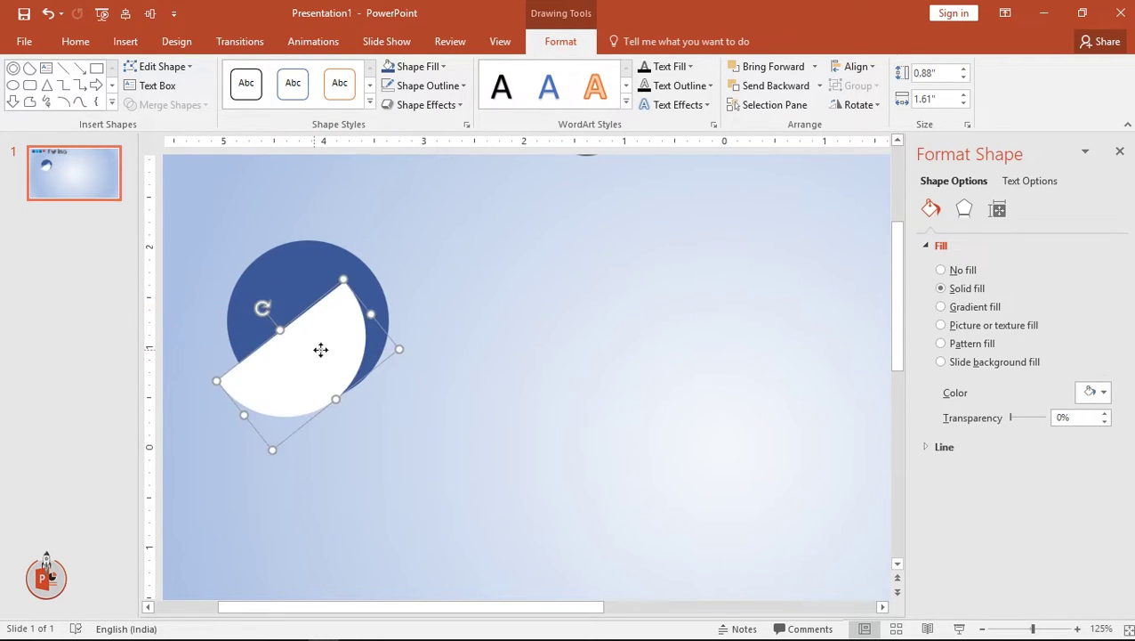
pyautogui.moveTo(322, 350); pyautogui.dragTo(334, 332)
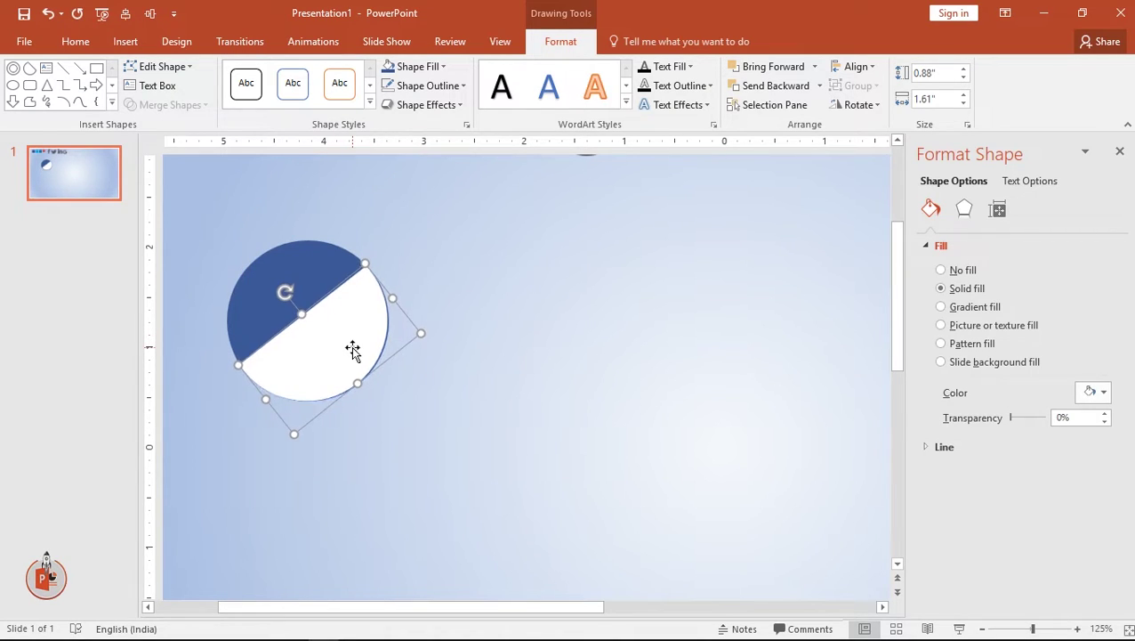
pyautogui.hotkey('ctrl', 'z')
pyautogui.moveTo(353, 350); pyautogui.dragTo(354, 350)
pyautogui.hotkey('ctrl', 'z')
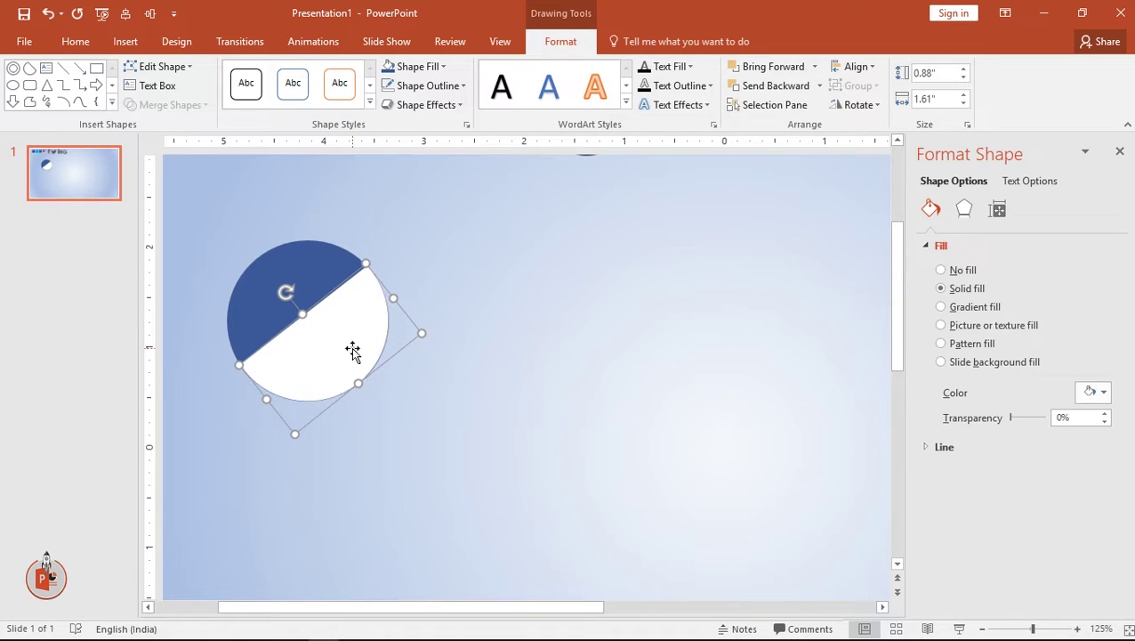
# Preview the split circle by deselecting, then reselect the white half-circle
pyautogui.click(485, 356)
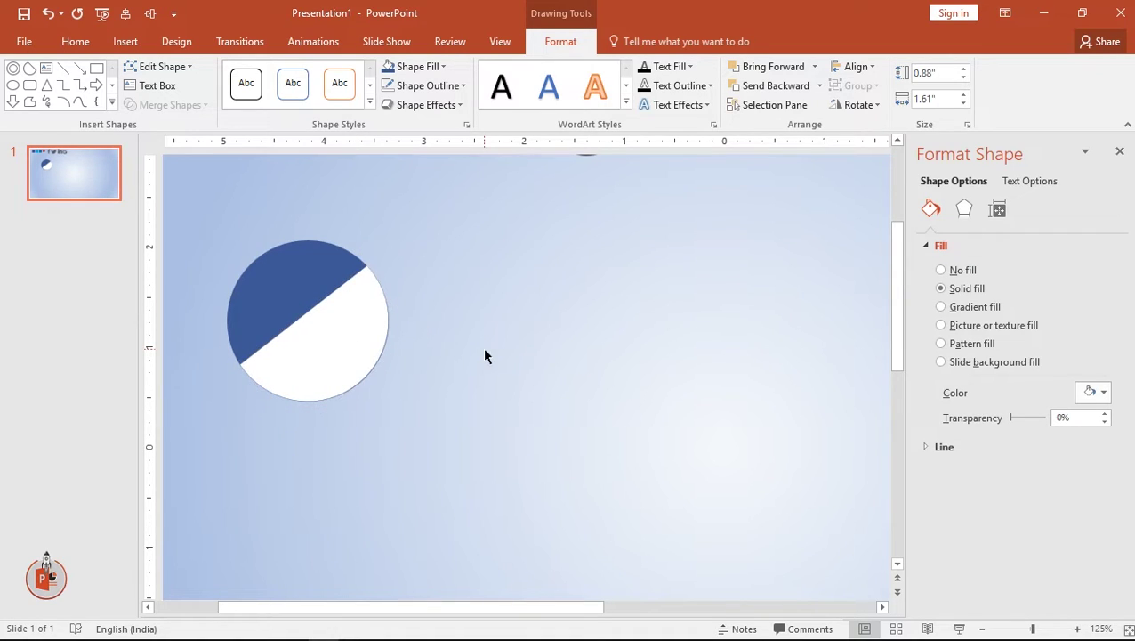
pyautogui.click(373, 358)
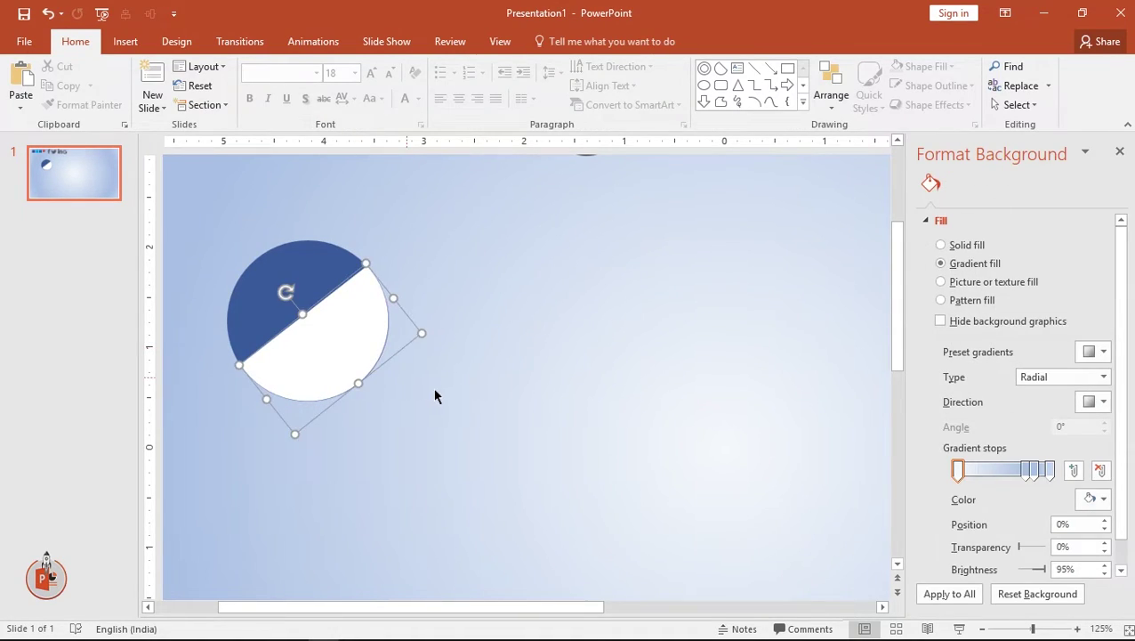
pyautogui.click(492, 387)
pyautogui.click(338, 354)
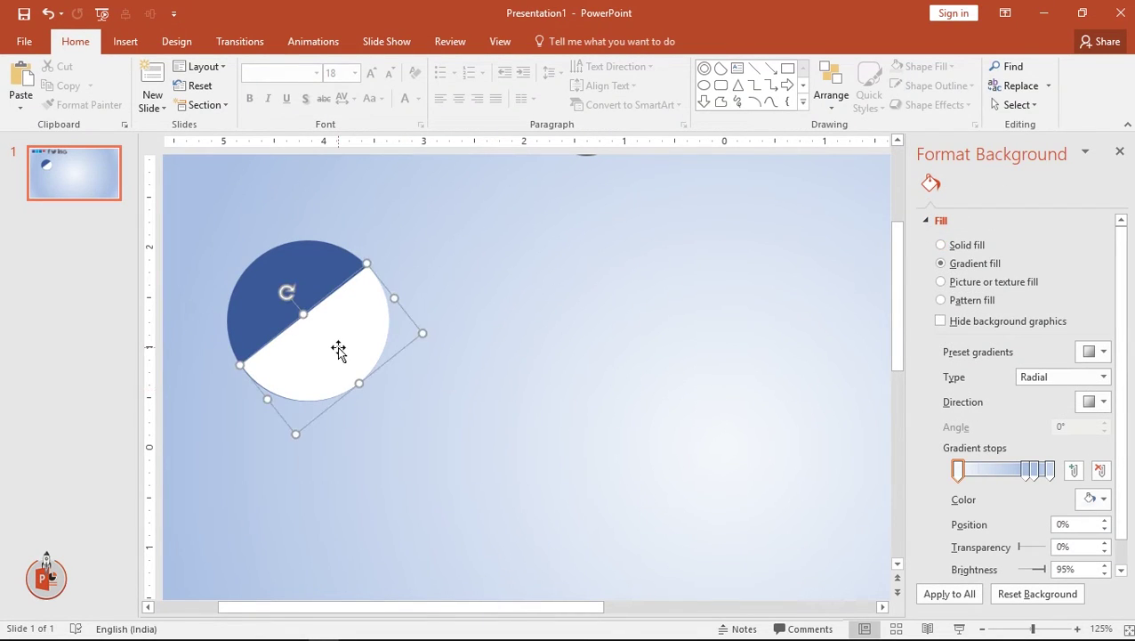
pyautogui.click(485, 387)
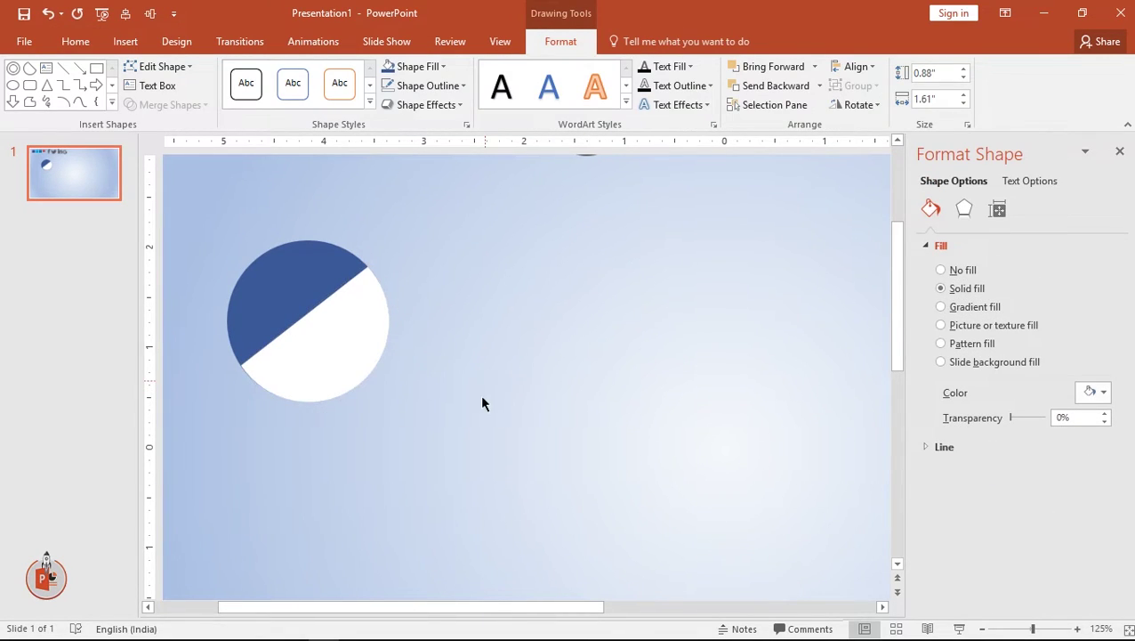
pyautogui.scroll(-3, 369, 382)
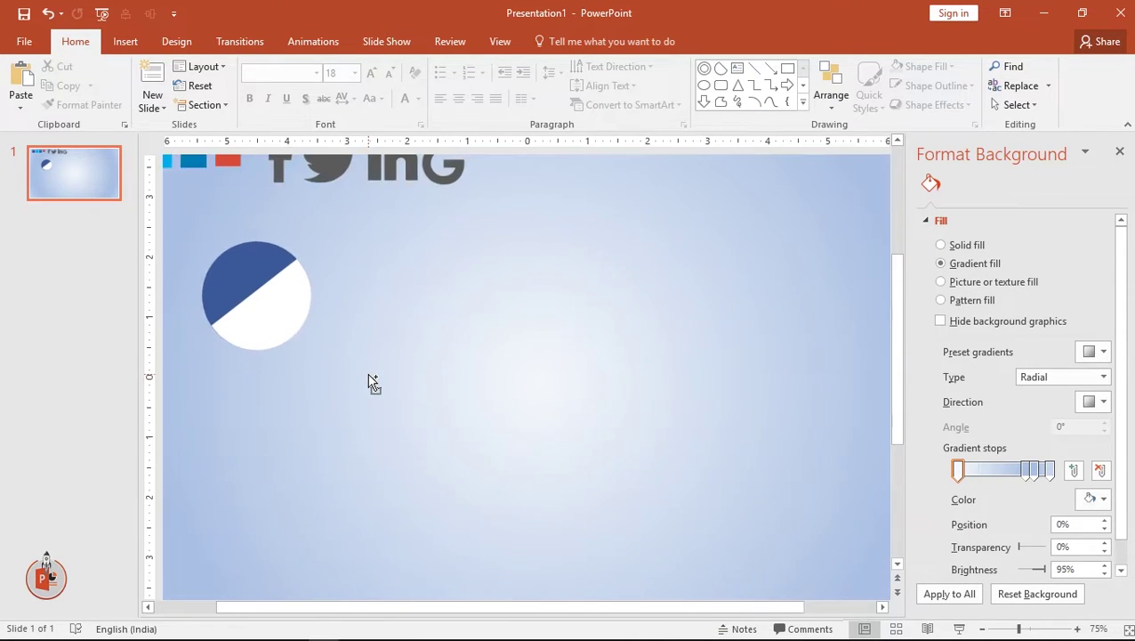
pyautogui.scroll(-3, 369, 383)
pyautogui.click(329, 342)
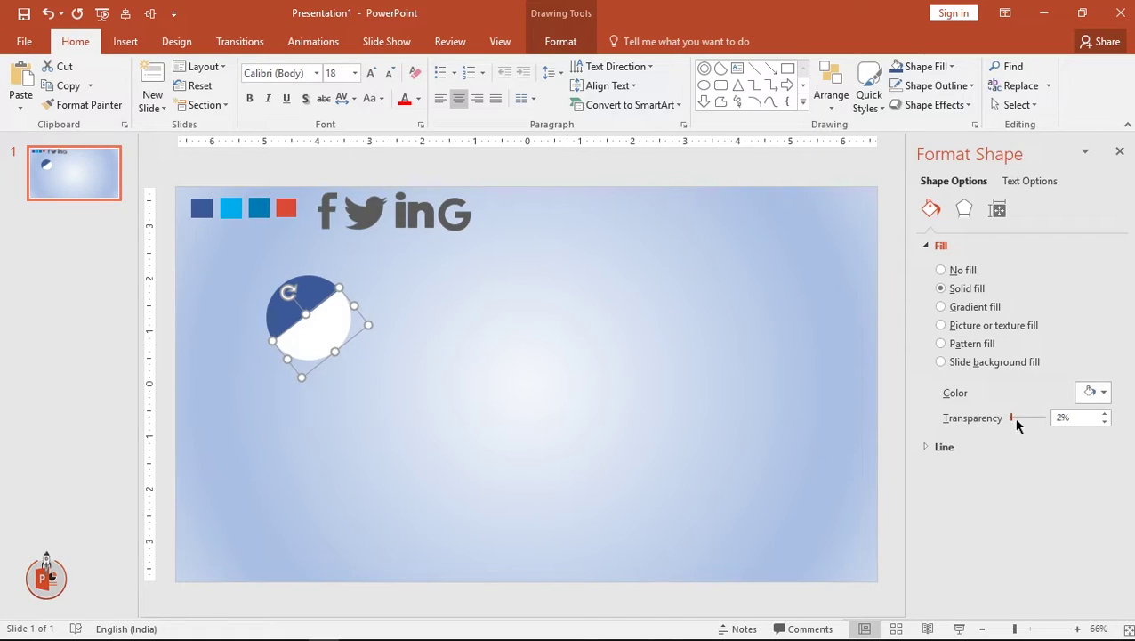
# Raise the white half-circle's transparency to 96%, leaving a faint diagonal sheen
pyautogui.moveTo(1017, 422); pyautogui.dragTo(1038, 422)
pyautogui.click(603, 374)
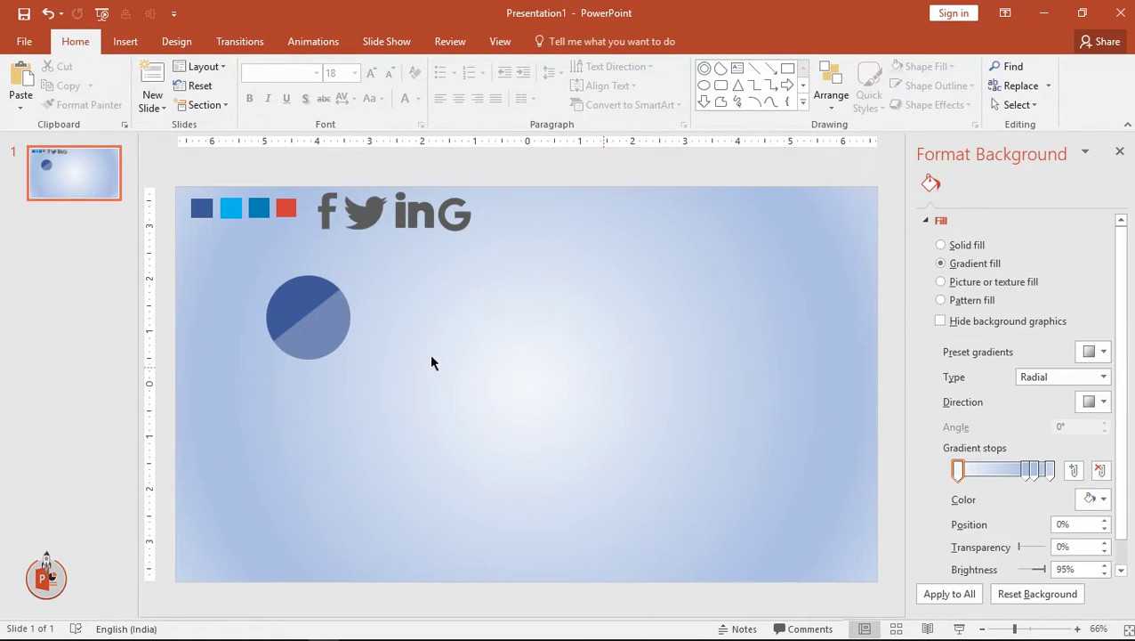
pyautogui.click(306, 331)
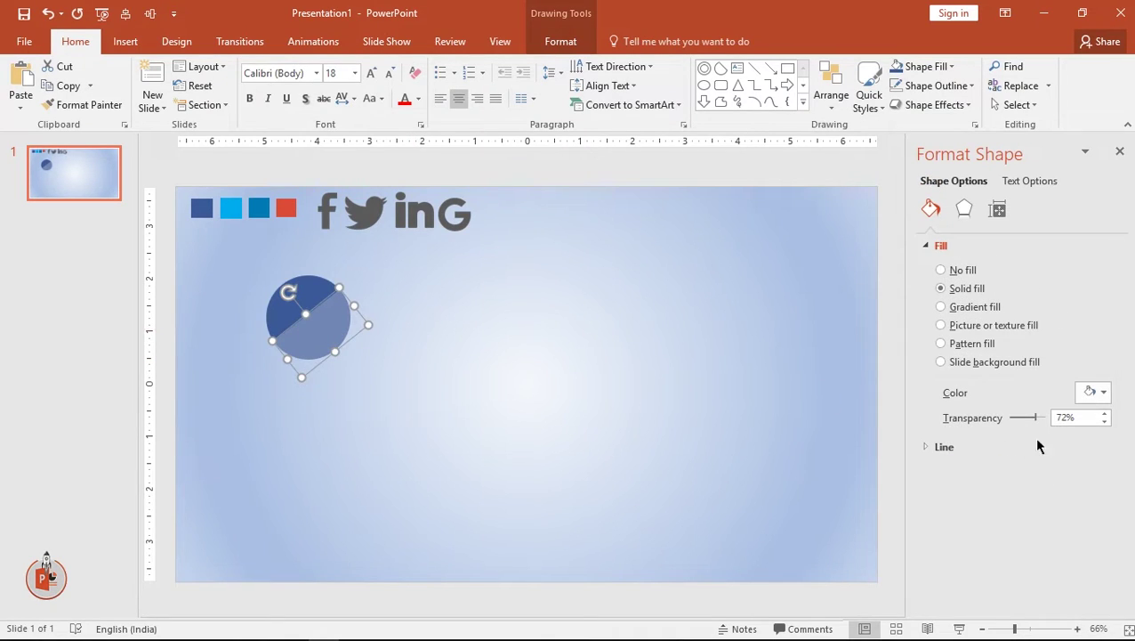
pyautogui.moveTo(1043, 422); pyautogui.dragTo(1046, 422)
pyautogui.click(631, 388)
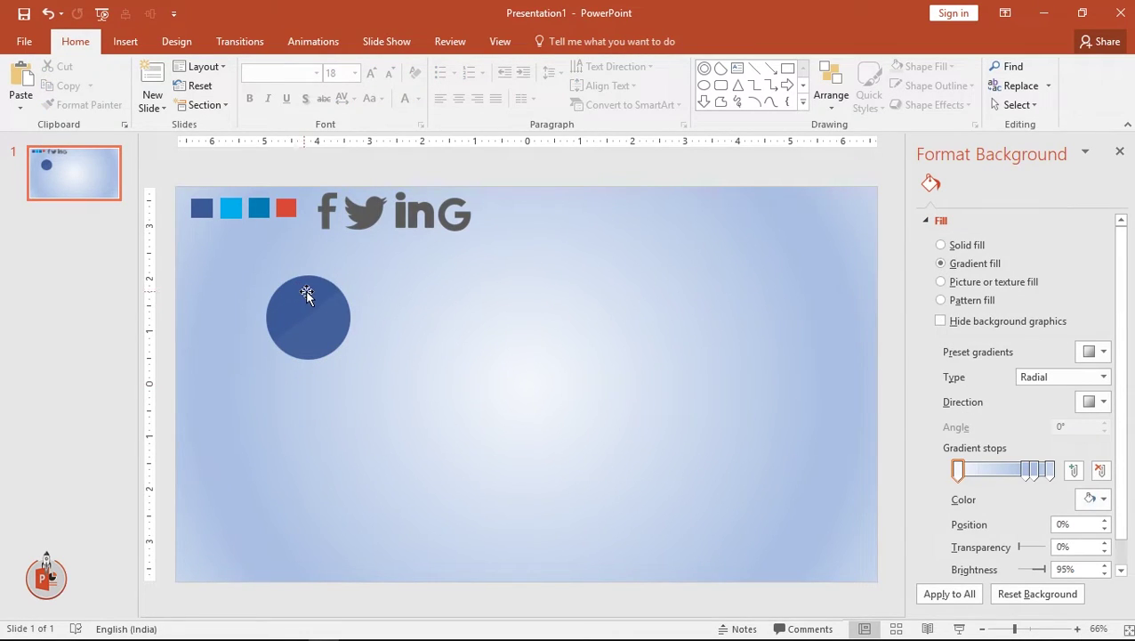
pyautogui.click(126, 44)
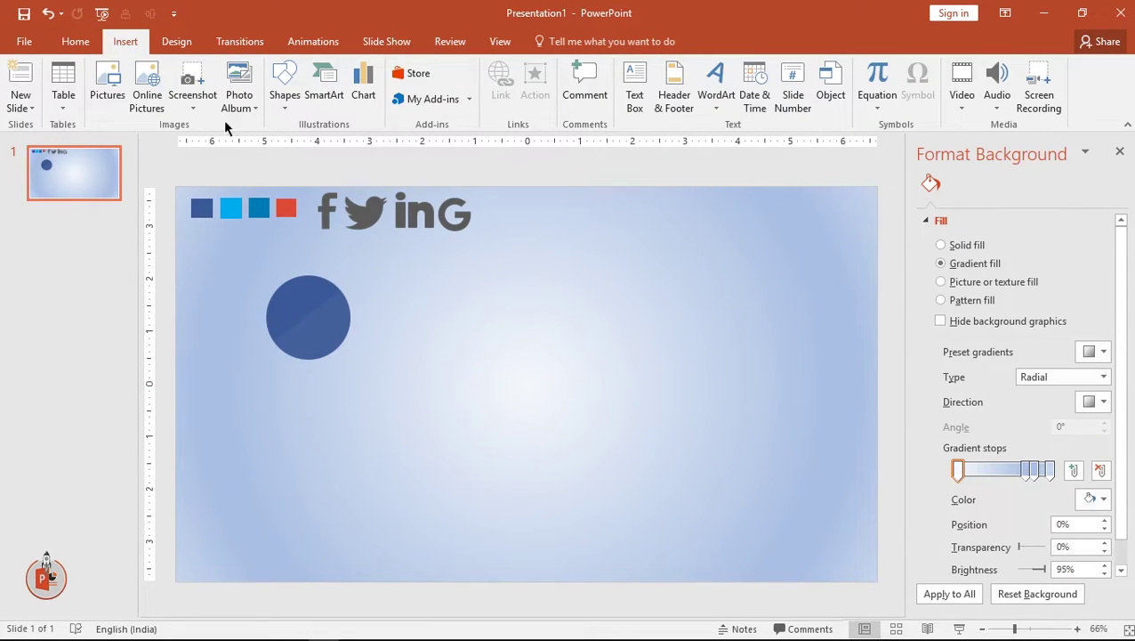
# Draw a 40% transparent donut shape around the left circle
pyautogui.click(285, 89)
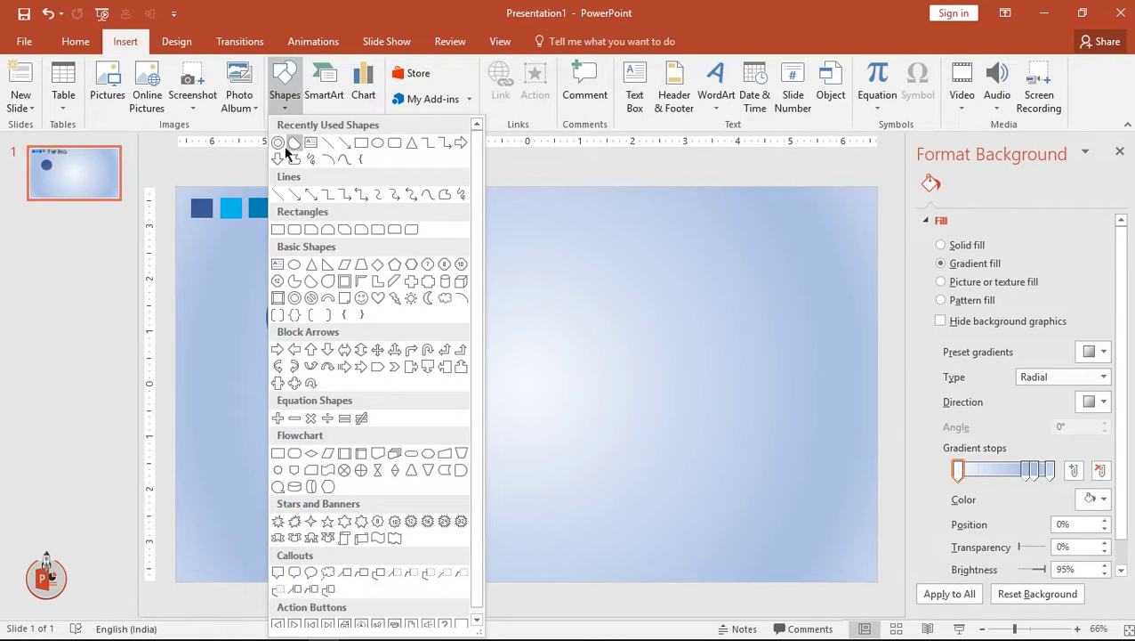
pyautogui.click(294, 298)
pyautogui.moveTo(249, 275); pyautogui.dragTo(369, 373)
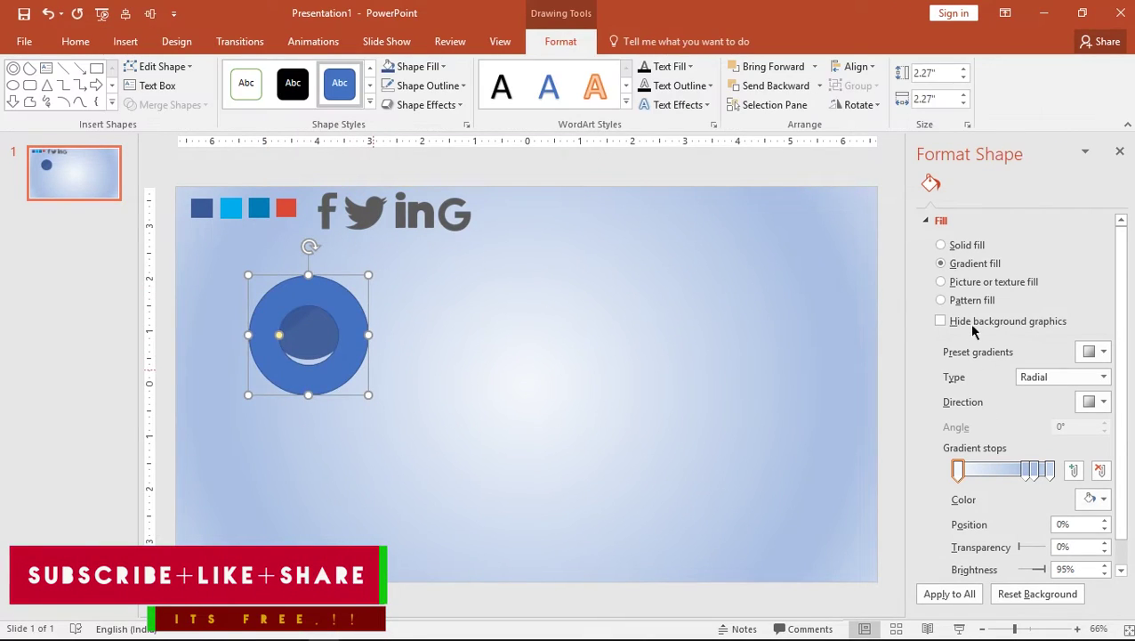
pyautogui.moveTo(1011, 418); pyautogui.dragTo(1024, 418)
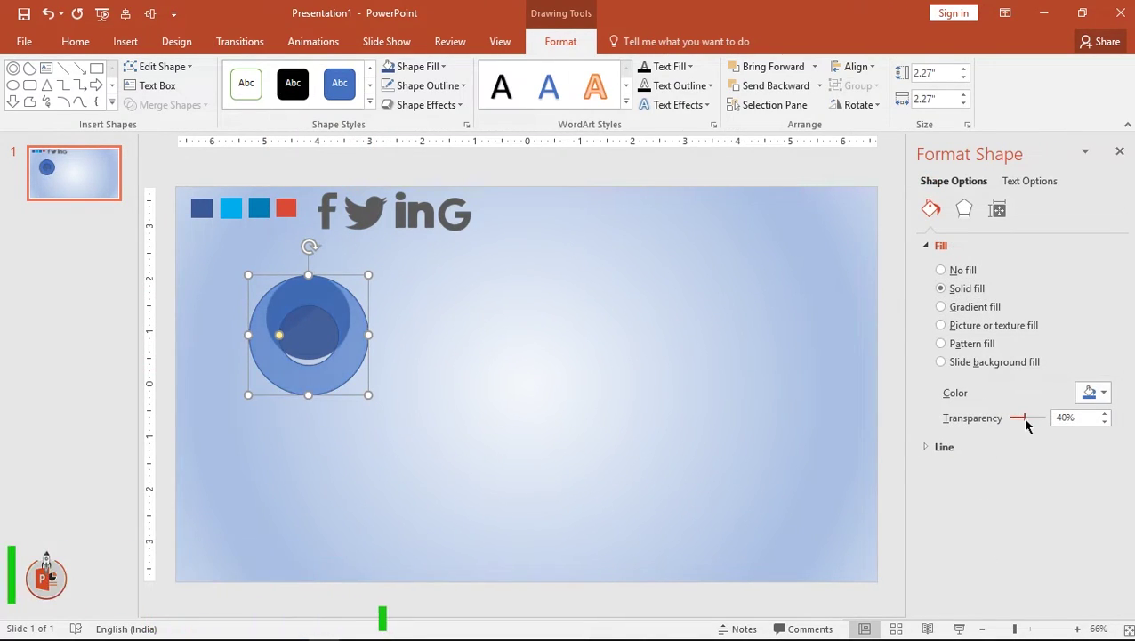
pyautogui.moveTo(343, 369); pyautogui.dragTo(347, 351)
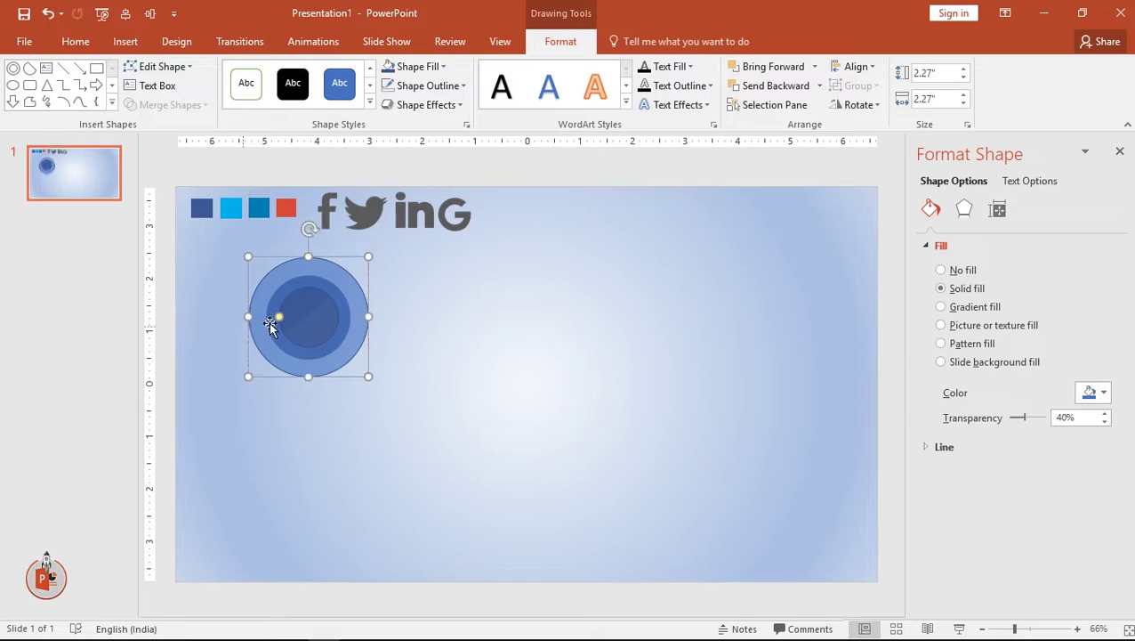
# Thin the ring and shrink it to 1.65", centred on the dark blue circle
pyautogui.moveTo(279, 317); pyautogui.dragTo(259, 322)
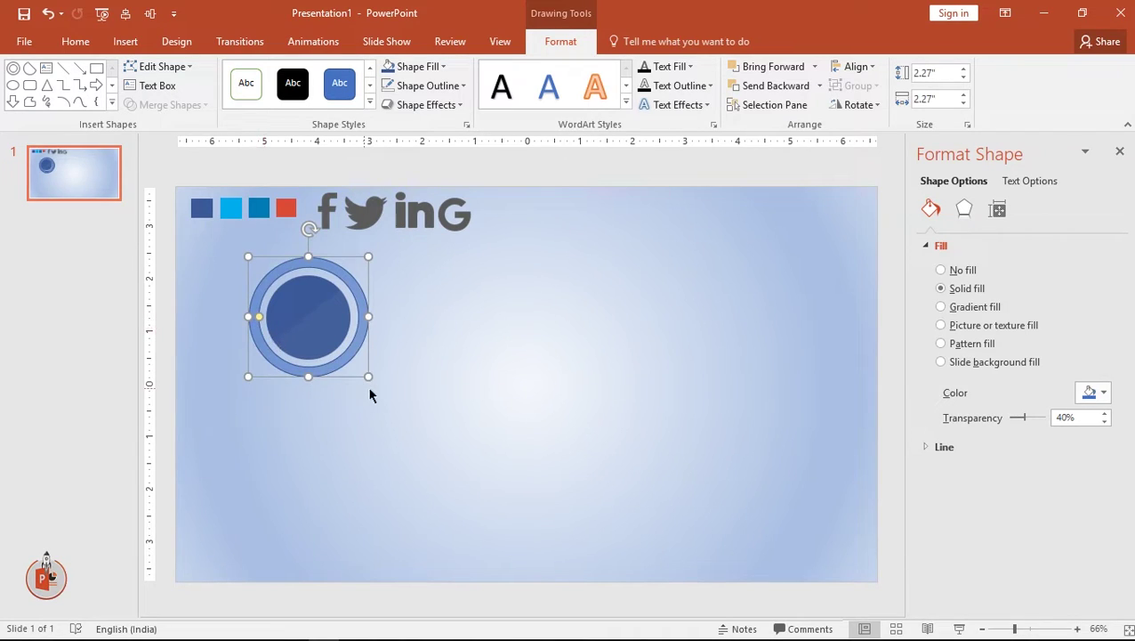
pyautogui.moveTo(369, 375); pyautogui.dragTo(338, 358)
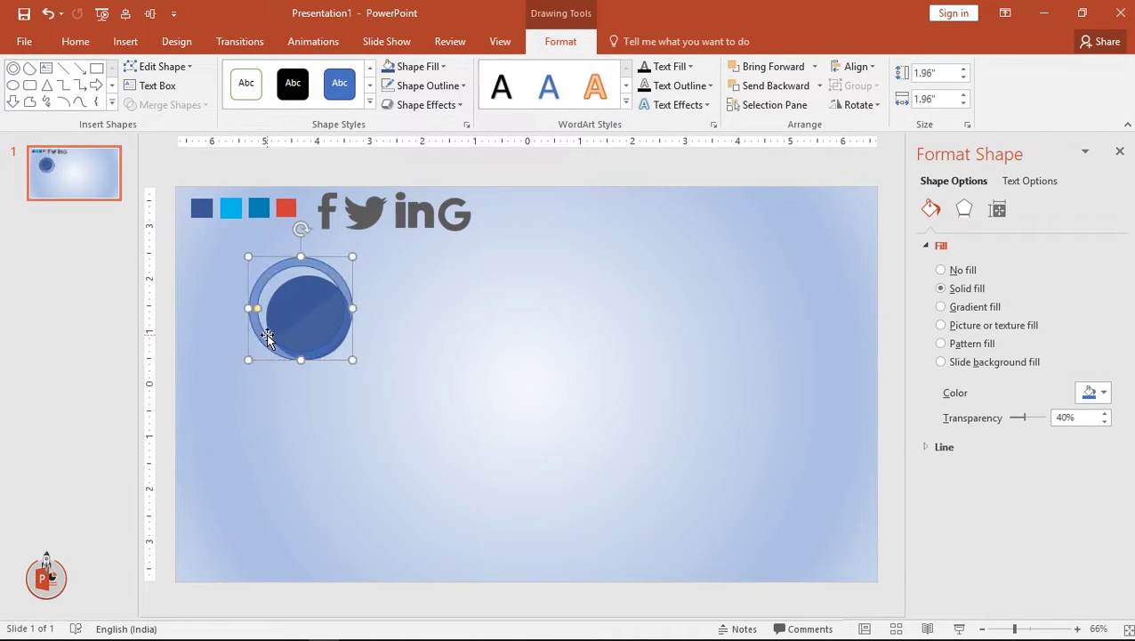
pyautogui.moveTo(266, 333); pyautogui.dragTo(267, 337)
pyautogui.moveTo(356, 359); pyautogui.dragTo(343, 347)
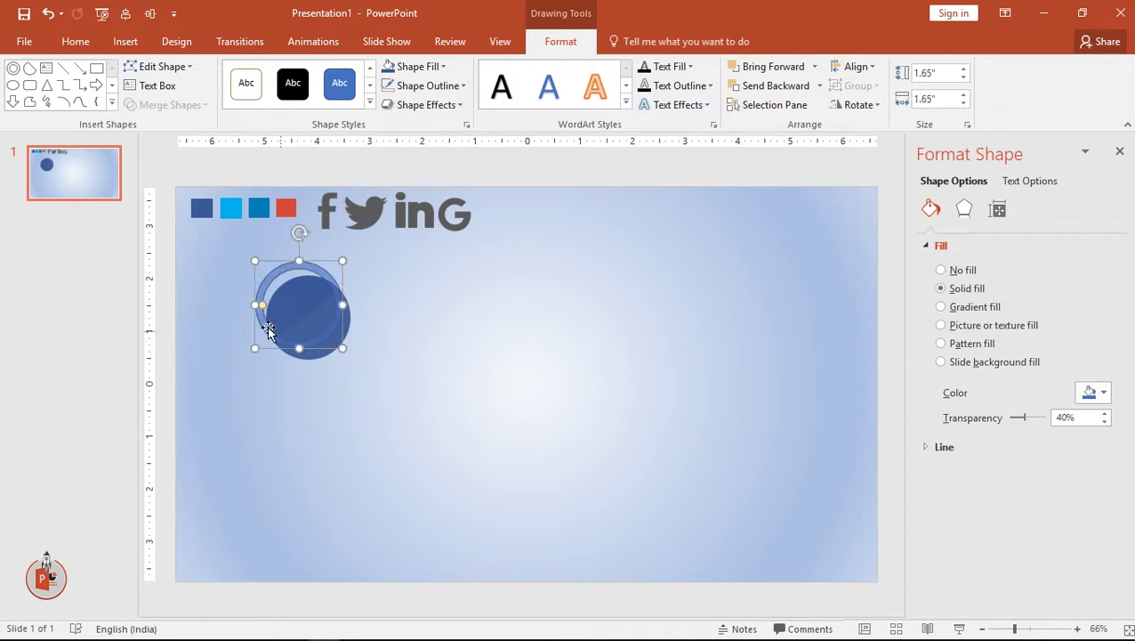
pyautogui.moveTo(269, 331); pyautogui.dragTo(272, 337)
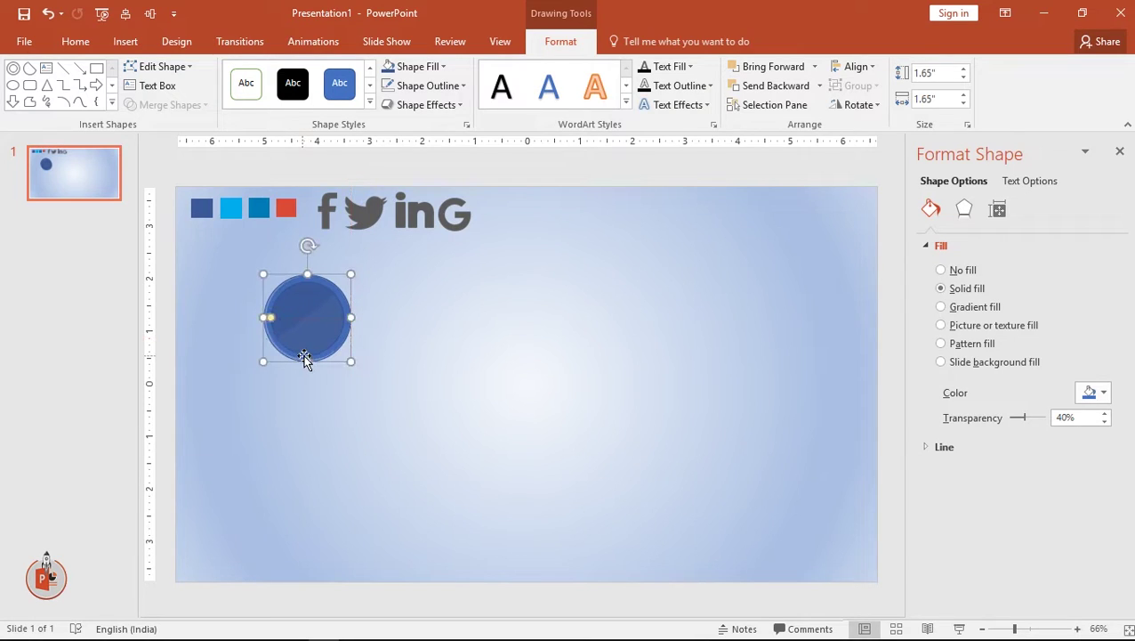
pyautogui.scroll(6, 304, 299)
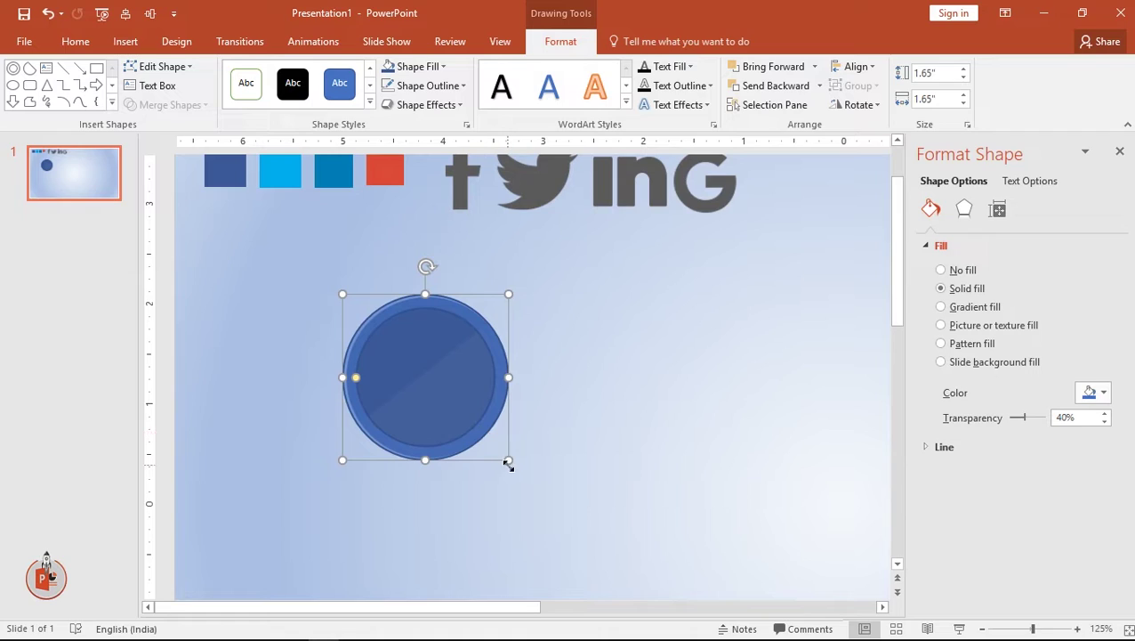
# Enlarge the rim circle to 1.69" and make it solid white with no outline
pyautogui.moveTo(511, 460); pyautogui.dragTo(488, 433)
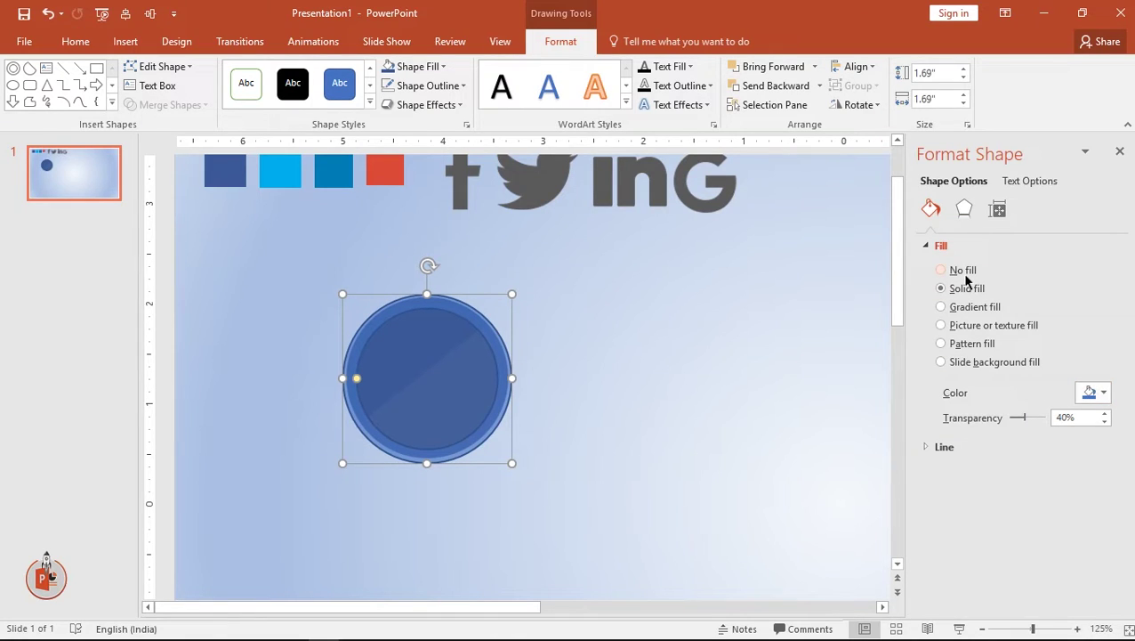
pyautogui.click(1090, 391)
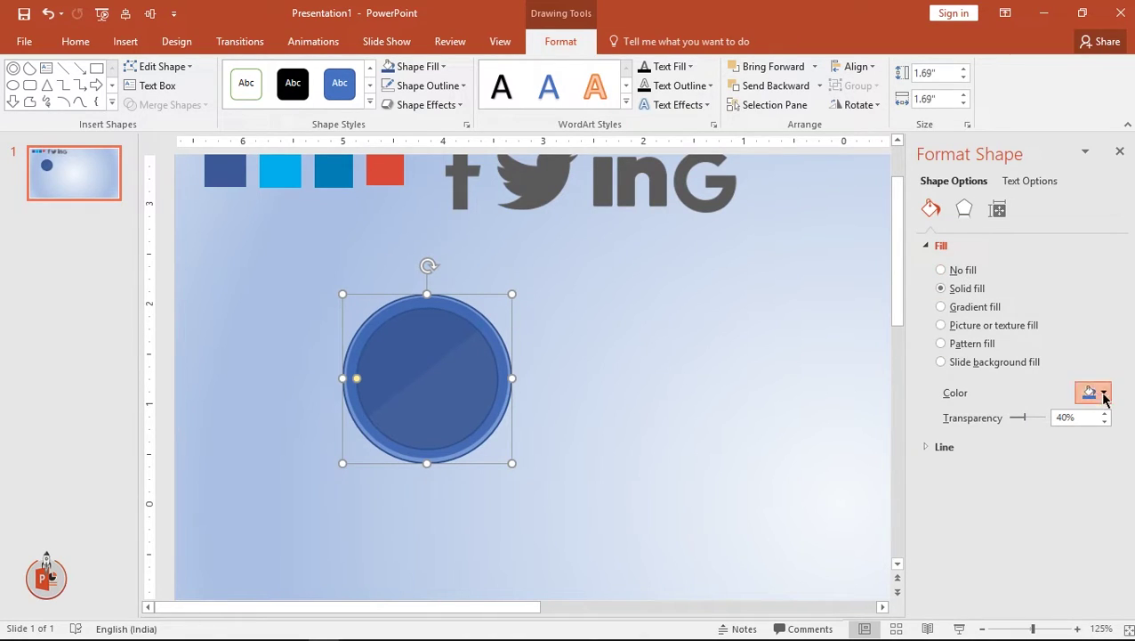
pyautogui.click(1001, 431)
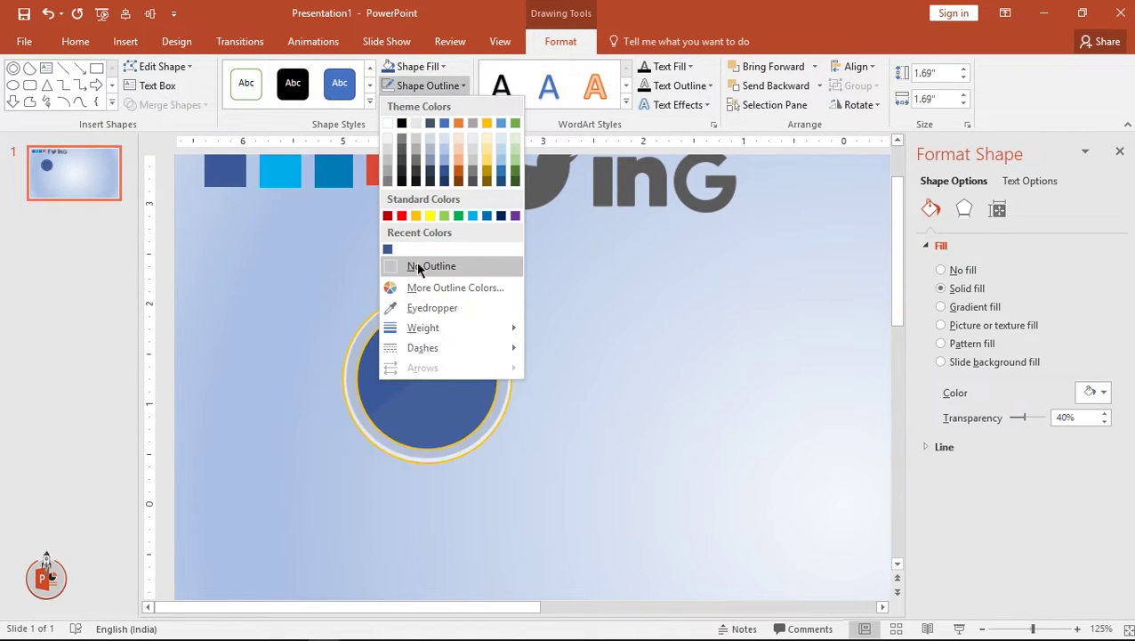
pyautogui.click(417, 264)
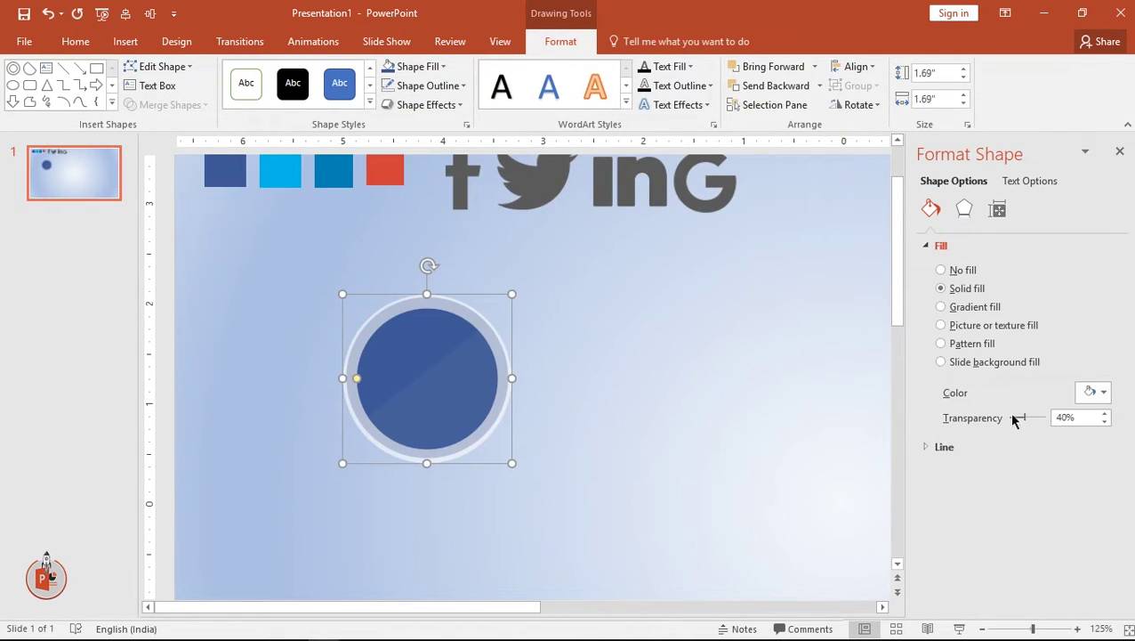
pyautogui.moveTo(1026, 417); pyautogui.dragTo(1009, 418)
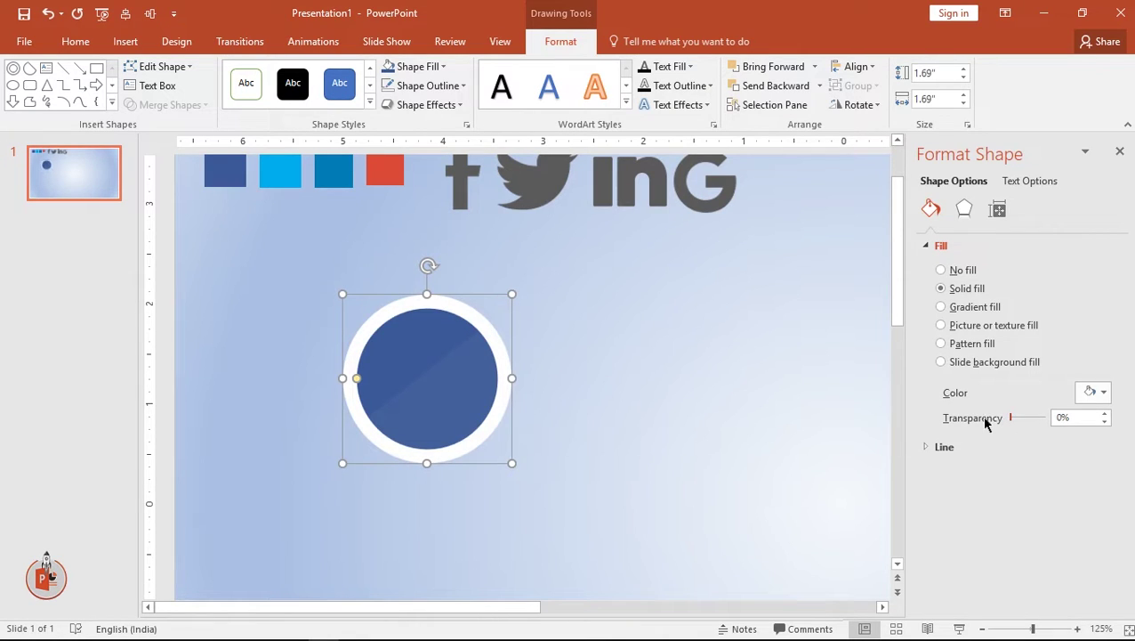
pyautogui.click(1120, 153)
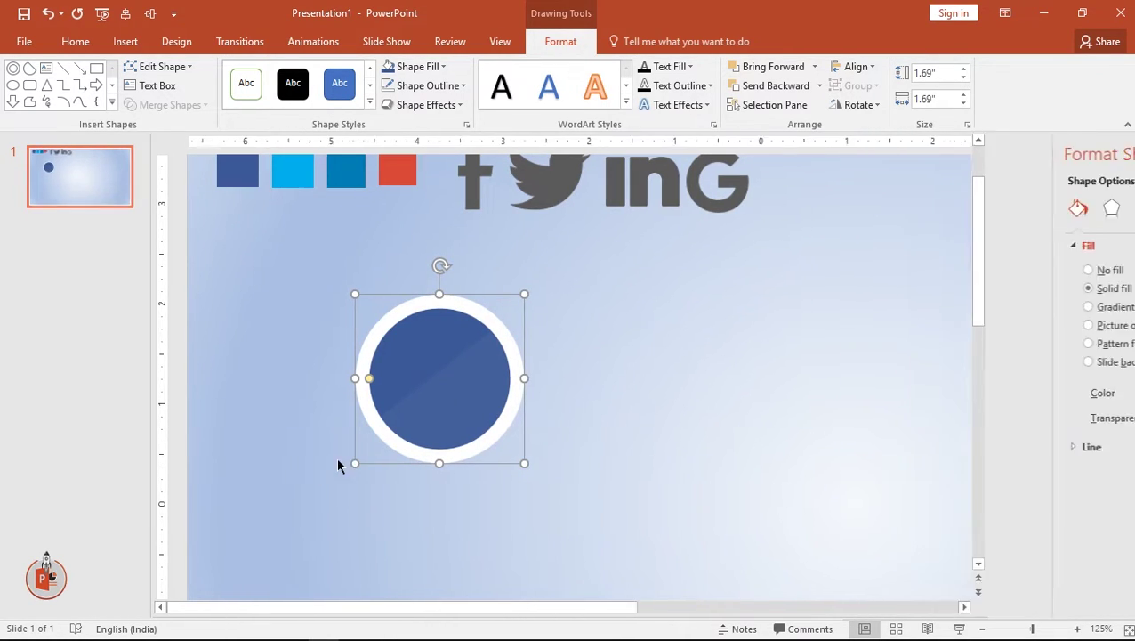
pyautogui.keyDown('ctrl'); pyautogui.scroll(-5, 609, 417); pyautogui.keyUp('ctrl')
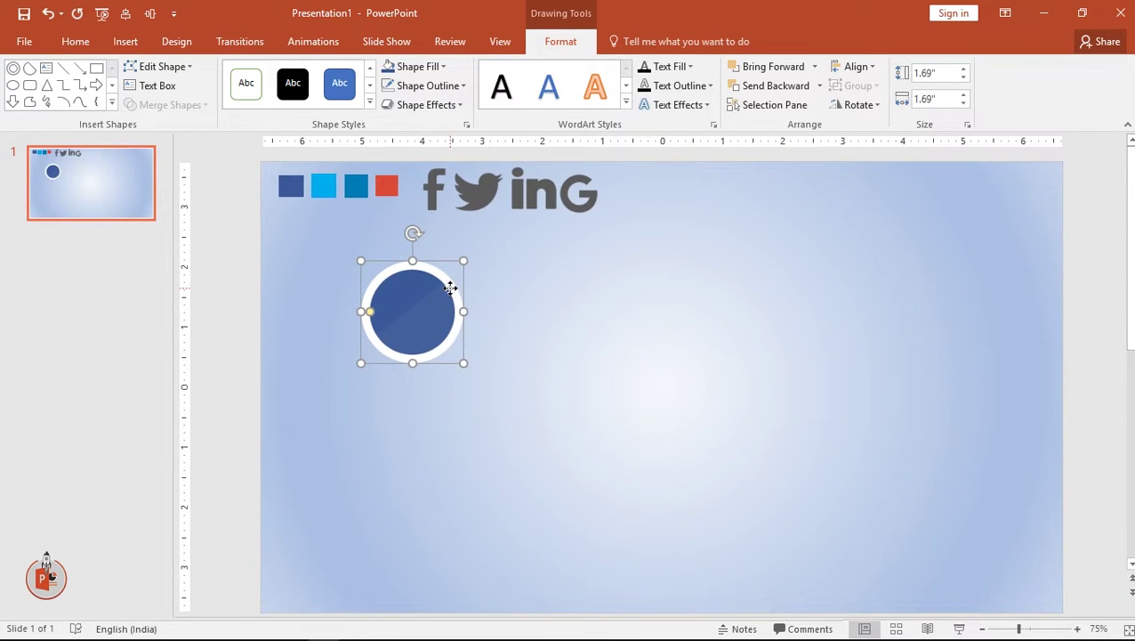
# Apply a Circle top bevel to the white rim circle in 3-D Format
pyautogui.rightClick(451, 287)
pyautogui.click(515, 612)
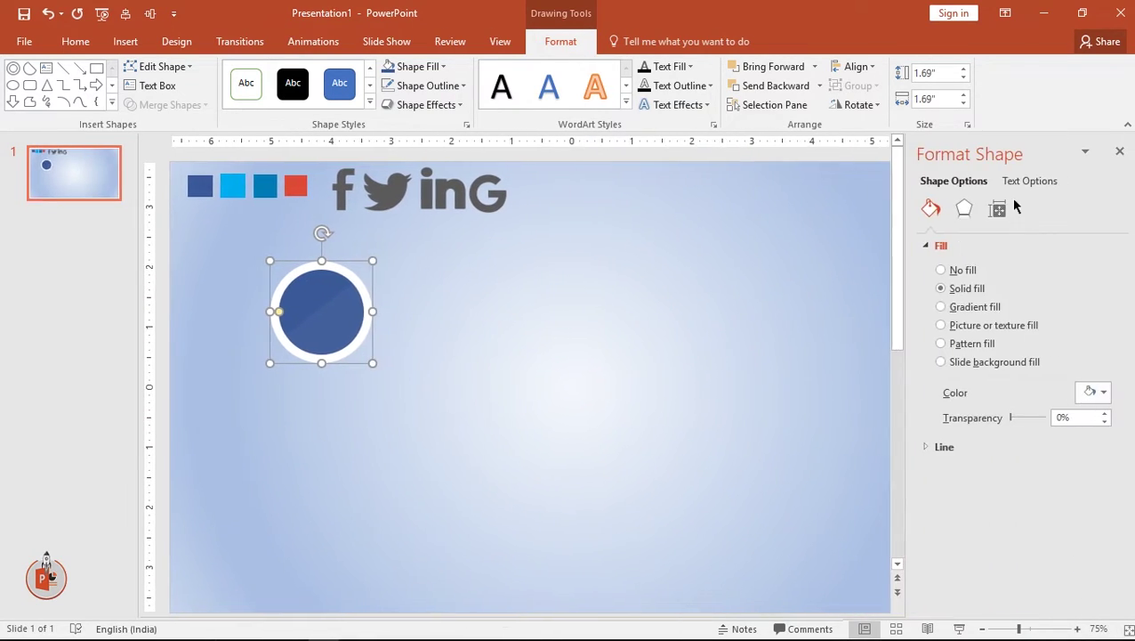
pyautogui.click(964, 208)
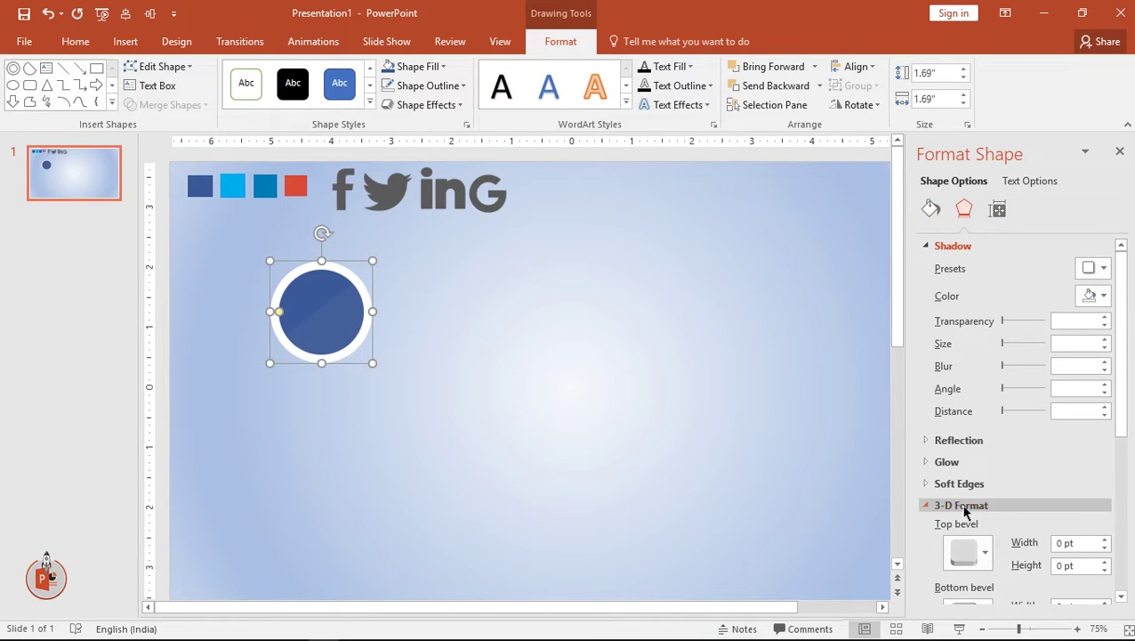
pyautogui.click(926, 483)
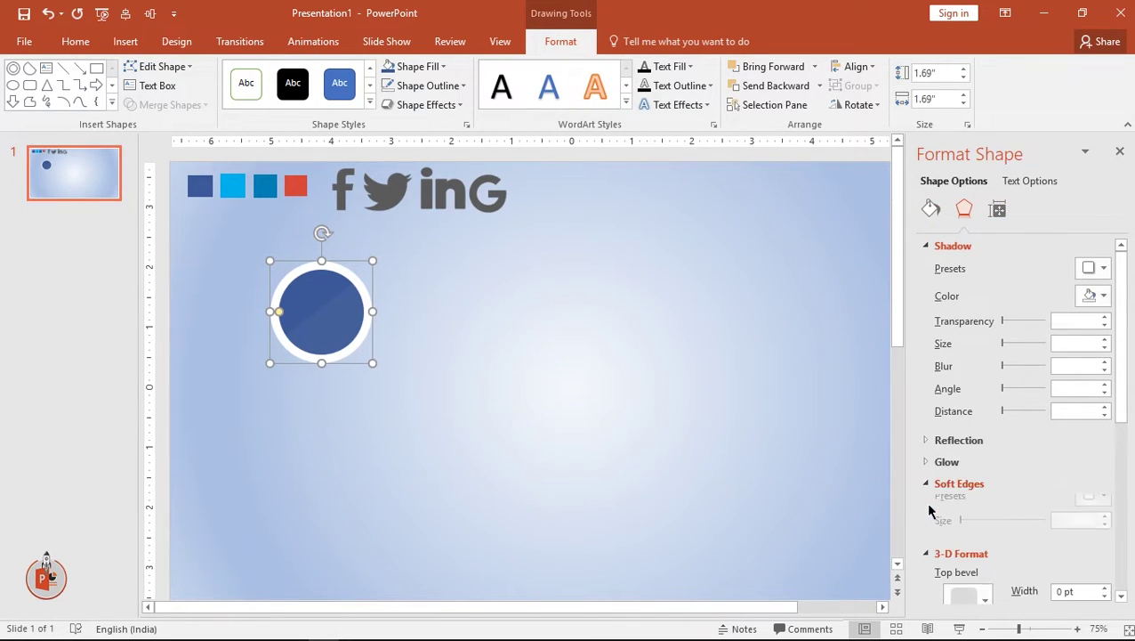
pyautogui.click(926, 483)
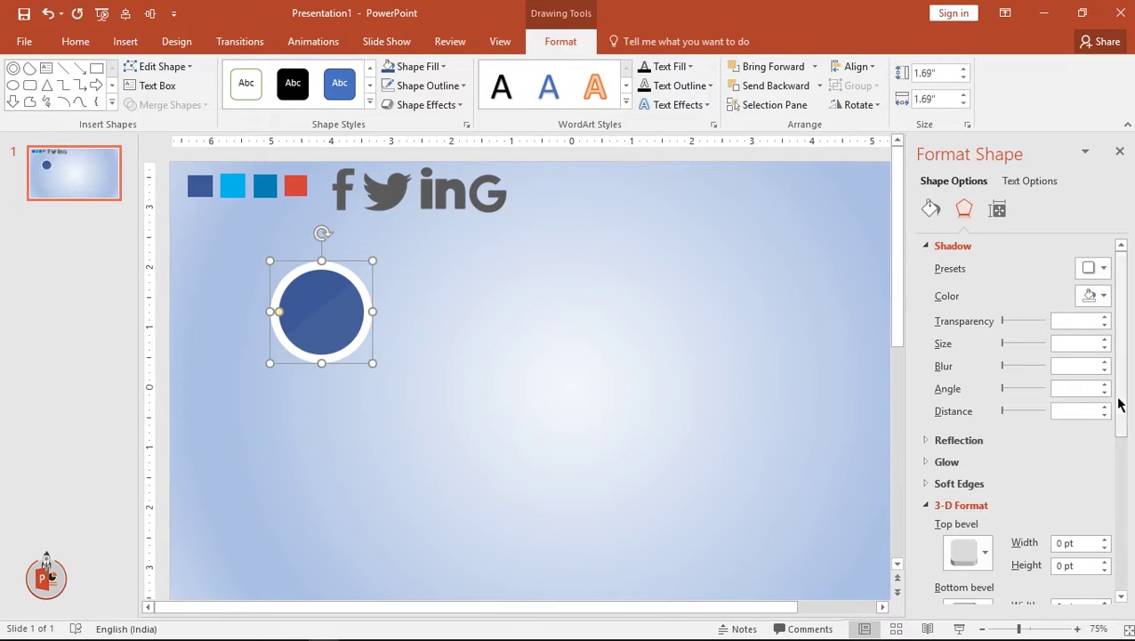
pyautogui.moveTo(1118, 400); pyautogui.dragTo(1123, 523)
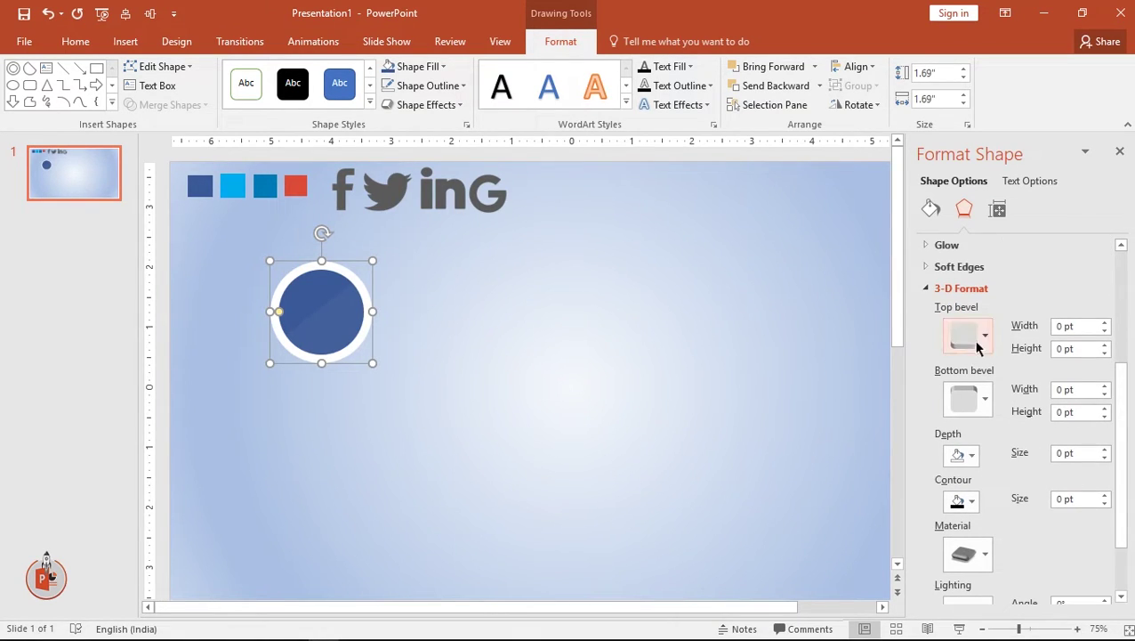
pyautogui.click(979, 335)
pyautogui.click(966, 459)
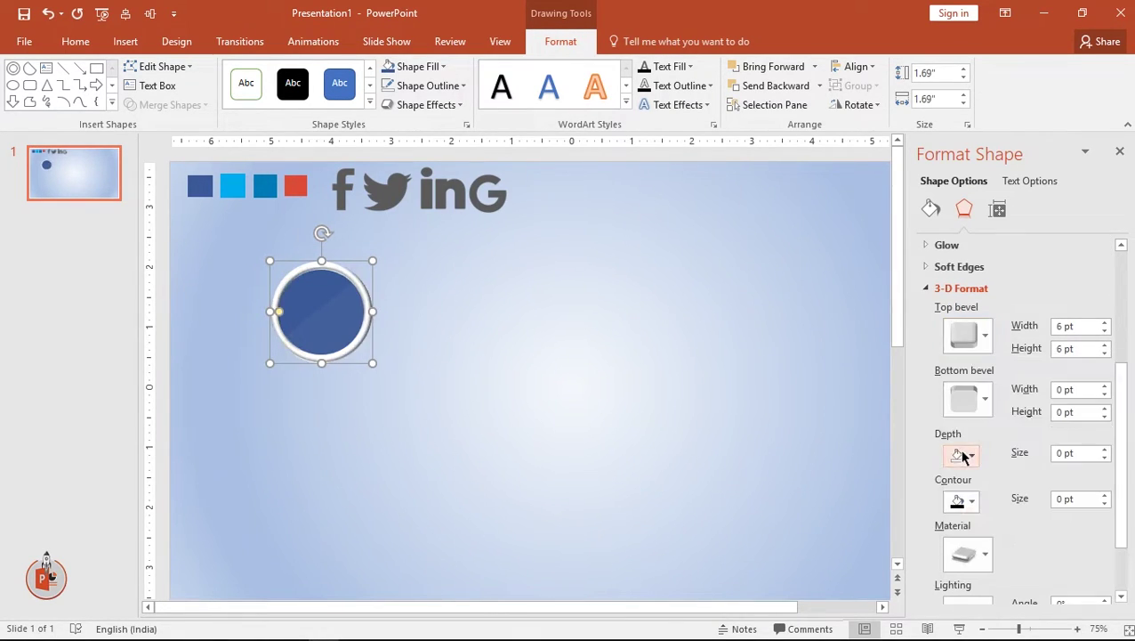
# Set the top bevel width and height to 1 pt each
pyautogui.click(1105, 330)
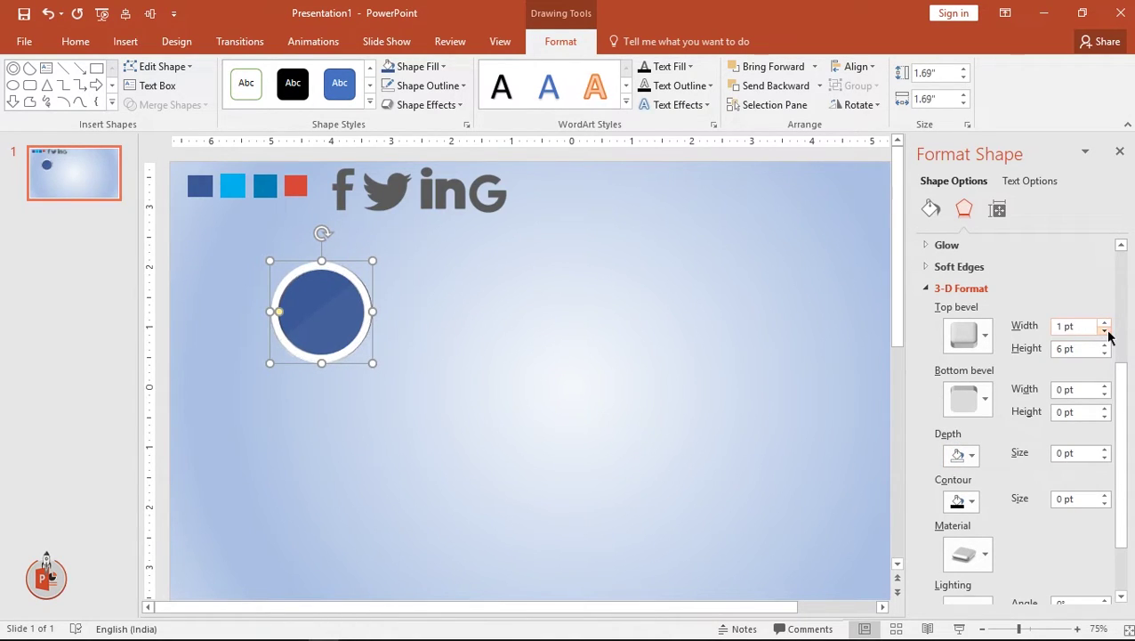
pyautogui.click(1104, 330)
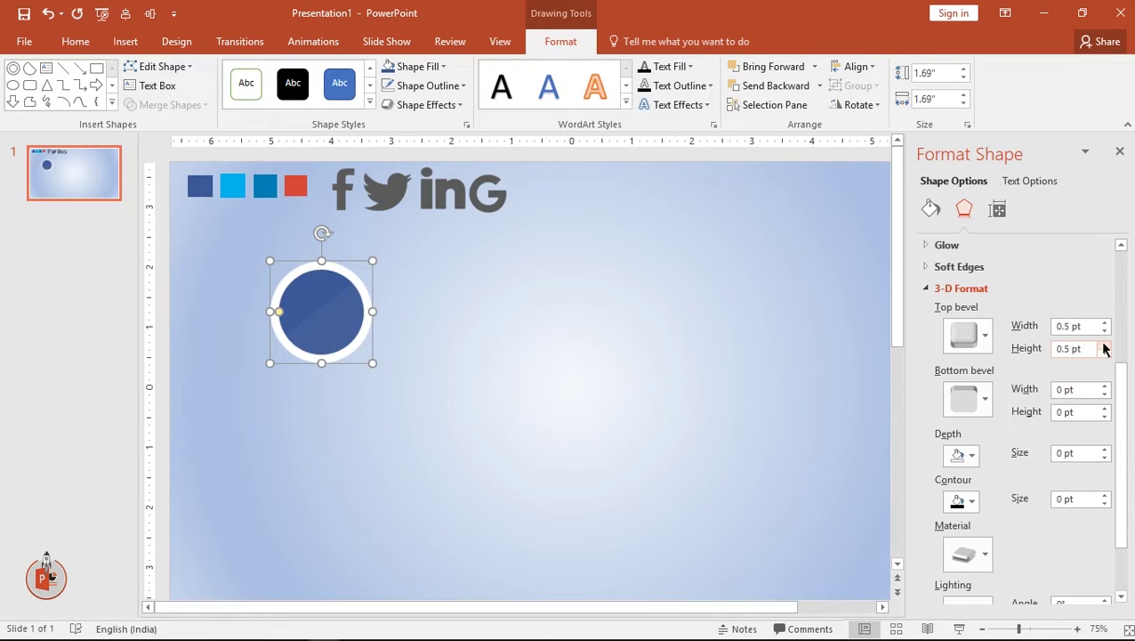
pyautogui.click(1104, 345)
pyautogui.click(1104, 325)
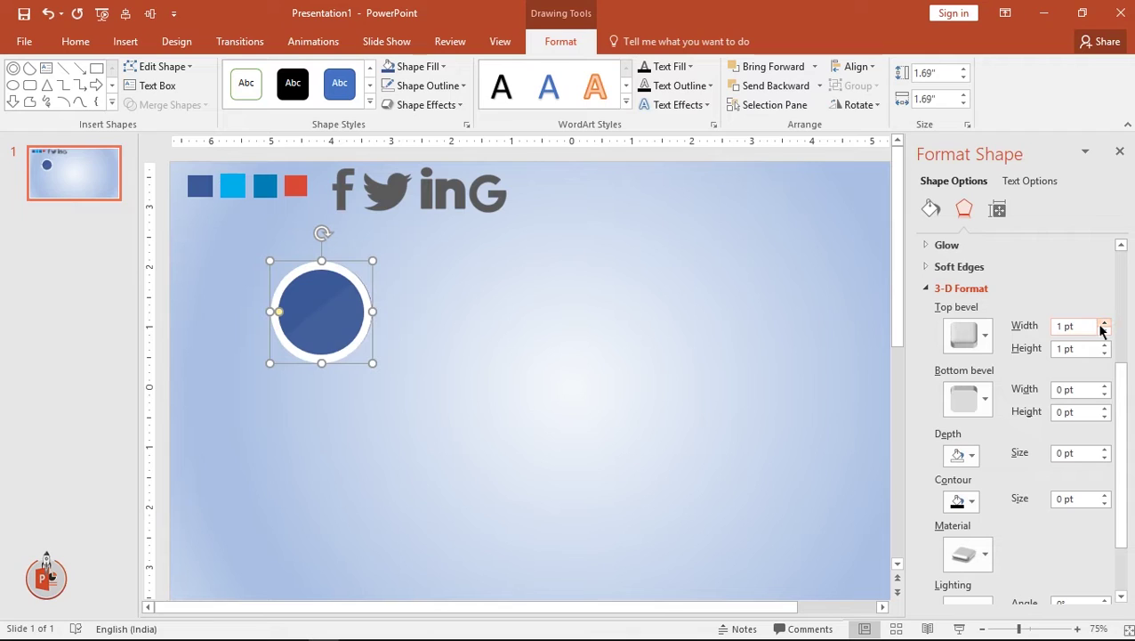
pyautogui.click(1119, 152)
pyautogui.click(498, 406)
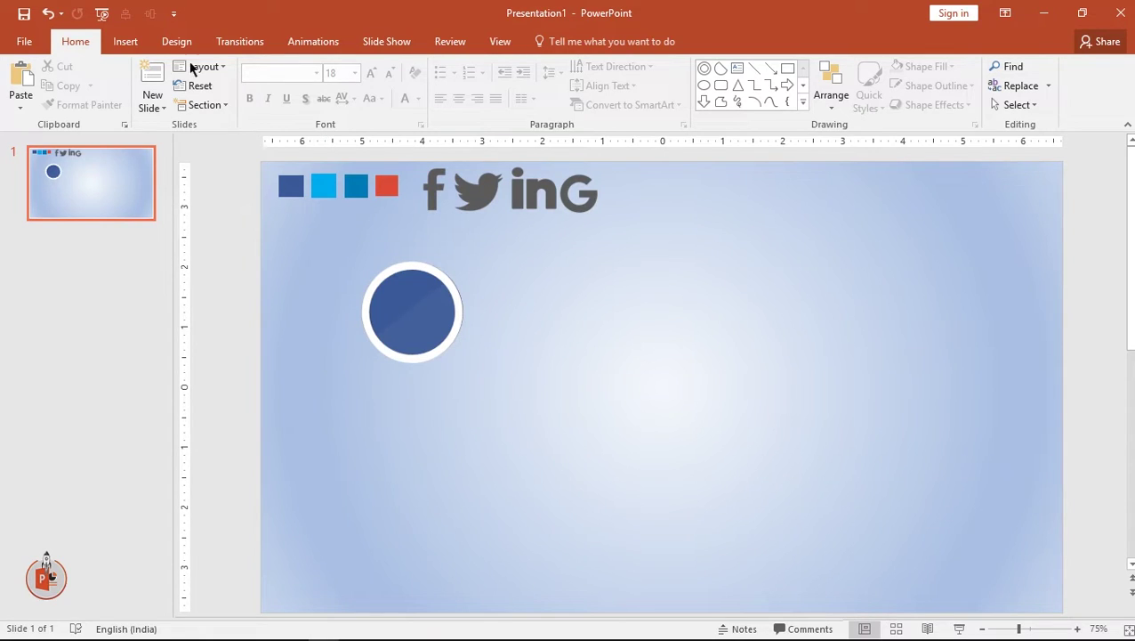
# Draw a 3.68"-wide rectangle bar from the circle to the slide centre, with a copy beneath it
pyautogui.click(125, 41)
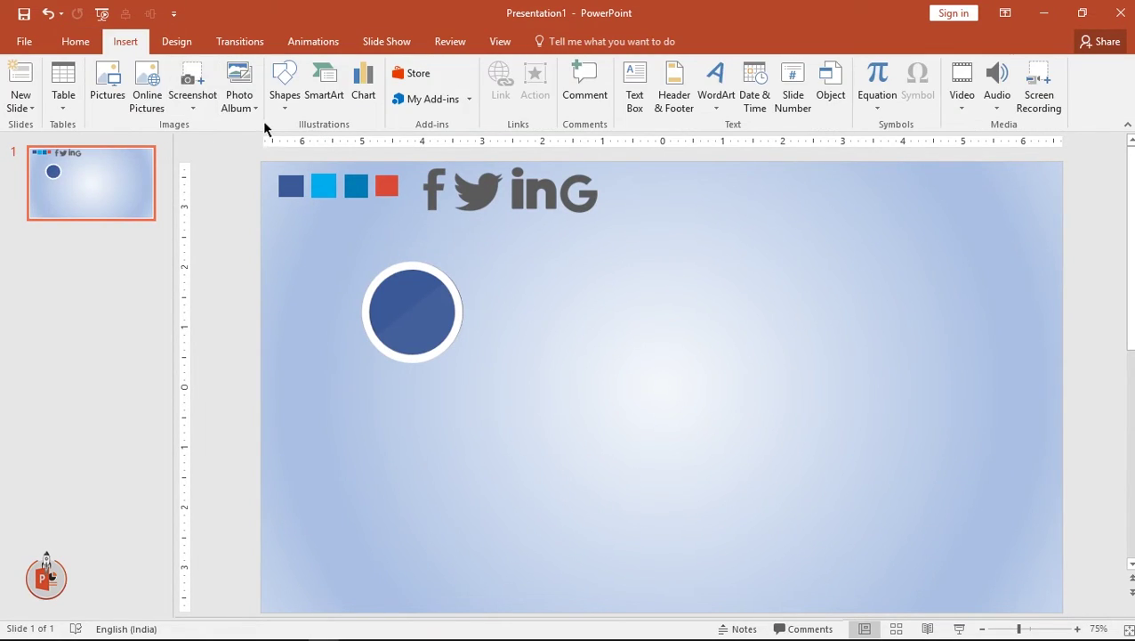
pyautogui.click(285, 89)
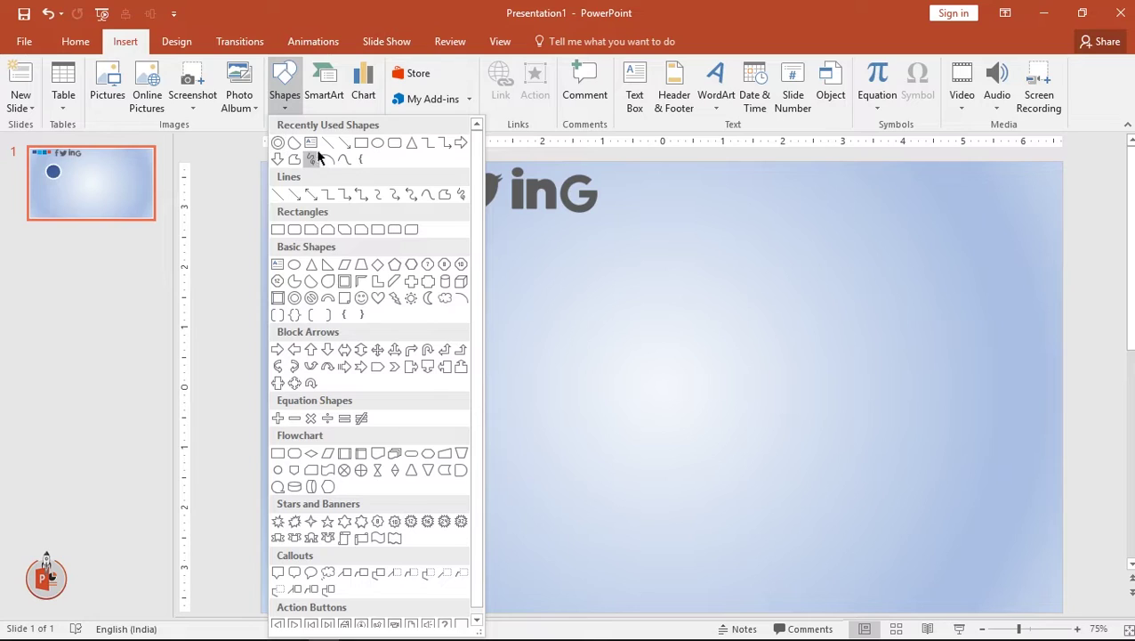
pyautogui.click(361, 145)
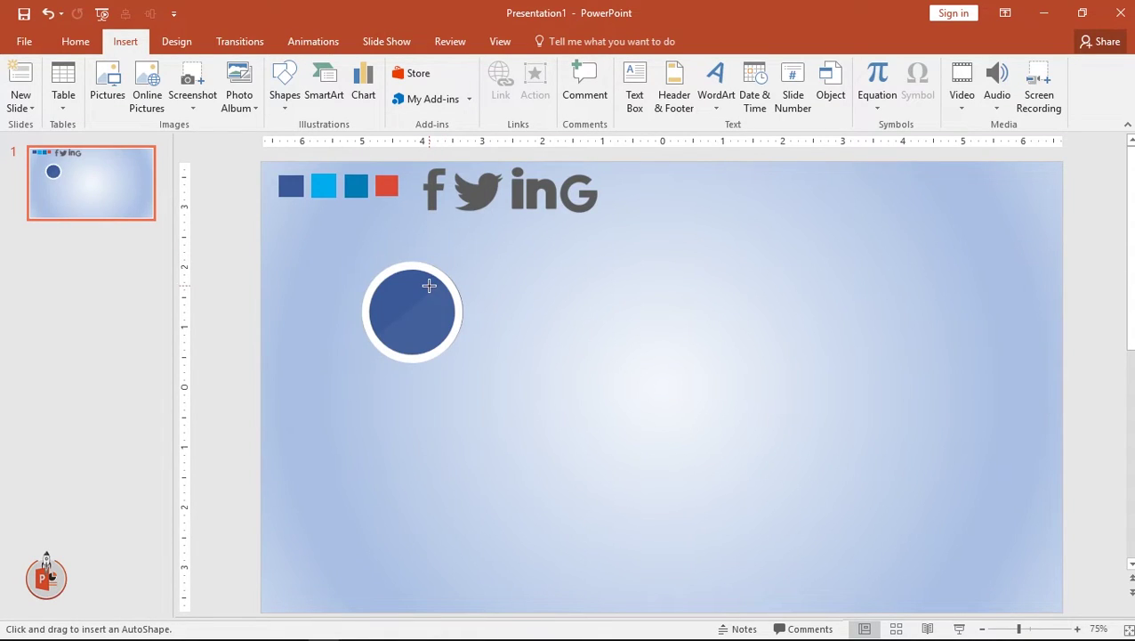
pyautogui.moveTo(428, 277); pyautogui.dragTo(662, 318)
pyautogui.moveTo(525, 304); pyautogui.dragTo(541, 301)
pyautogui.moveTo(676, 318); pyautogui.dragTo(664, 310)
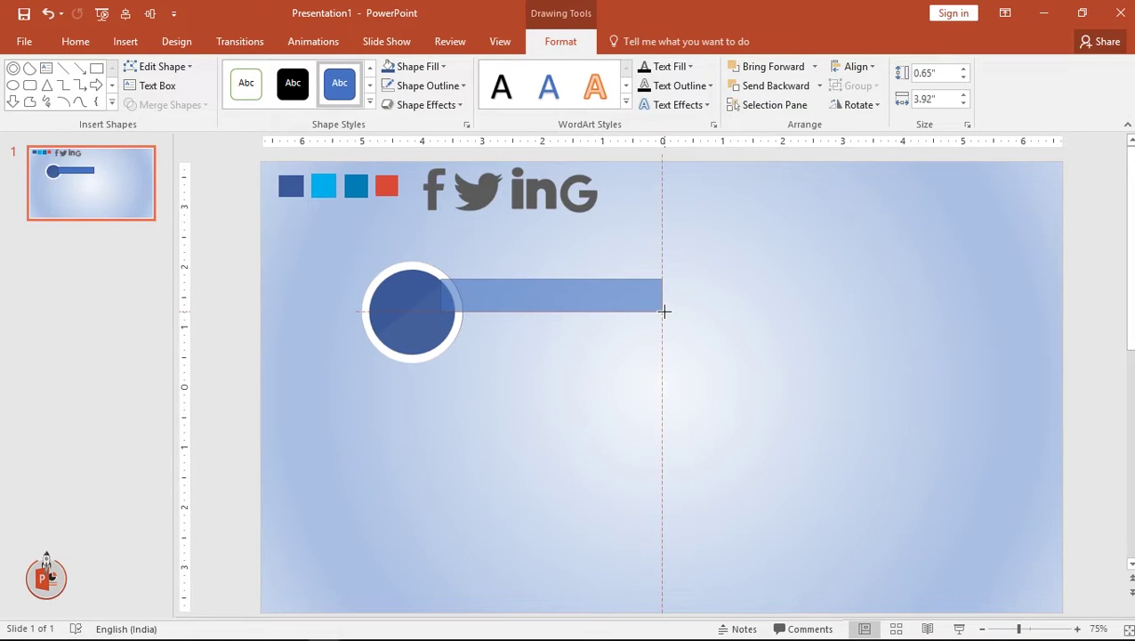
pyautogui.moveTo(664, 311); pyautogui.dragTo(664, 310)
pyautogui.moveTo(508, 299)
pyautogui.mouseDown()
pyautogui.moveTo(506, 337)
pyautogui.moveTo(598, 332)
pyautogui.mouseUp()
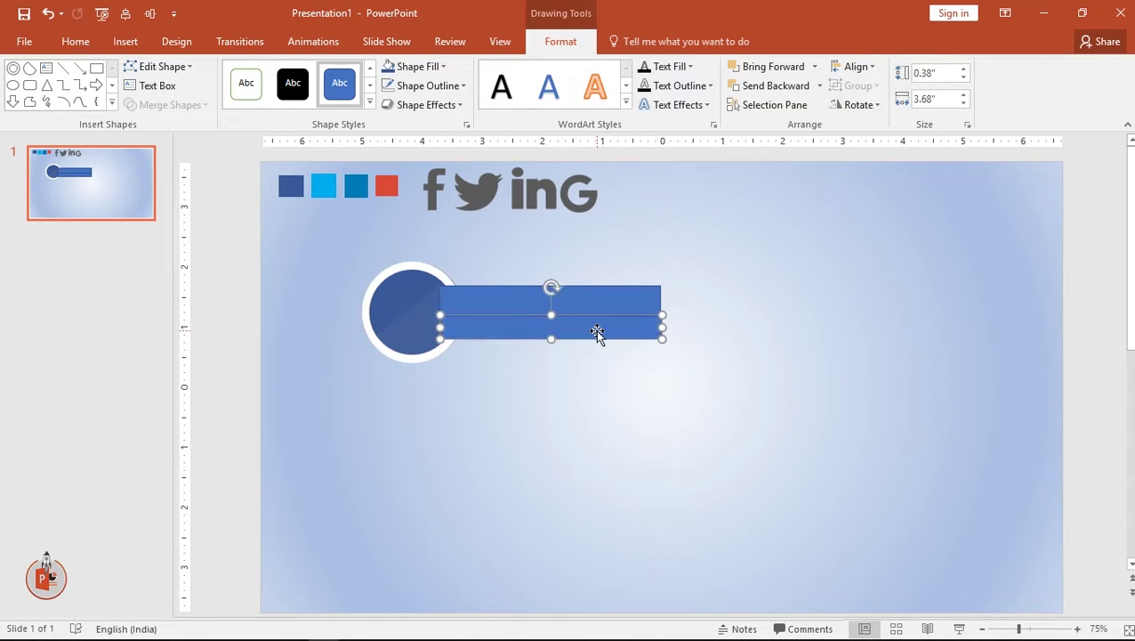
# Line up the lower bar under the upper bar and remove both bars' outlines
pyautogui.keyDown('ctrl'); pyautogui.scroll(5, 595, 310); pyautogui.keyUp('ctrl')
pyautogui.moveTo(555, 382); pyautogui.dragTo(552, 382)
pyautogui.keyDown('shift'); pyautogui.click(545, 342); pyautogui.keyUp('shift')
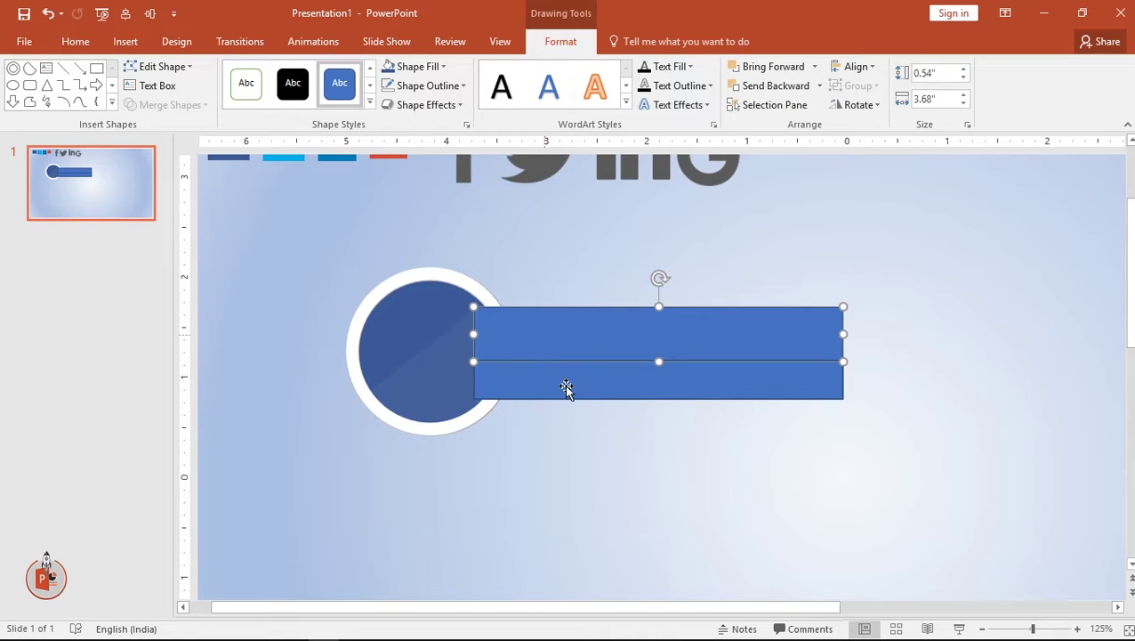
pyautogui.click(428, 86)
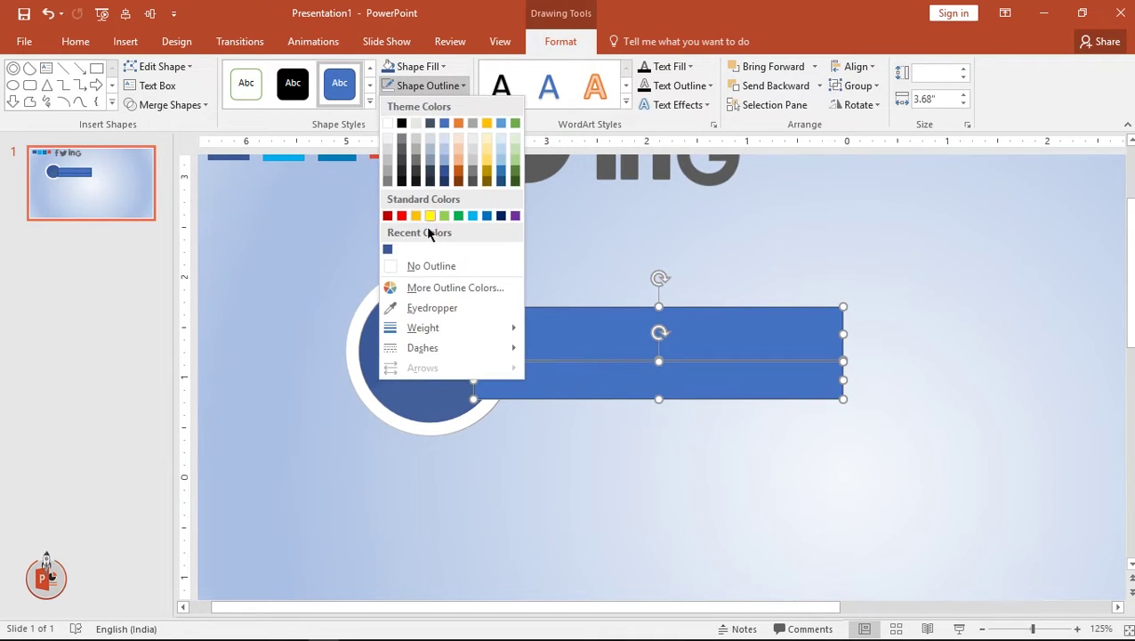
pyautogui.click(421, 263)
pyautogui.click(636, 429)
# Fill the lower bar white and eyedropper the circle's dark blue onto the upper bar
pyautogui.click(577, 392)
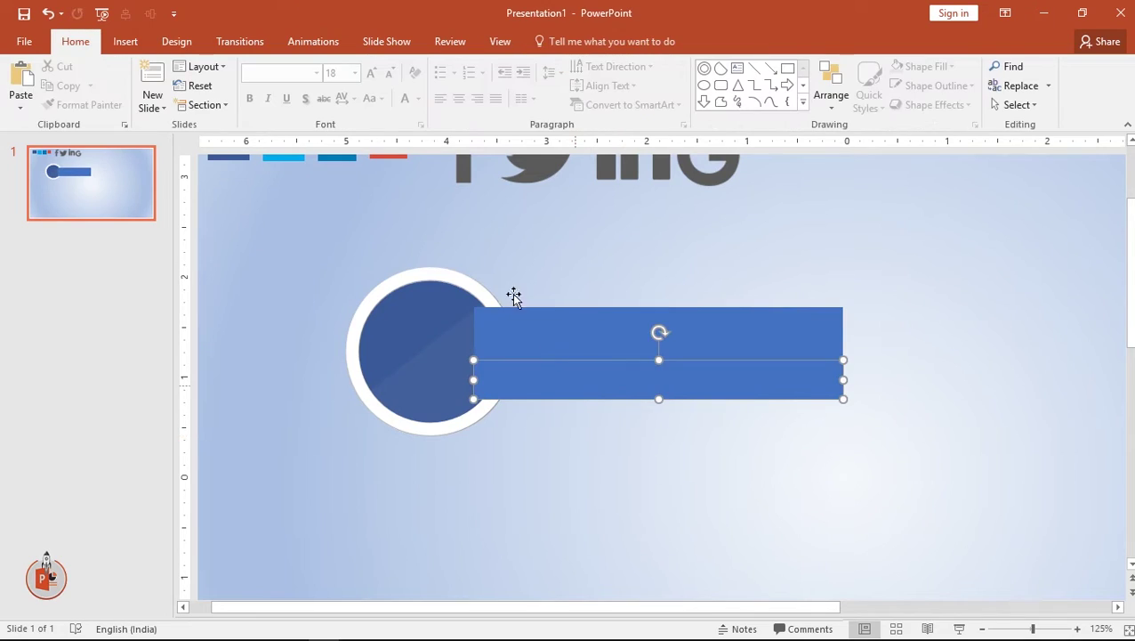
pyautogui.click(435, 69)
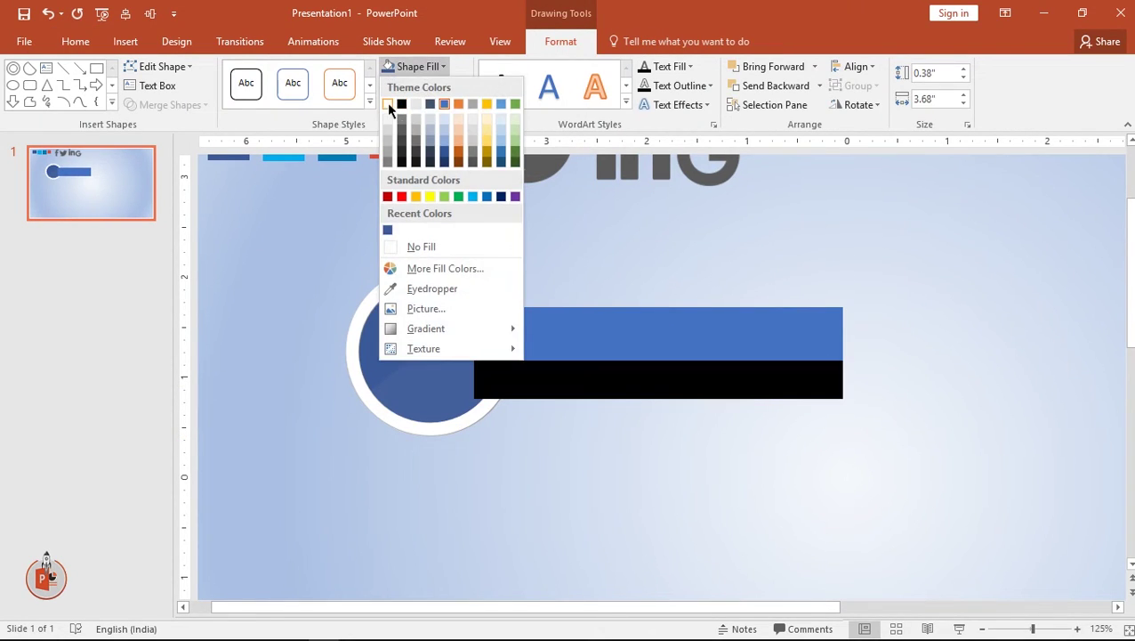
pyautogui.click(388, 103)
pyautogui.click(568, 335)
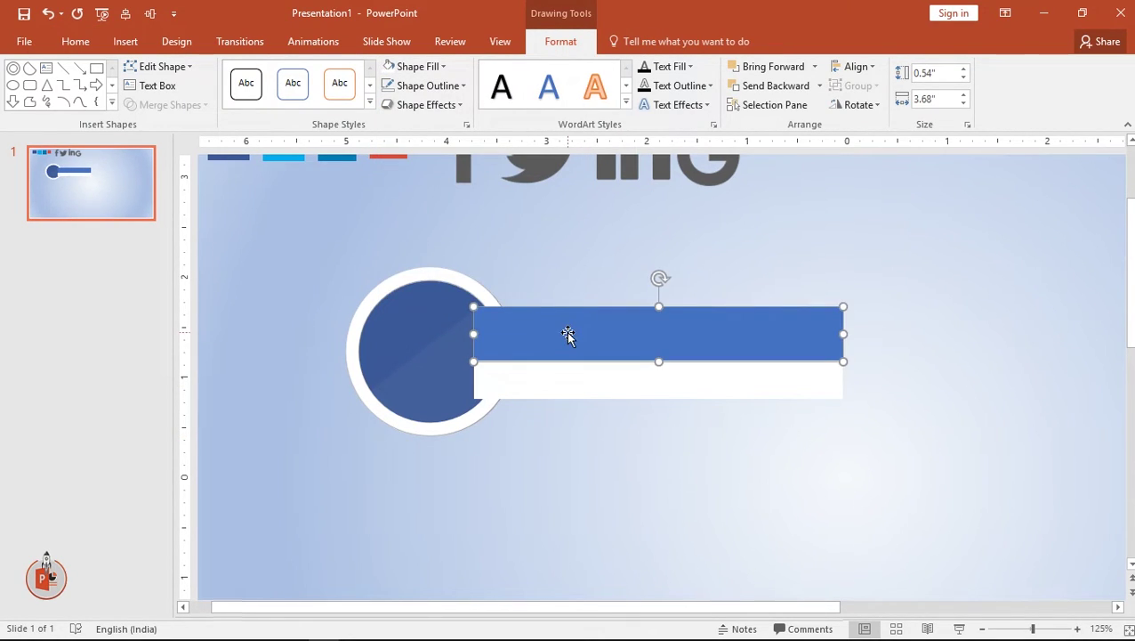
pyautogui.click(437, 68)
pyautogui.click(431, 290)
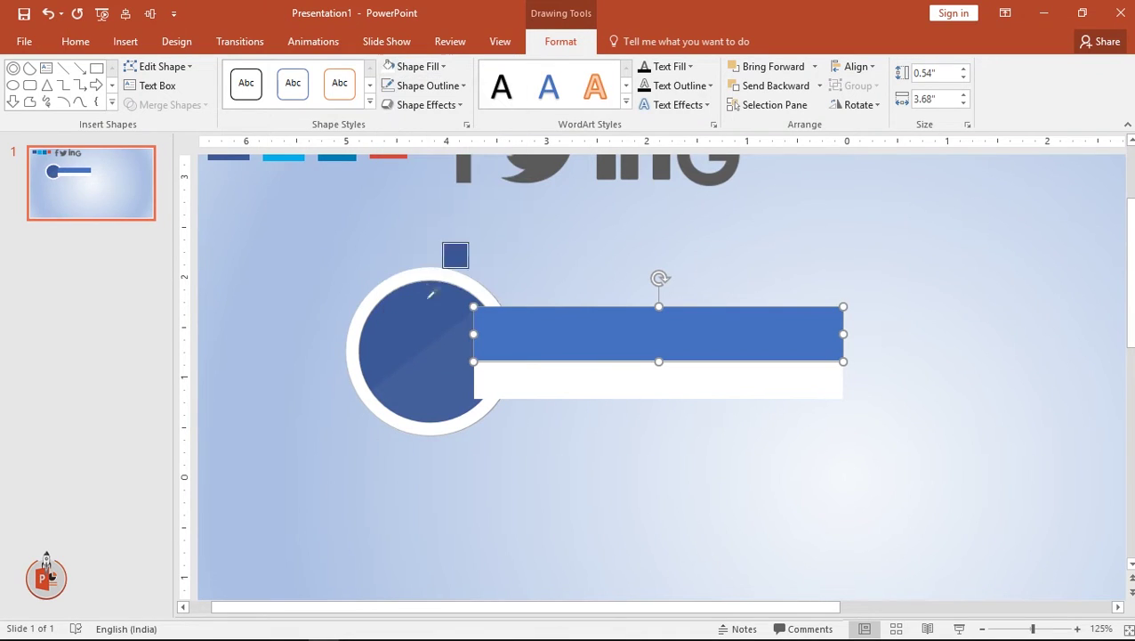
pyautogui.click(415, 336)
pyautogui.click(719, 475)
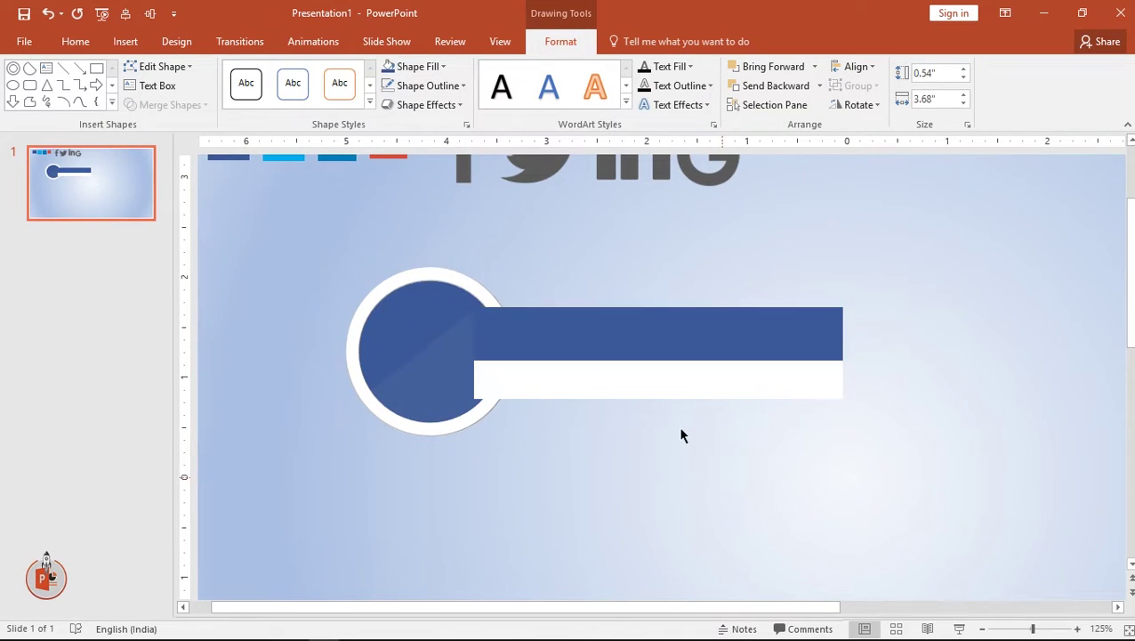
# Send both bars behind the ringed circle
pyautogui.click(634, 336)
pyautogui.keyDown('shift'); pyautogui.click(605, 388); pyautogui.keyUp('shift')
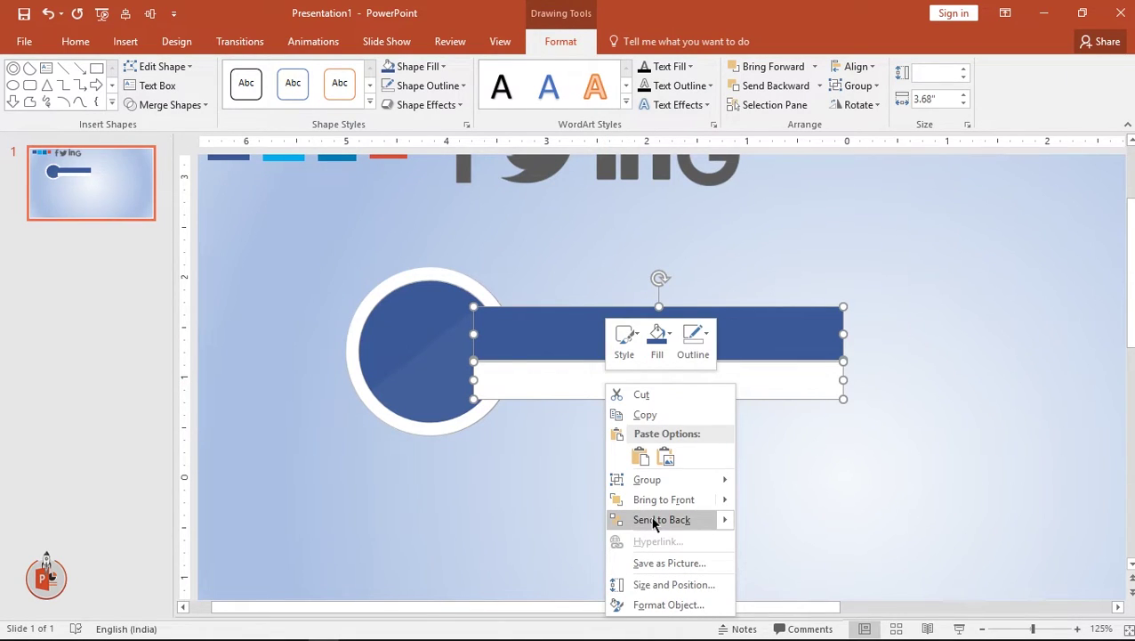
pyautogui.click(661, 519)
pyautogui.click(656, 477)
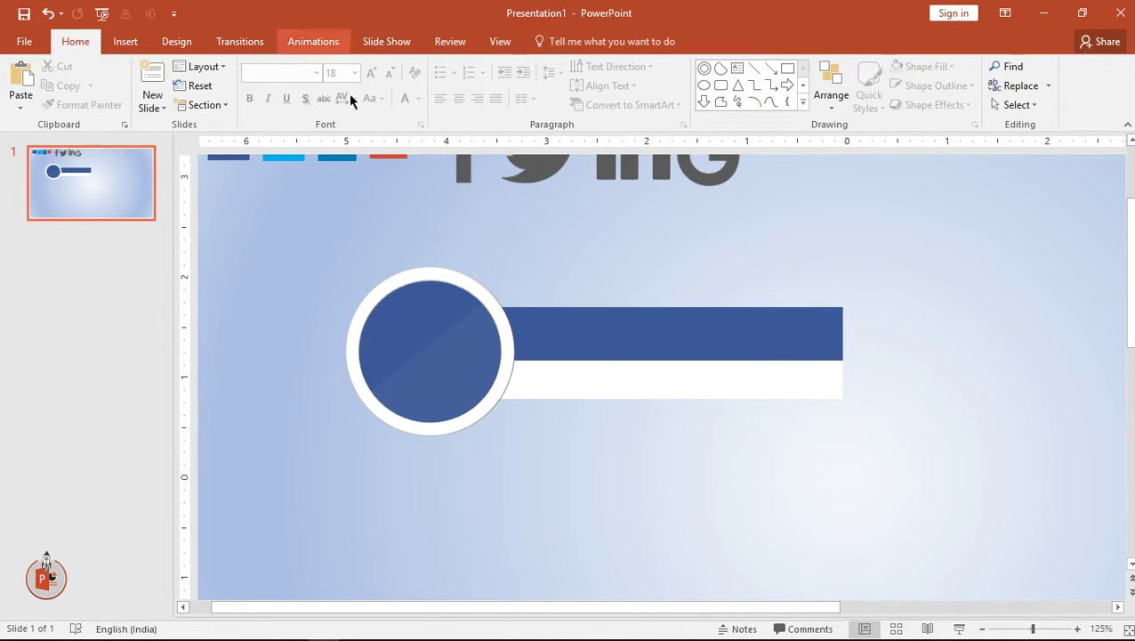
pyautogui.click(132, 39)
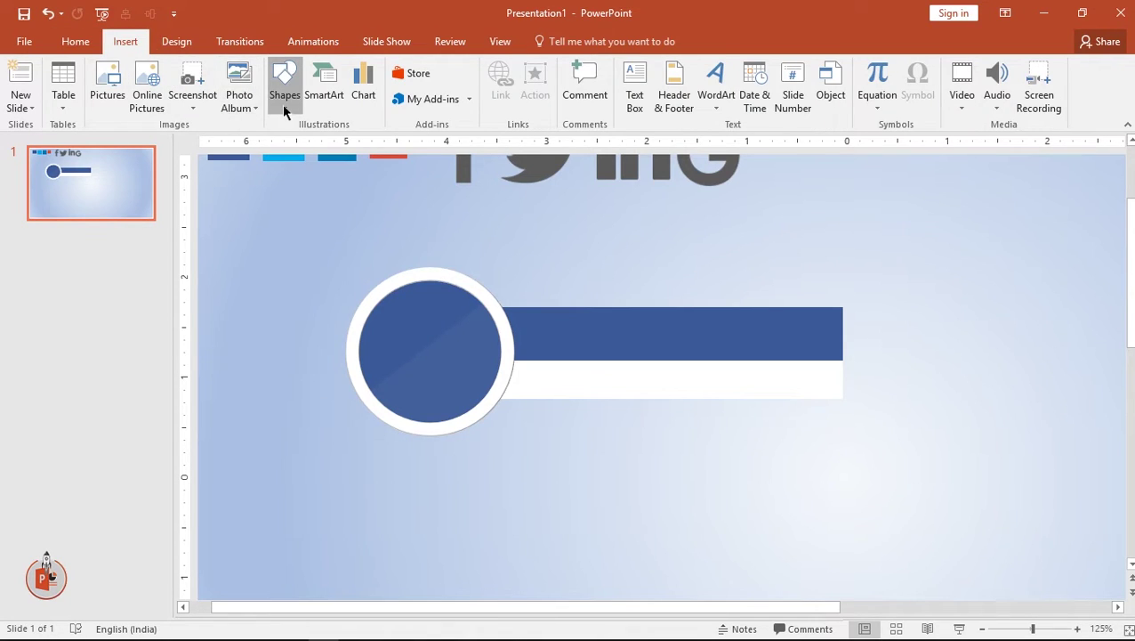
# Draw a semi-transparent square overlapping the circle and bars
pyautogui.click(282, 104)
pyautogui.click(357, 145)
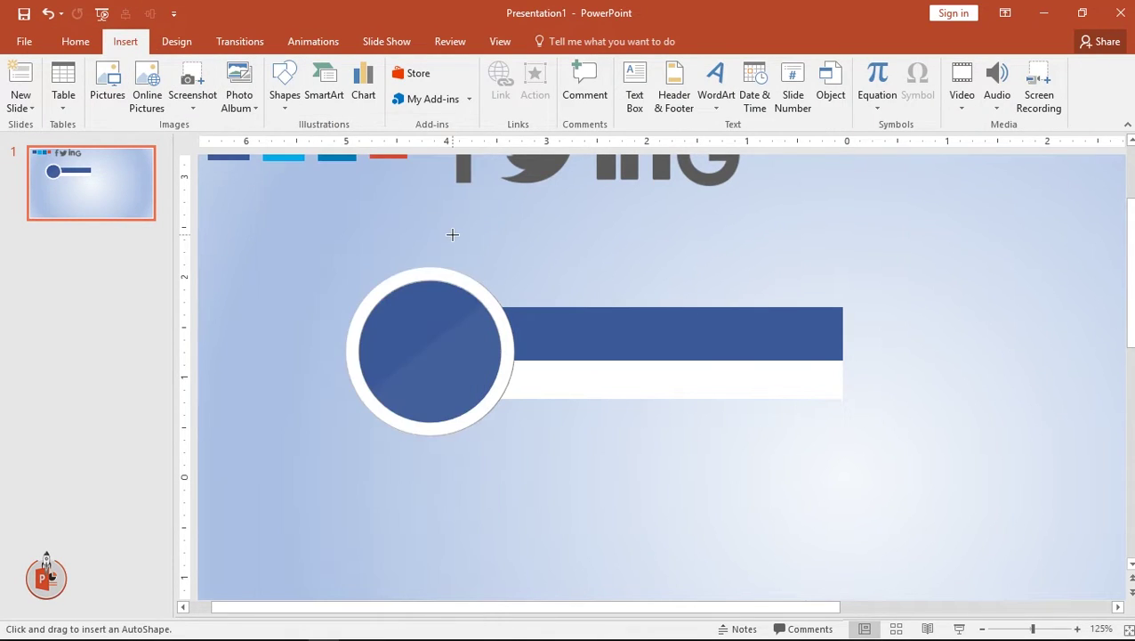
pyautogui.moveTo(454, 234); pyautogui.dragTo(657, 436)
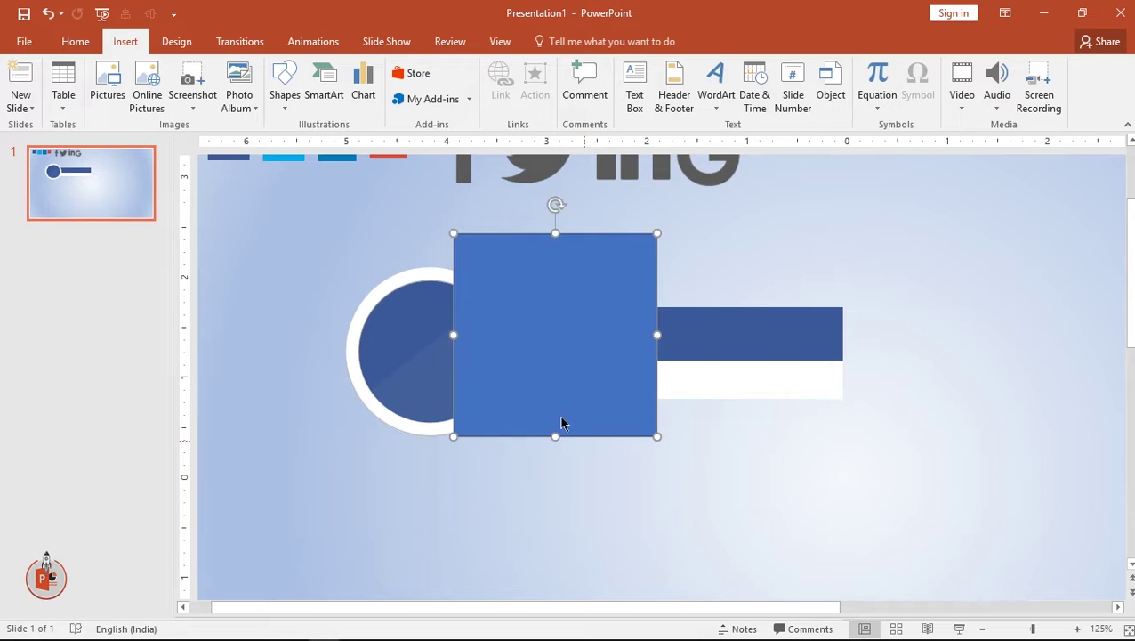
pyautogui.rightClick(586, 375)
pyautogui.click(636, 349)
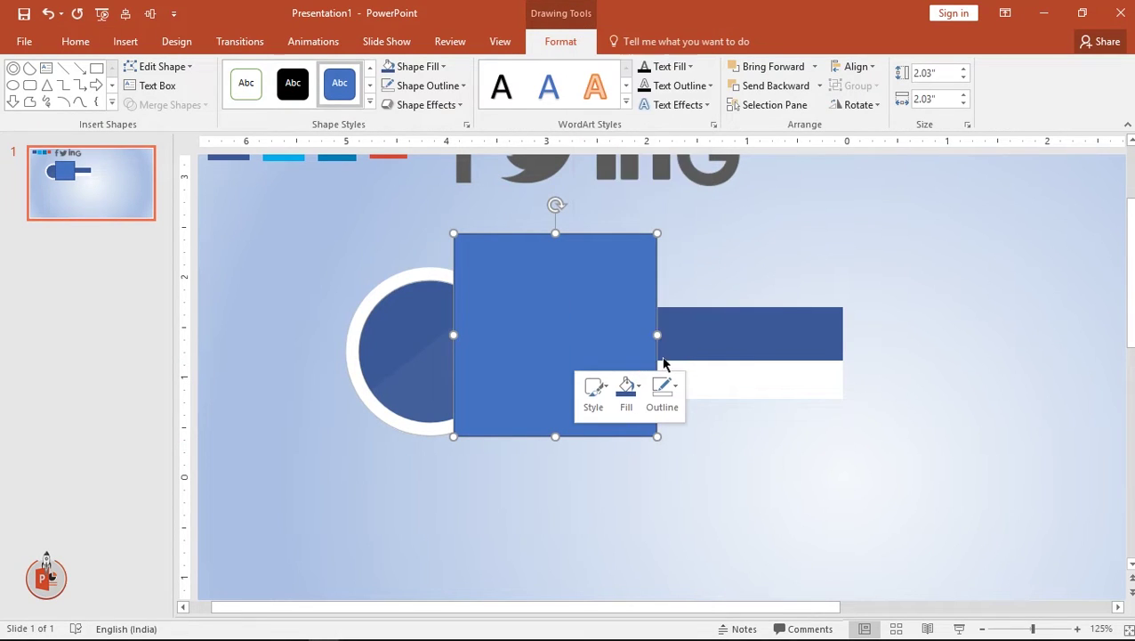
pyautogui.moveTo(1011, 419); pyautogui.dragTo(1025, 418)
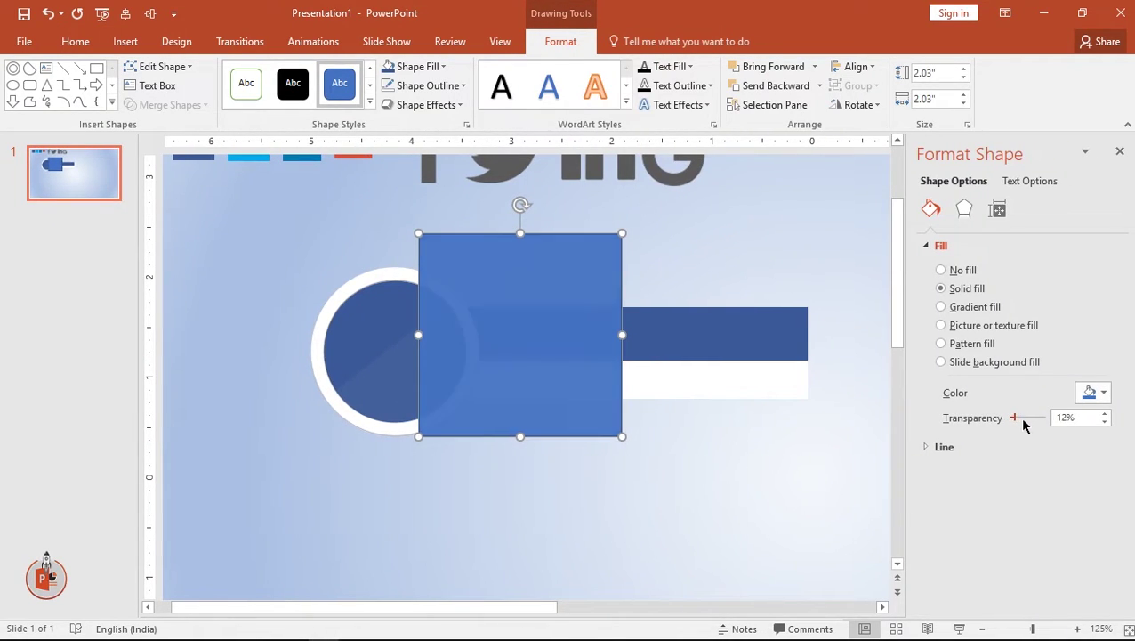
pyautogui.click(1121, 154)
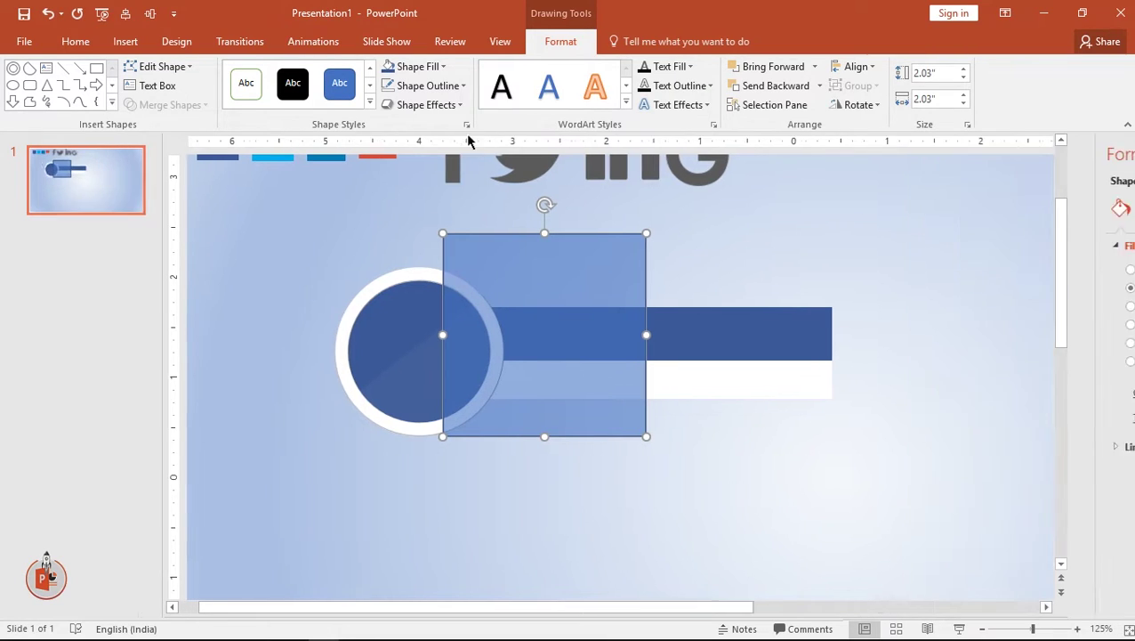
# Remove the square's outline, rotate it 45° into a diamond, and move it over the circle
pyautogui.click(428, 85)
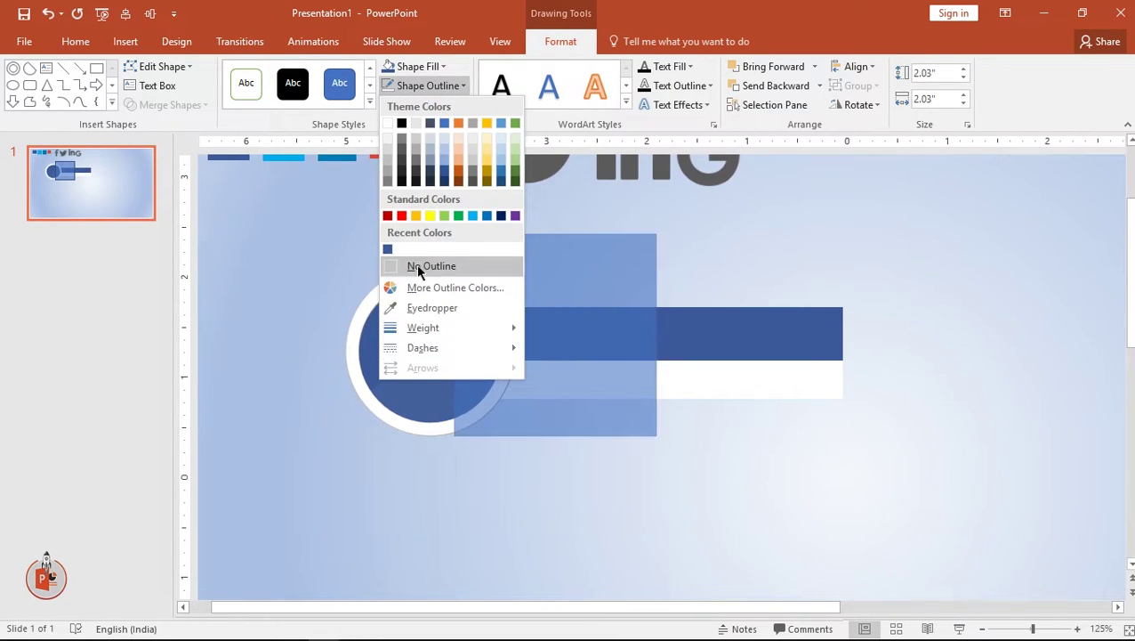
pyautogui.click(416, 264)
pyautogui.moveTo(563, 204)
pyautogui.mouseDown()
pyautogui.moveTo(623, 283)
pyautogui.moveTo(463, 360)
pyautogui.moveTo(879, 388)
pyautogui.moveTo(852, 400)
pyautogui.mouseUp()
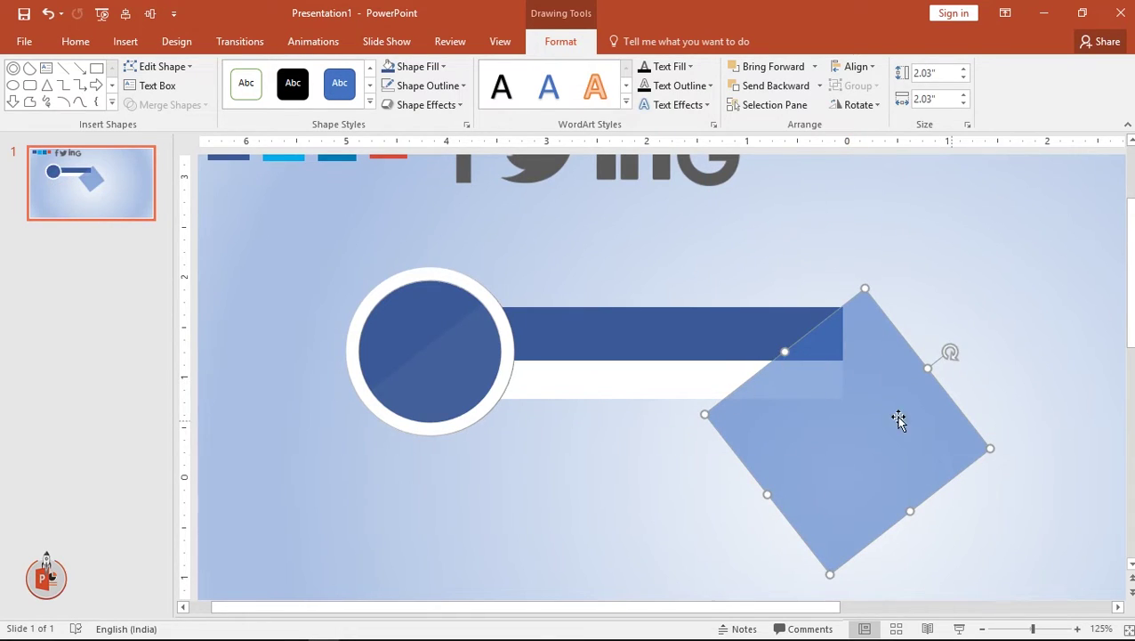
pyautogui.moveTo(899, 420); pyautogui.dragTo(391, 369)
# Widen both bars to 5.26 inches and shift them slightly right
pyautogui.click(679, 361)
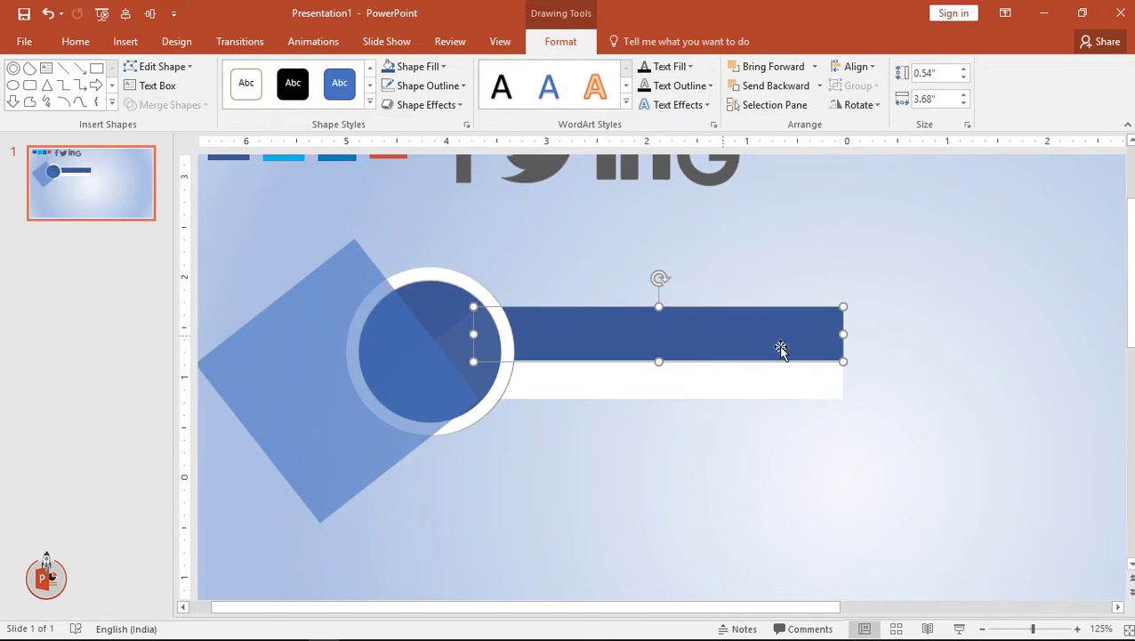
pyautogui.keyDown('shift'); pyautogui.click(806, 388); pyautogui.keyUp('shift')
pyautogui.moveTo(841, 336); pyautogui.dragTo(923, 335)
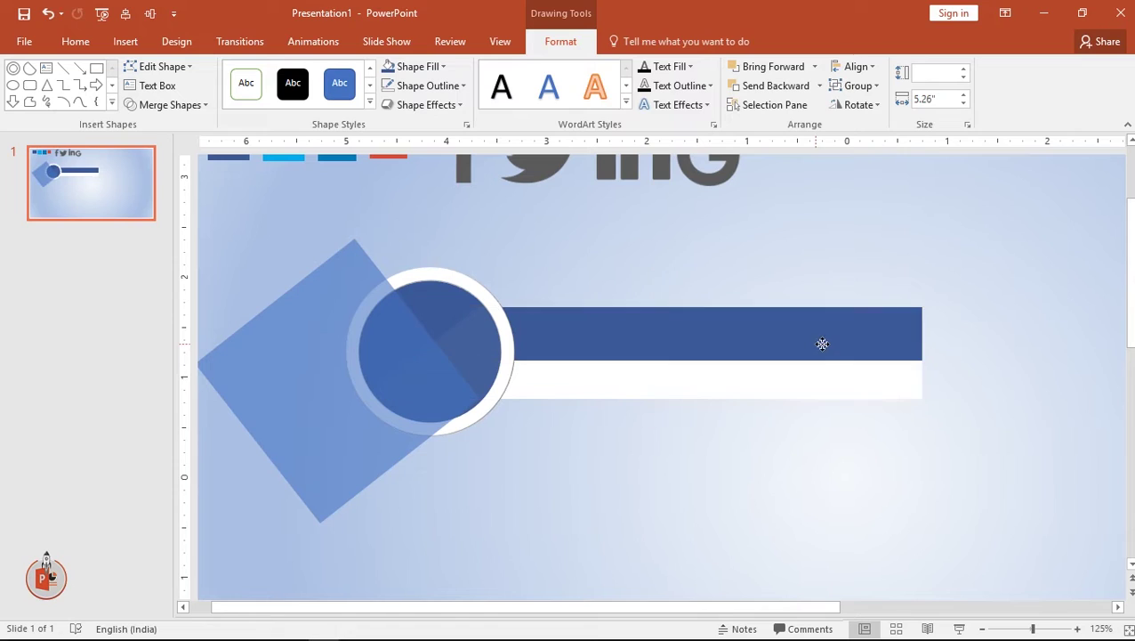
pyautogui.moveTo(819, 340); pyautogui.dragTo(878, 348)
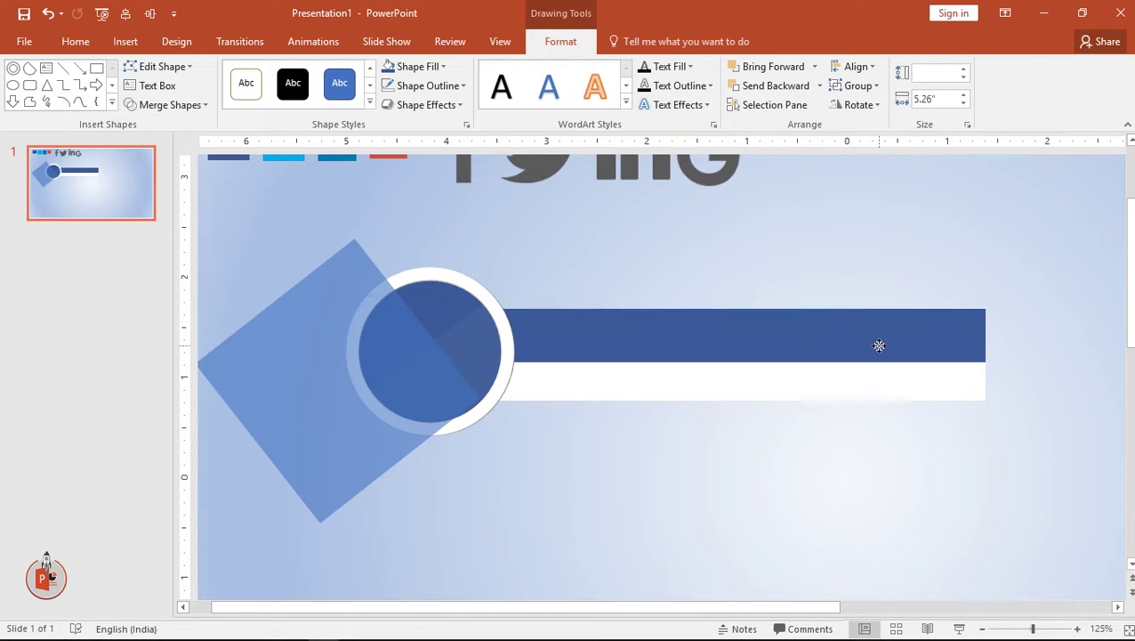
pyautogui.click(717, 462)
# Move the diamond over the right end of the bars
pyautogui.scroll(-2, 688, 437)
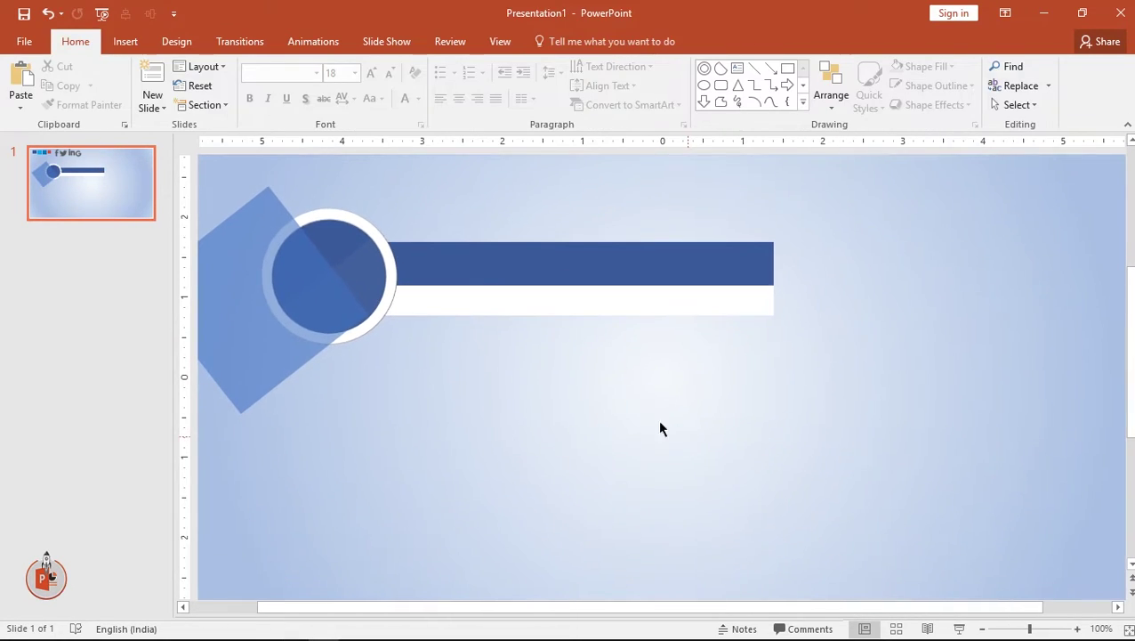
pyautogui.click(312, 287)
pyautogui.moveTo(269, 304)
pyautogui.mouseDown()
pyautogui.moveTo(805, 328)
pyautogui.moveTo(738, 343)
pyautogui.moveTo(776, 338)
pyautogui.moveTo(750, 392)
pyautogui.moveTo(747, 345)
pyautogui.mouseUp()
pyautogui.click(649, 398)
# Subtract the diamond from the blue bar with Merge Shapes
pyautogui.click(576, 264)
pyautogui.keyDown('shift'); pyautogui.click(773, 316); pyautogui.keyUp('shift')
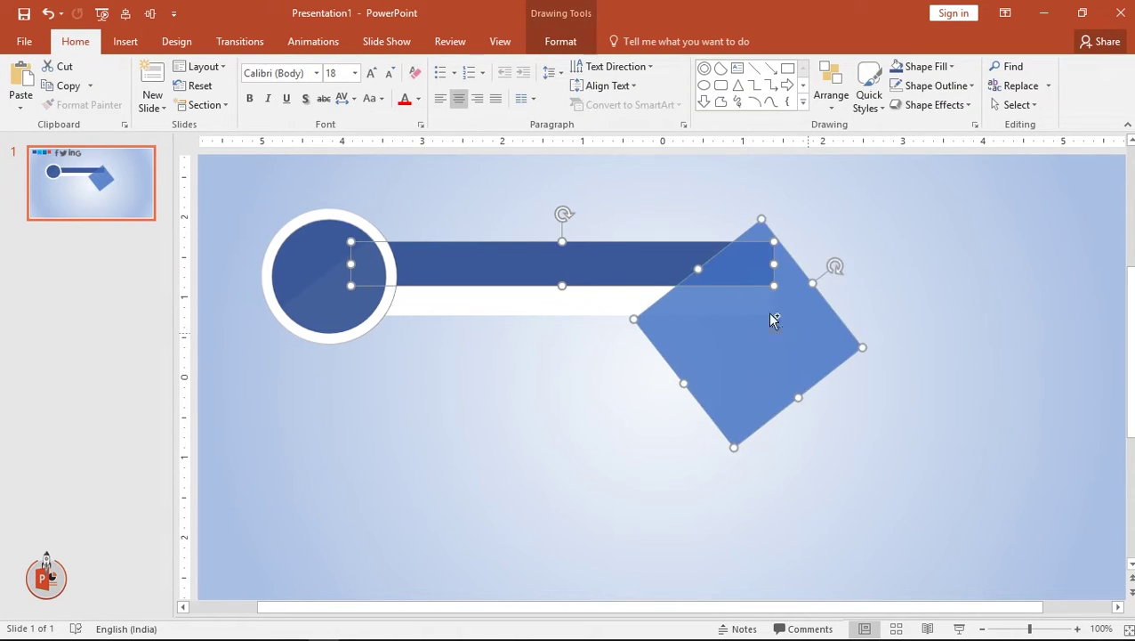
pyautogui.click(560, 41)
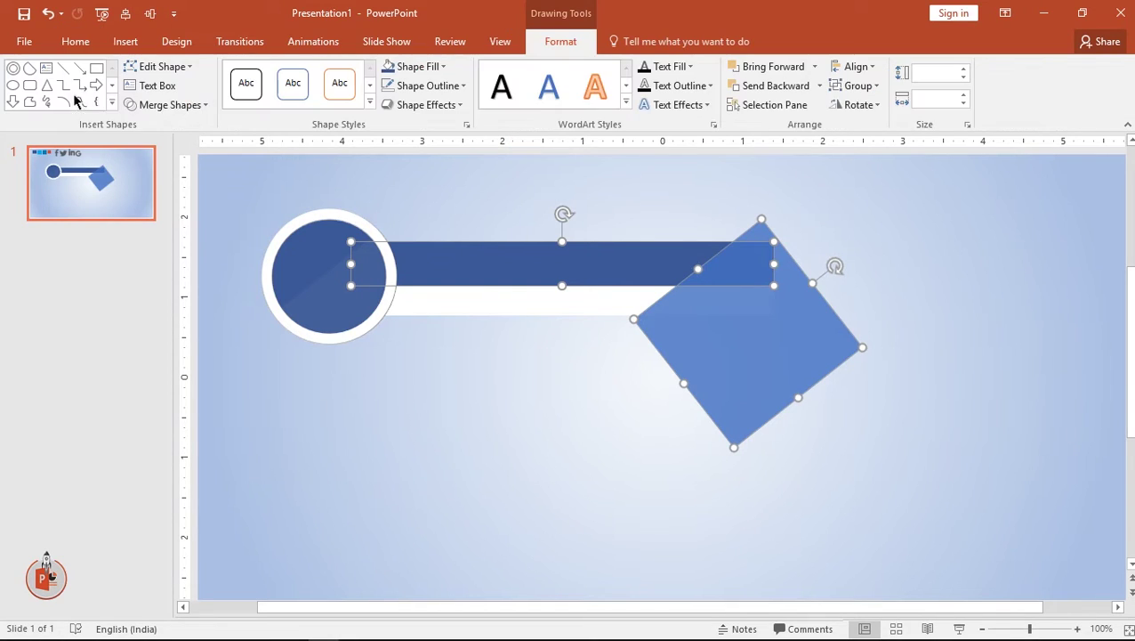
pyautogui.click(196, 105)
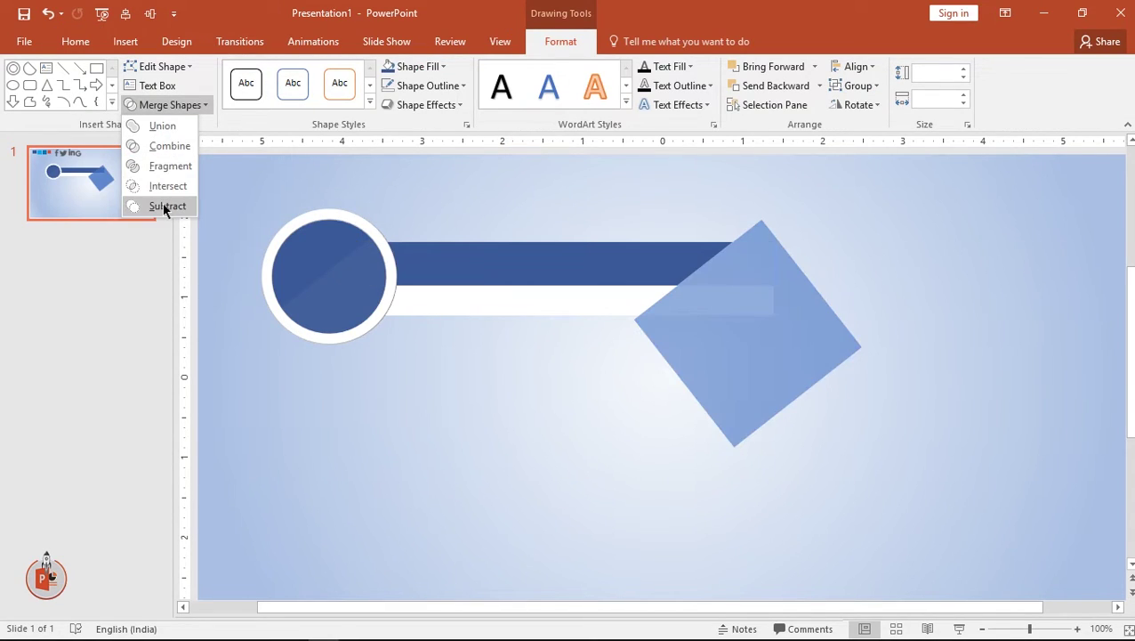
pyautogui.click(169, 207)
pyautogui.click(598, 348)
# Subtract the diamond from the white bar to give it a slanted end
pyautogui.click(563, 289)
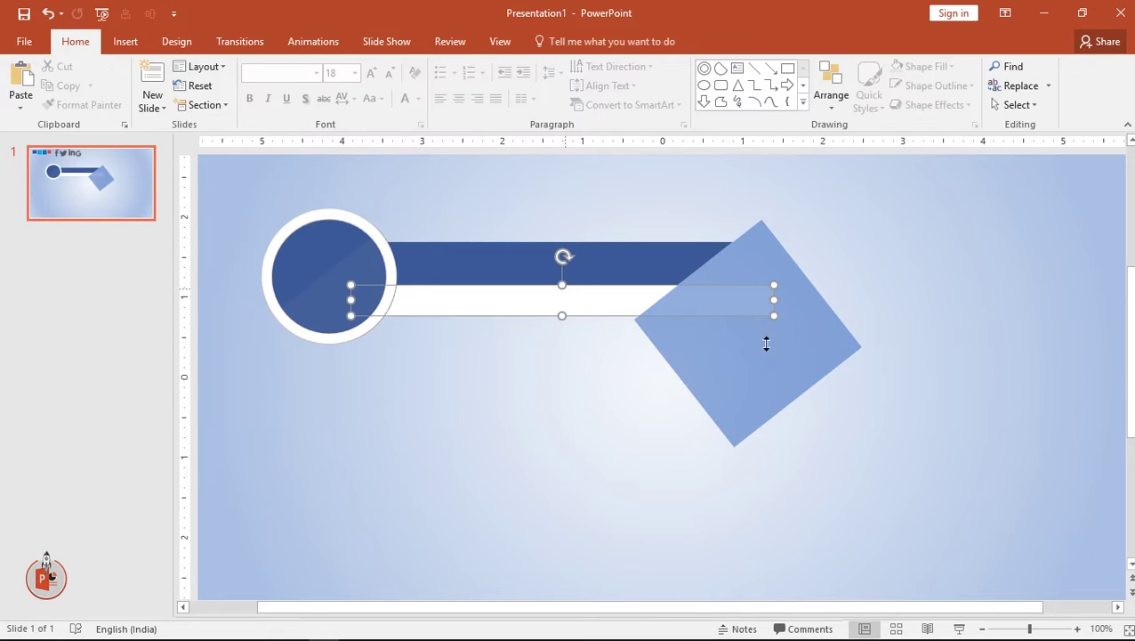
pyautogui.keyDown('shift'); pyautogui.click(814, 349); pyautogui.keyUp('shift')
pyautogui.click(183, 106)
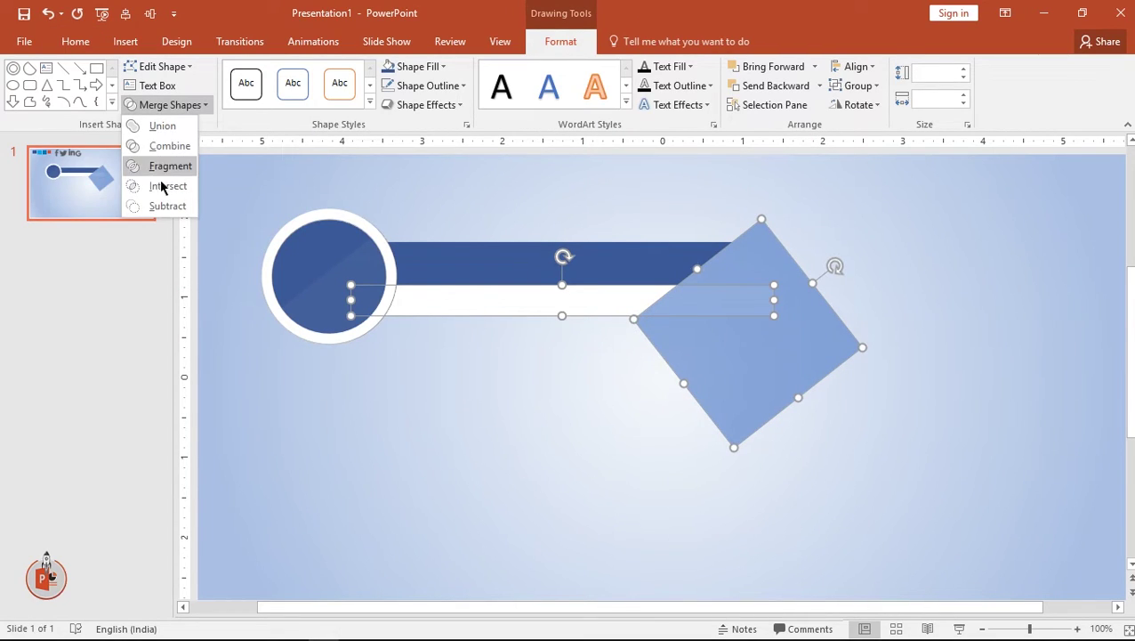
pyautogui.click(160, 210)
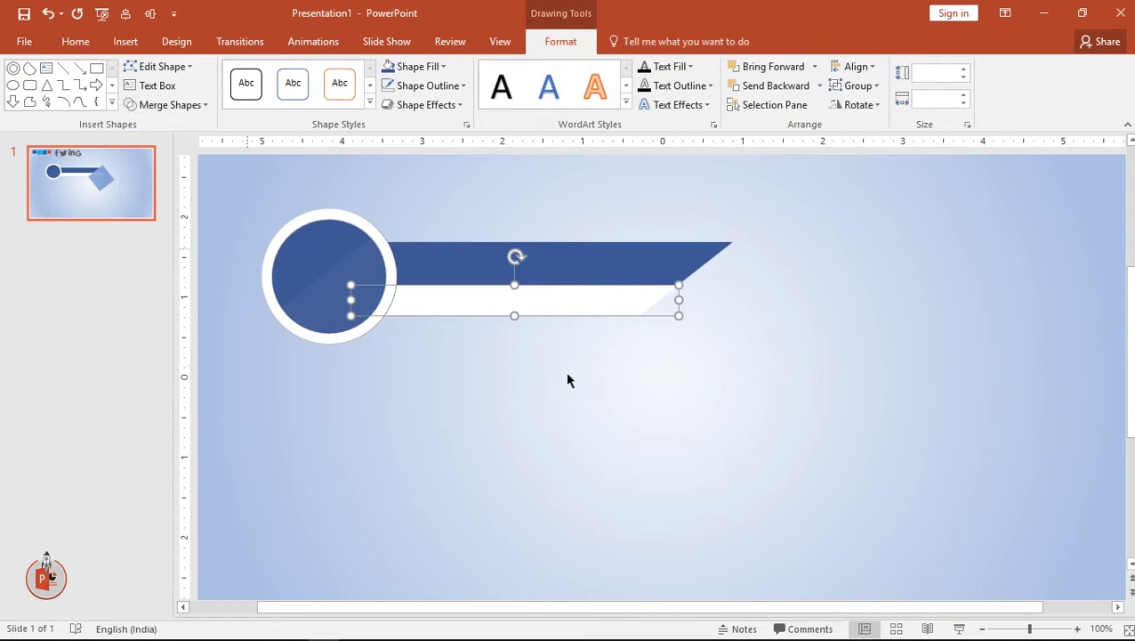
pyautogui.click(638, 395)
pyautogui.scroll(-3, 638, 395)
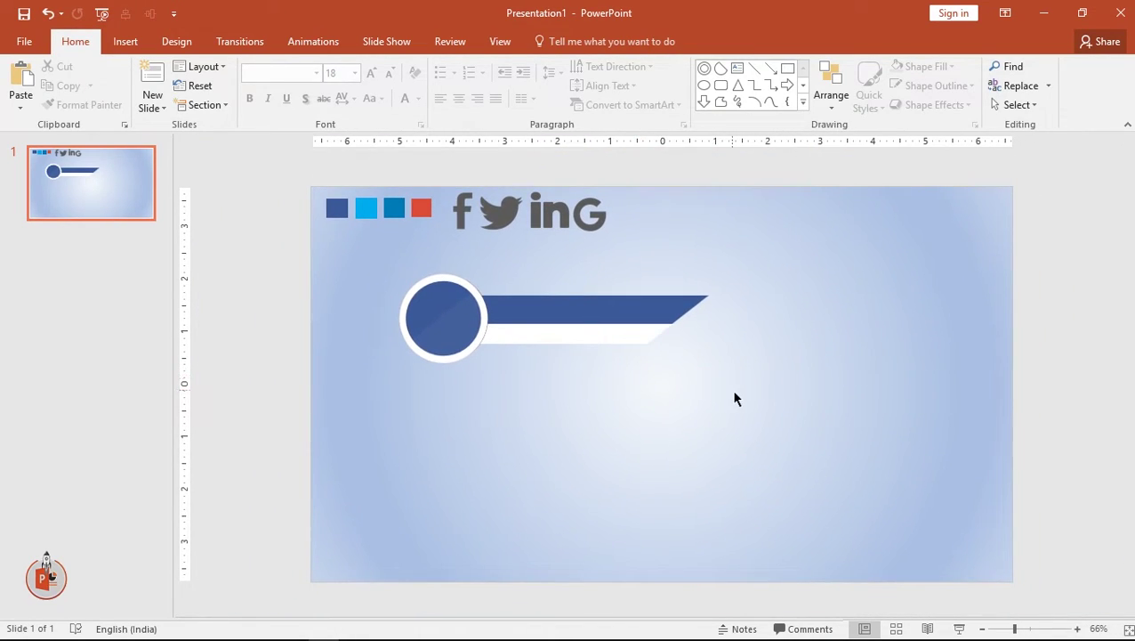
# Apply a centred outer shadow to the circle and both bars
pyautogui.moveTo(734, 399); pyautogui.dragTo(370, 265)
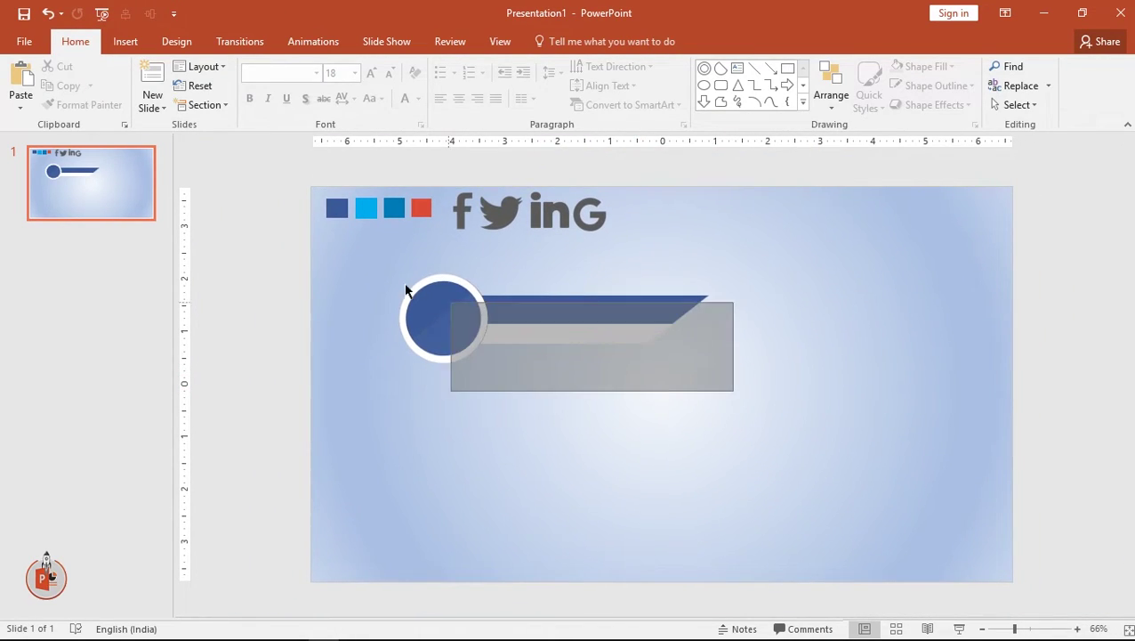
pyautogui.rightClick(544, 314)
pyautogui.click(581, 536)
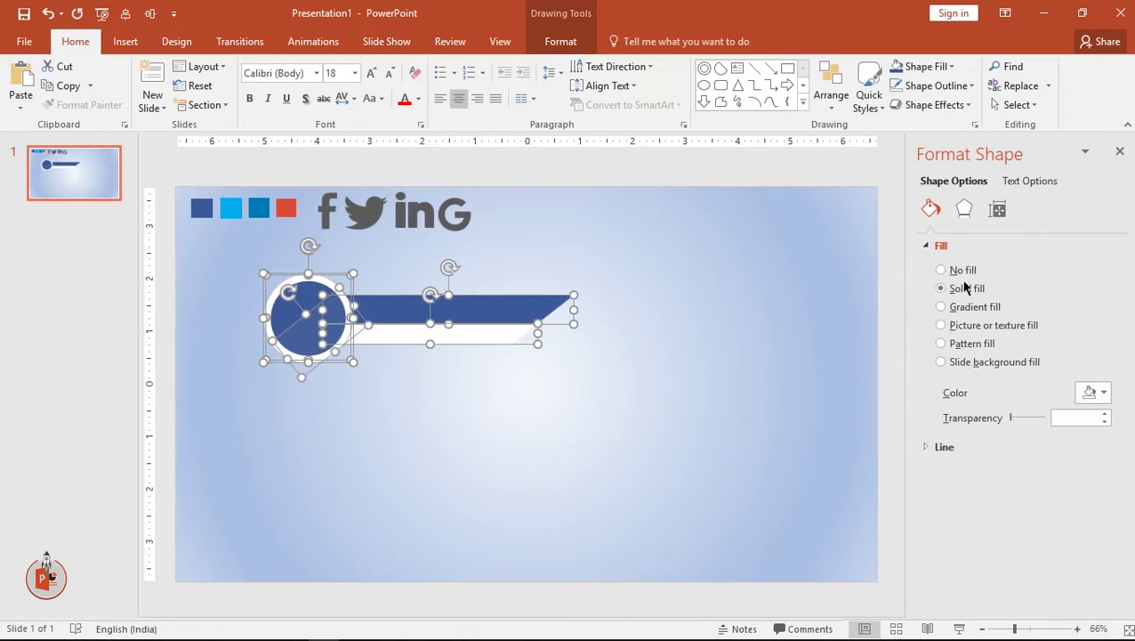
pyautogui.click(966, 212)
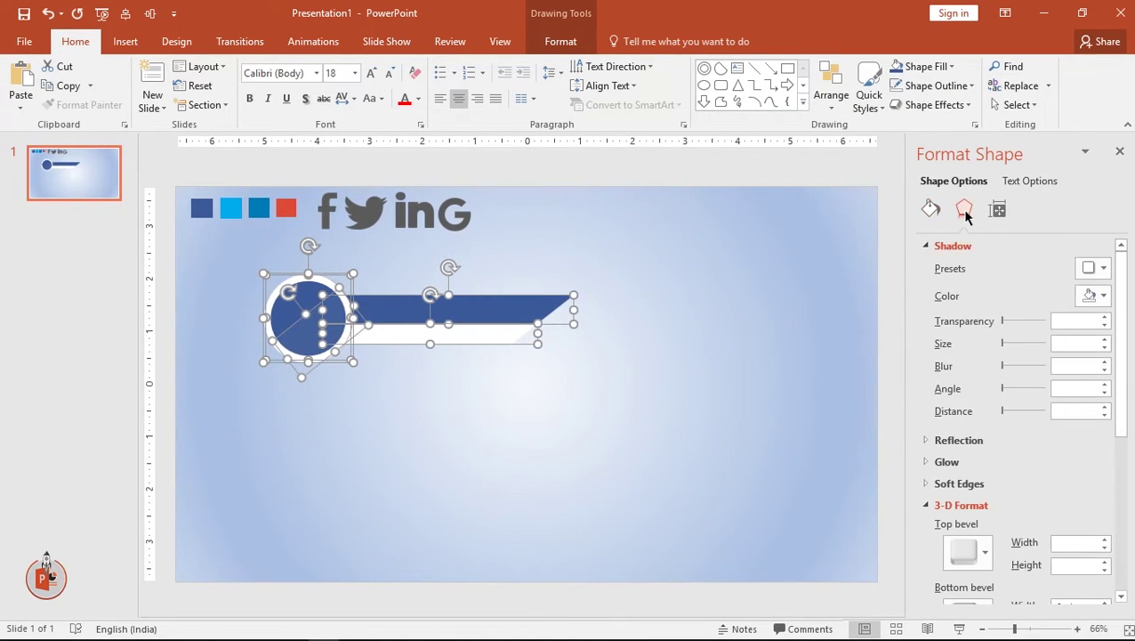
pyautogui.click(1093, 269)
pyautogui.click(1050, 431)
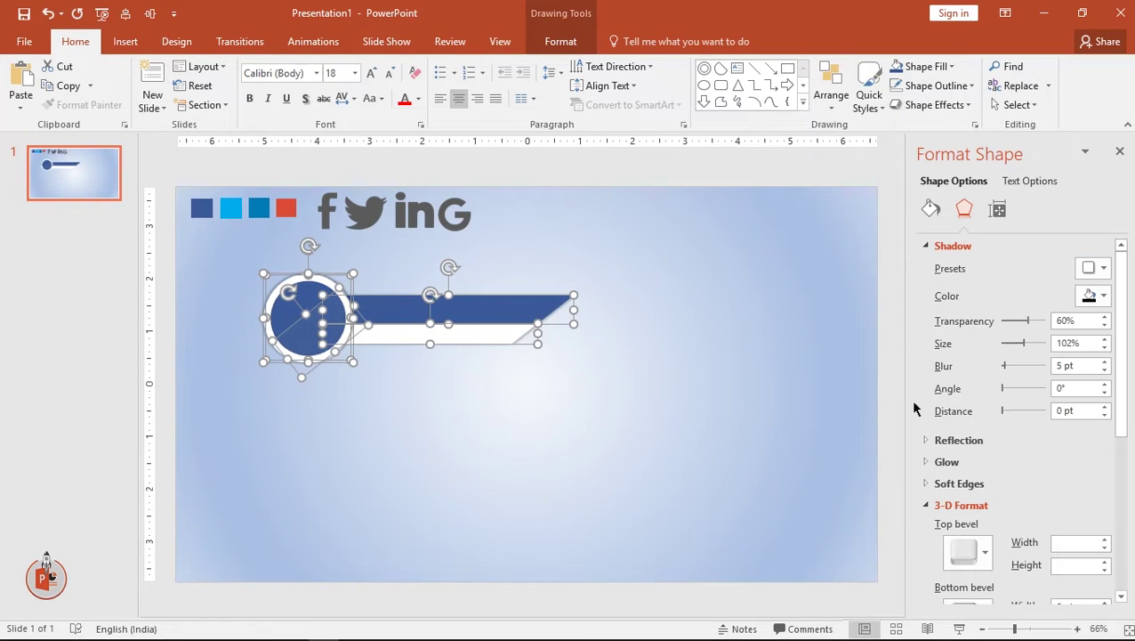
# Raise the shadow blur to 16 pt and close the Format Shape panel
pyautogui.click(1104, 363)
pyautogui.click(1104, 362)
pyautogui.click(1105, 363)
pyautogui.click(1105, 363)
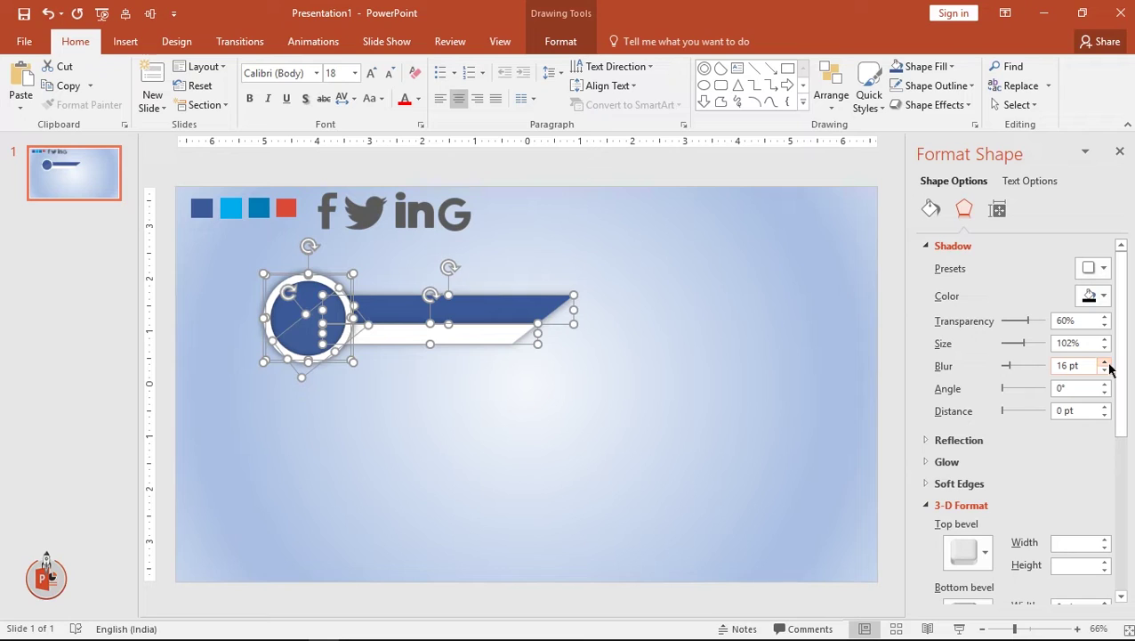
pyautogui.click(1121, 155)
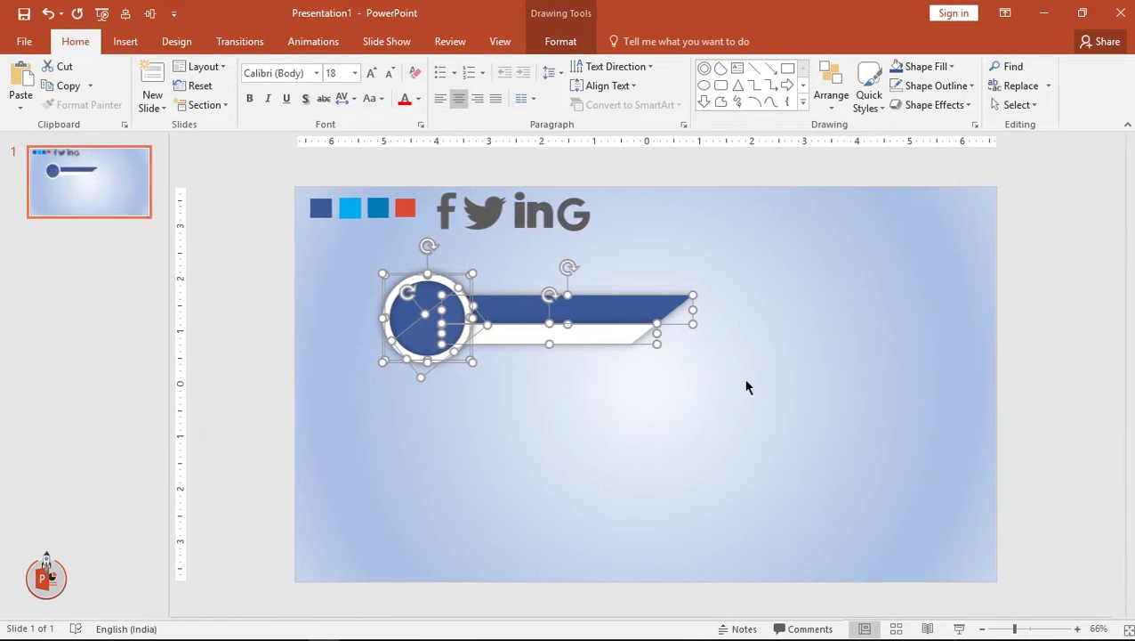
pyautogui.click(728, 388)
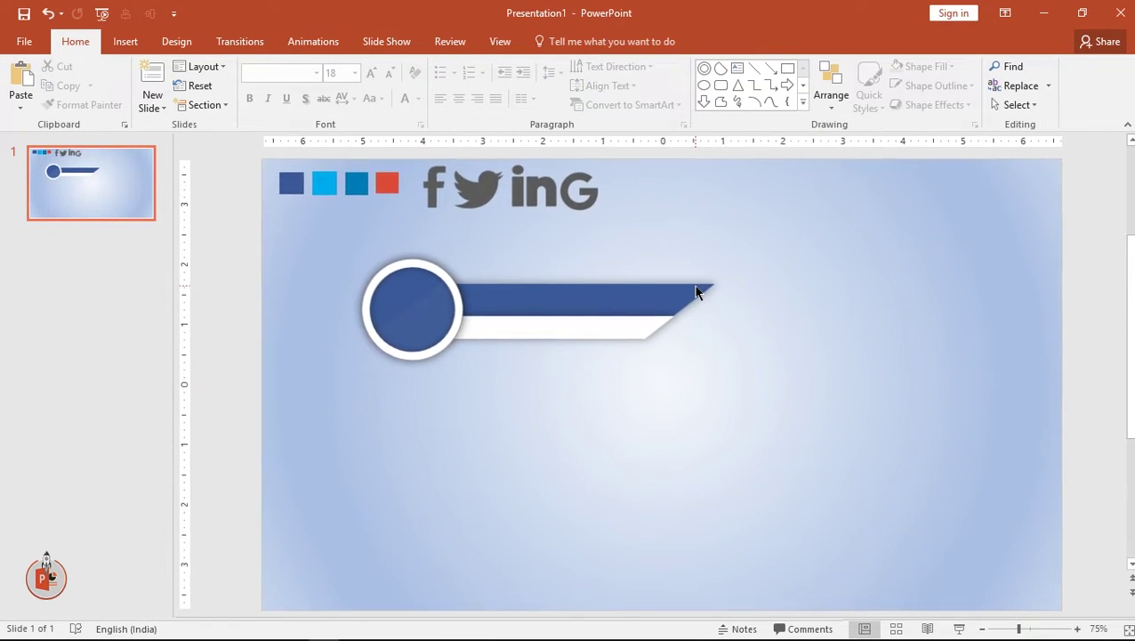
pyautogui.scroll(3, 696, 291)
pyautogui.scroll(2, 696, 291)
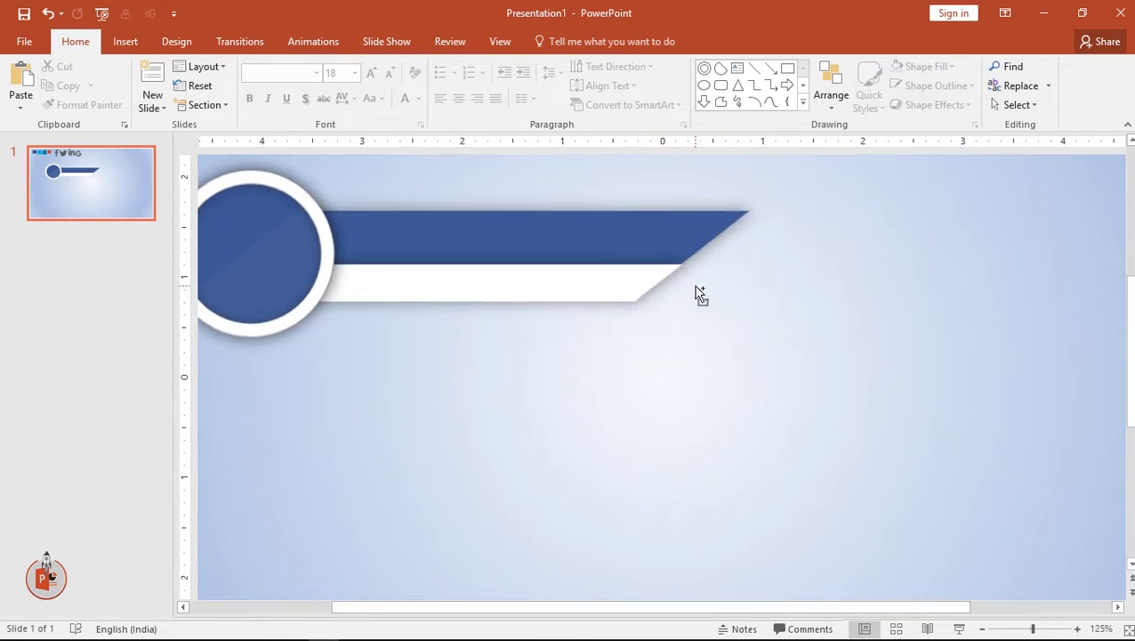
# Add a text box reading YOUR NAME across the blue banner
pyautogui.moveTo(703, 614); pyautogui.dragTo(634, 570)
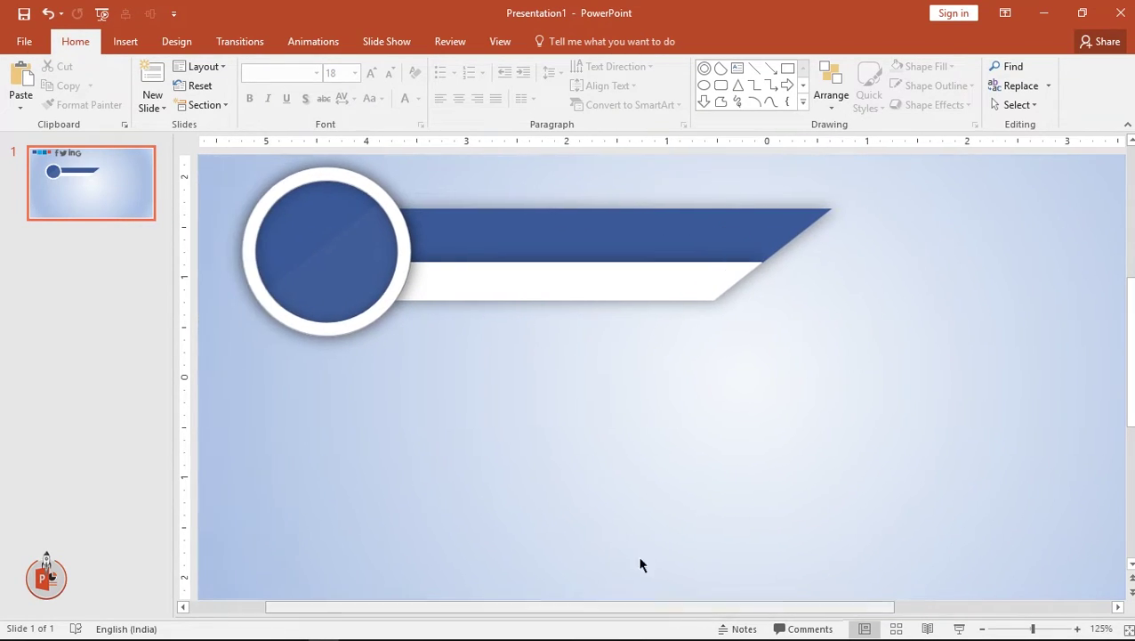
pyautogui.click(126, 41)
pyautogui.click(279, 108)
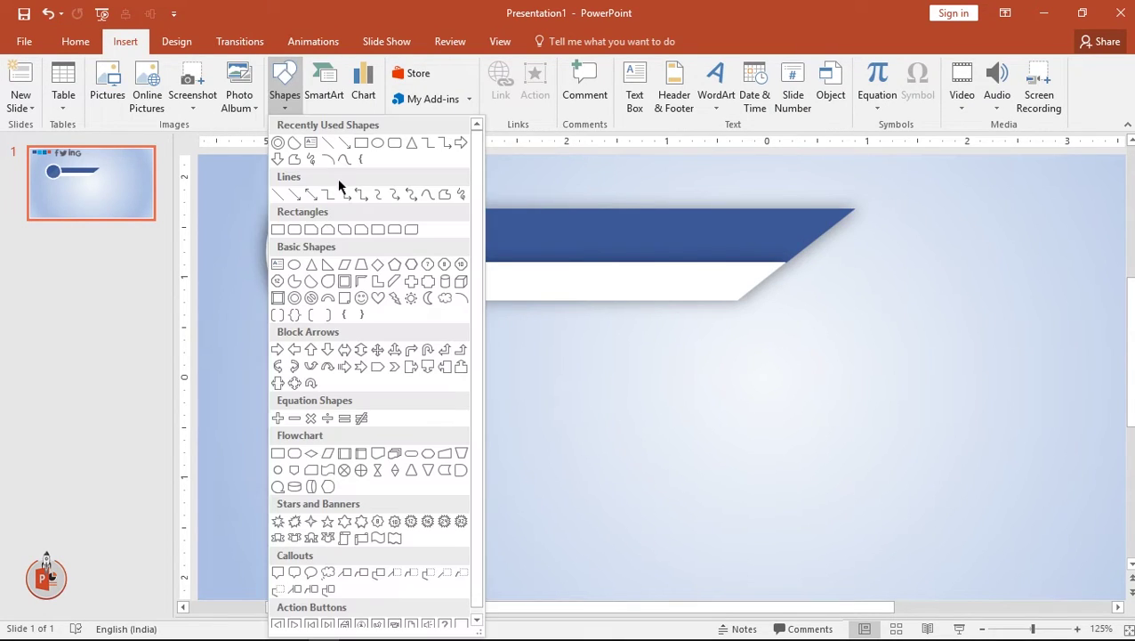
pyautogui.click(311, 143)
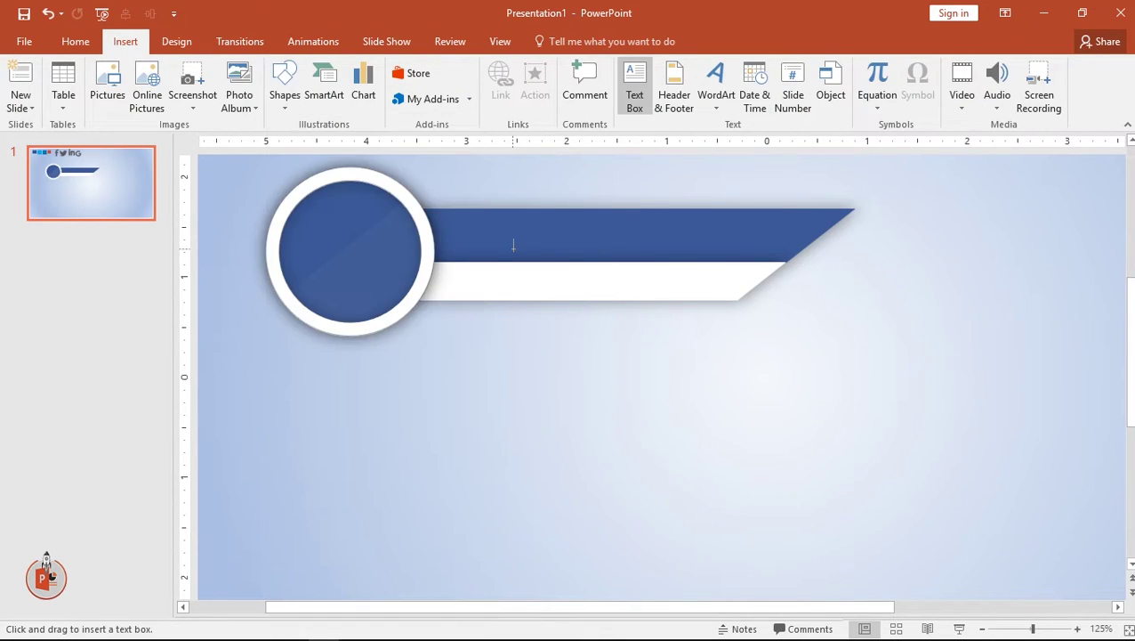
pyautogui.moveTo(460, 217); pyautogui.dragTo(755, 252)
pyautogui.write('YOUR')
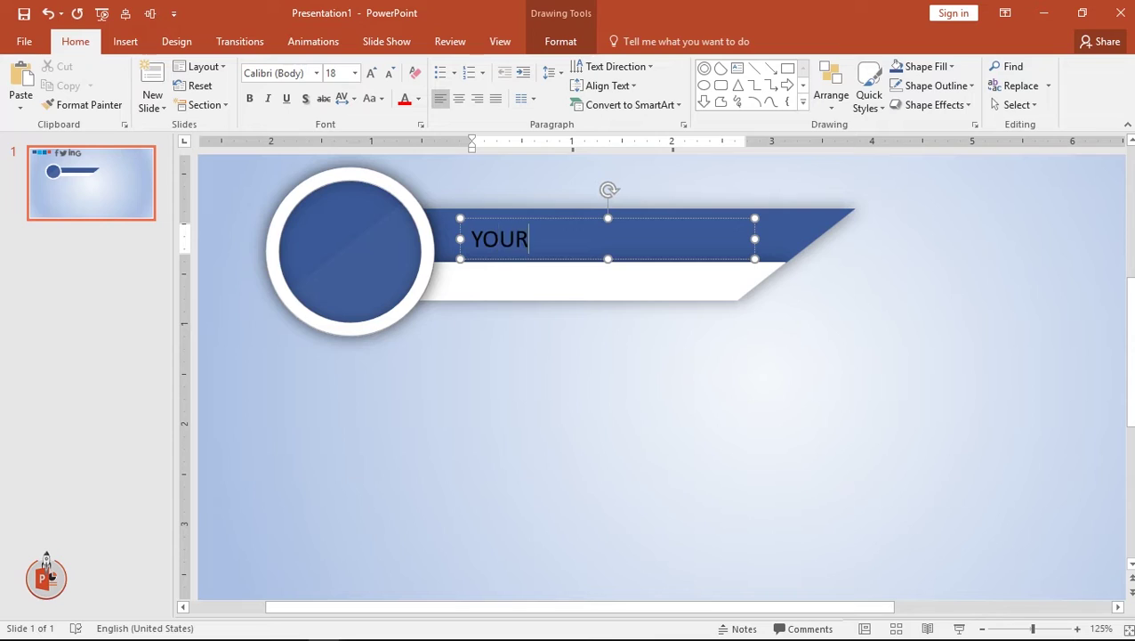
pyautogui.write('NAME')
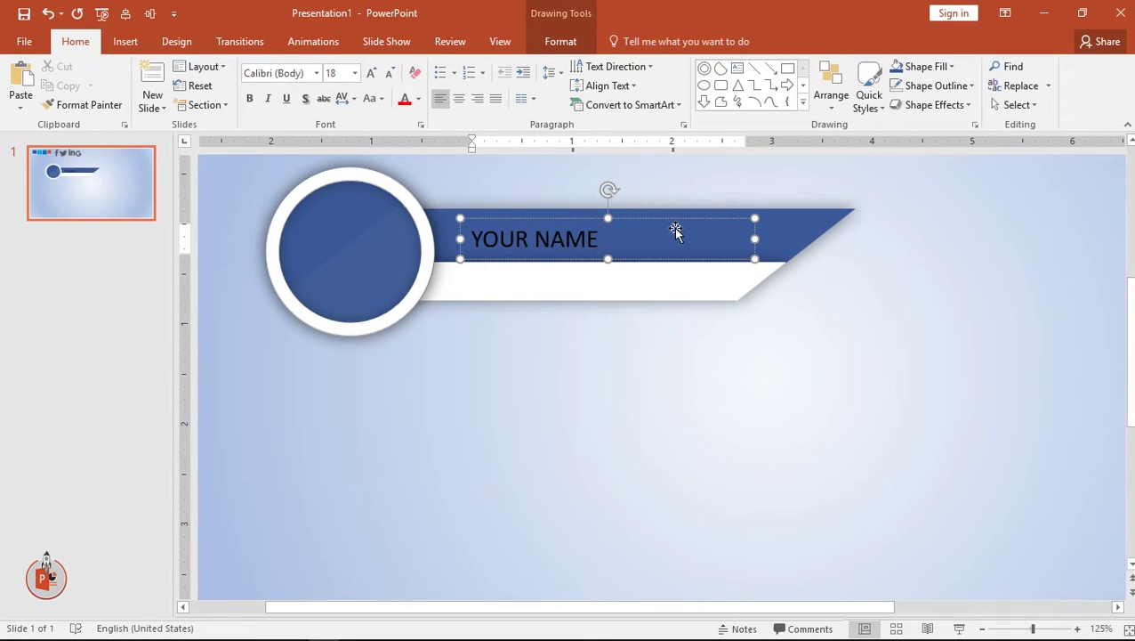
# Format YOUR NAME with Very Loose spacing, bold, white font, centred alignment
pyautogui.click(676, 219)
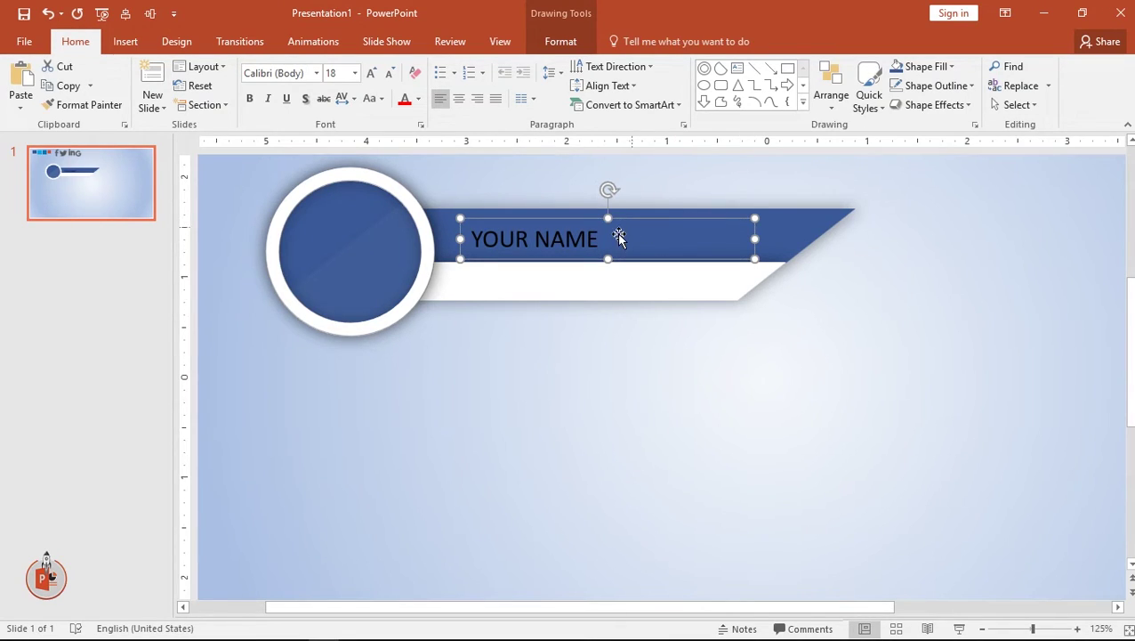
pyautogui.click(354, 103)
pyautogui.click(372, 196)
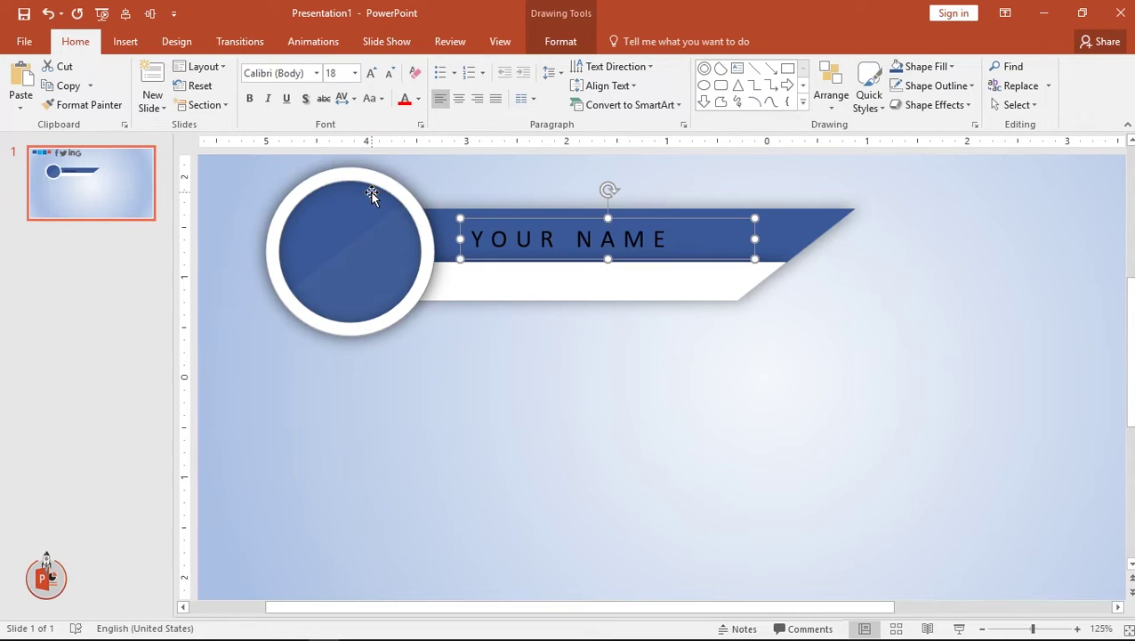
pyautogui.click(251, 98)
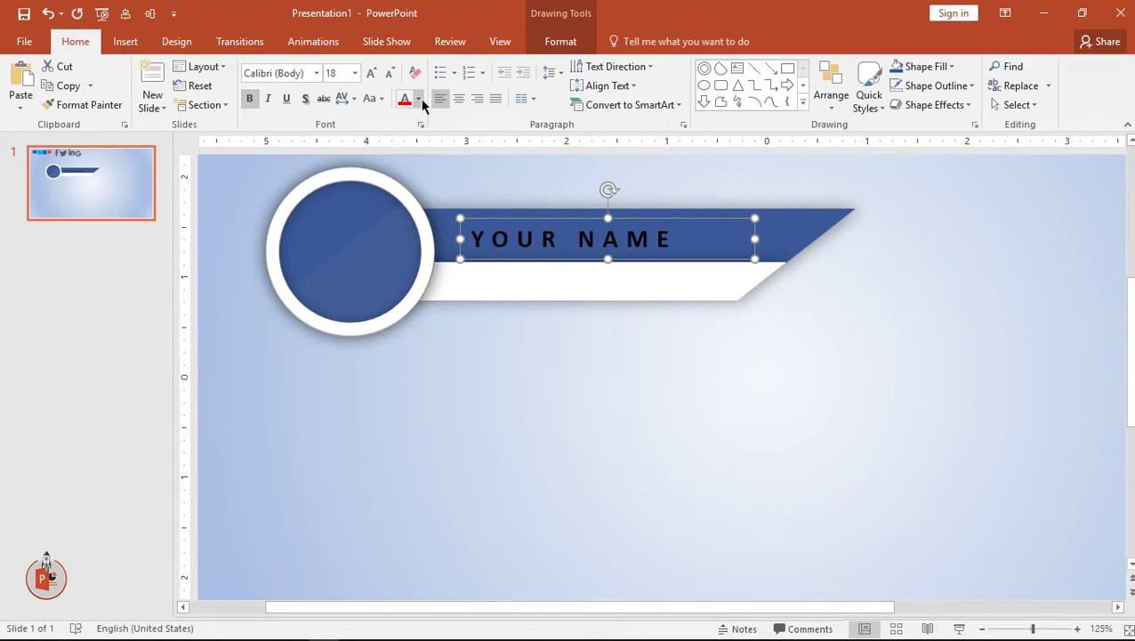
pyautogui.click(418, 99)
pyautogui.click(405, 137)
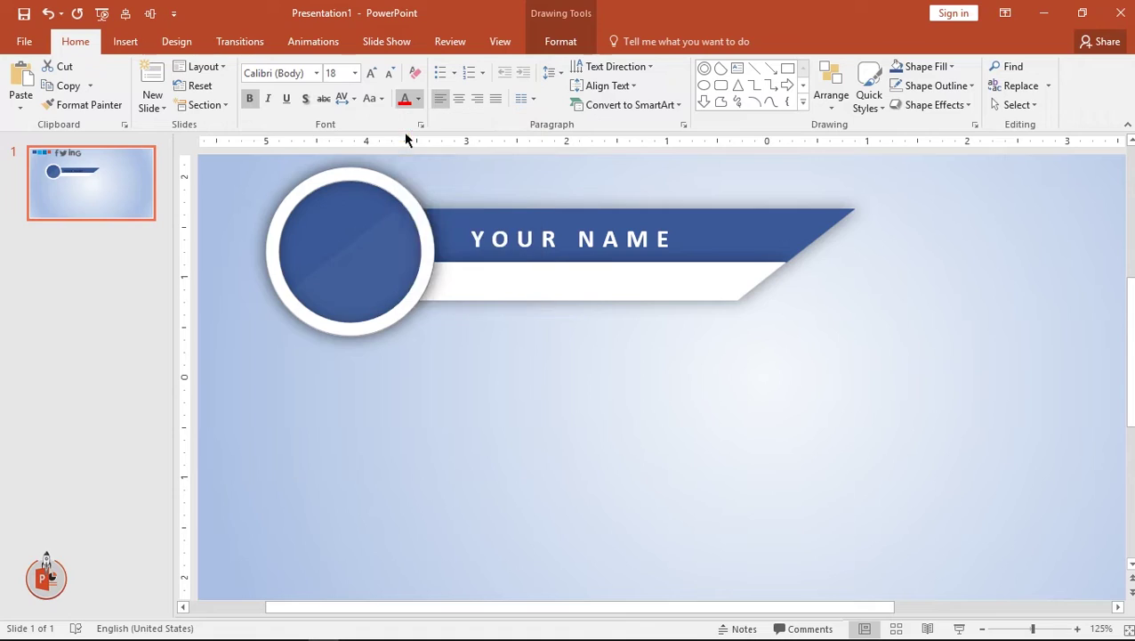
pyautogui.click(460, 99)
pyautogui.moveTo(553, 220); pyautogui.dragTo(549, 218)
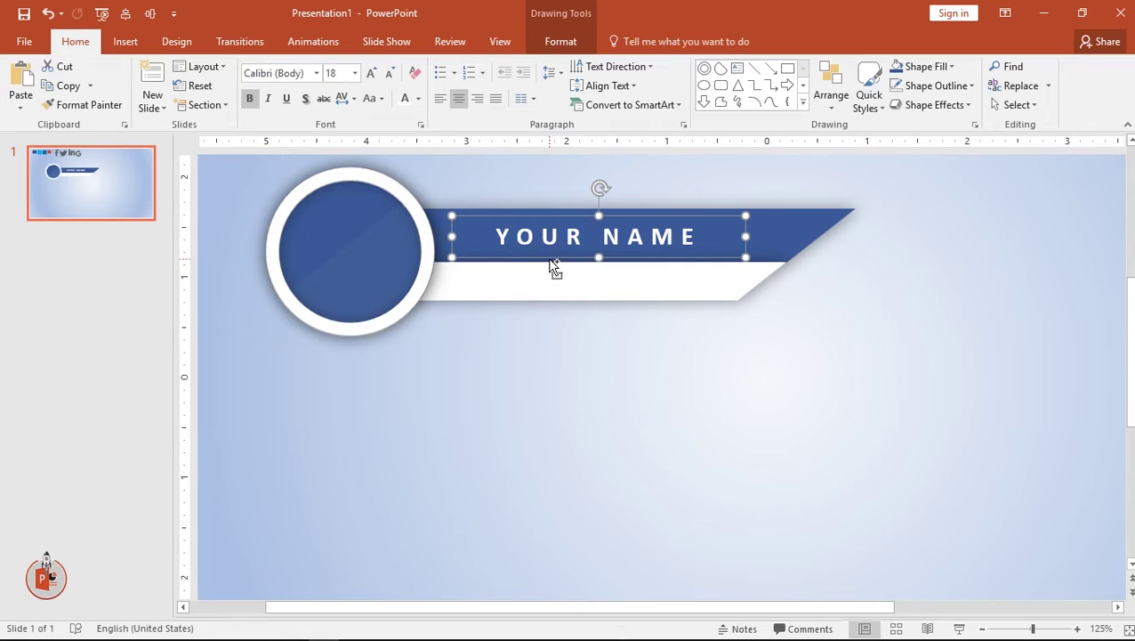
# Copy the name box onto the white band and make its text dark blue
pyautogui.moveTo(552, 265)
pyautogui.mouseDown()
pyautogui.moveTo(539, 312)
pyautogui.moveTo(575, 307)
pyautogui.mouseUp()
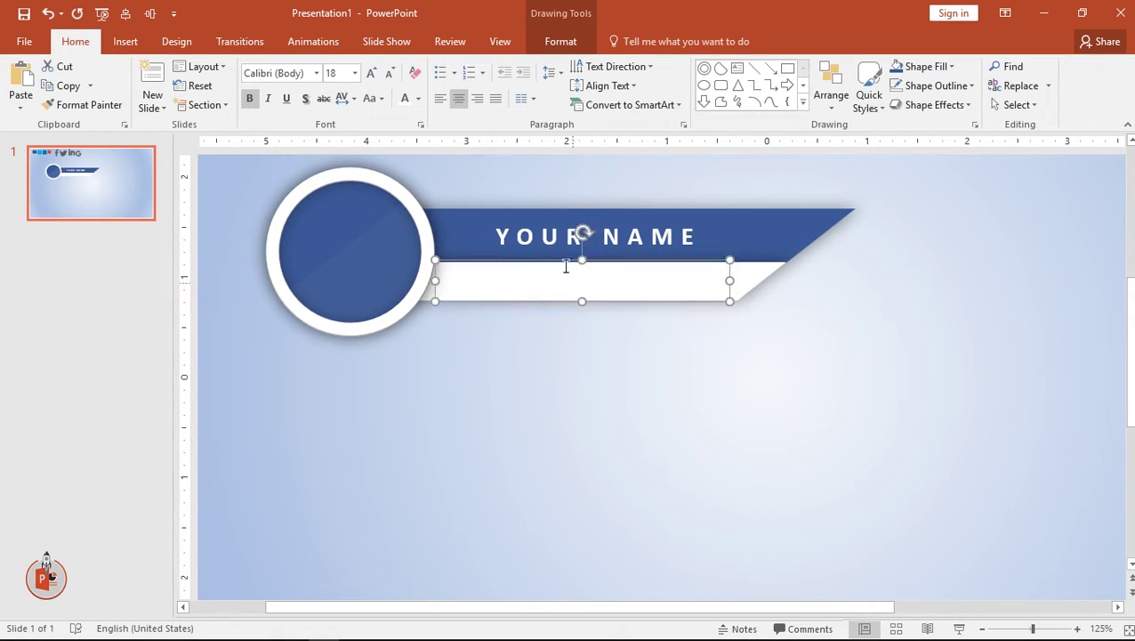
pyautogui.moveTo(566, 260); pyautogui.dragTo(566, 264)
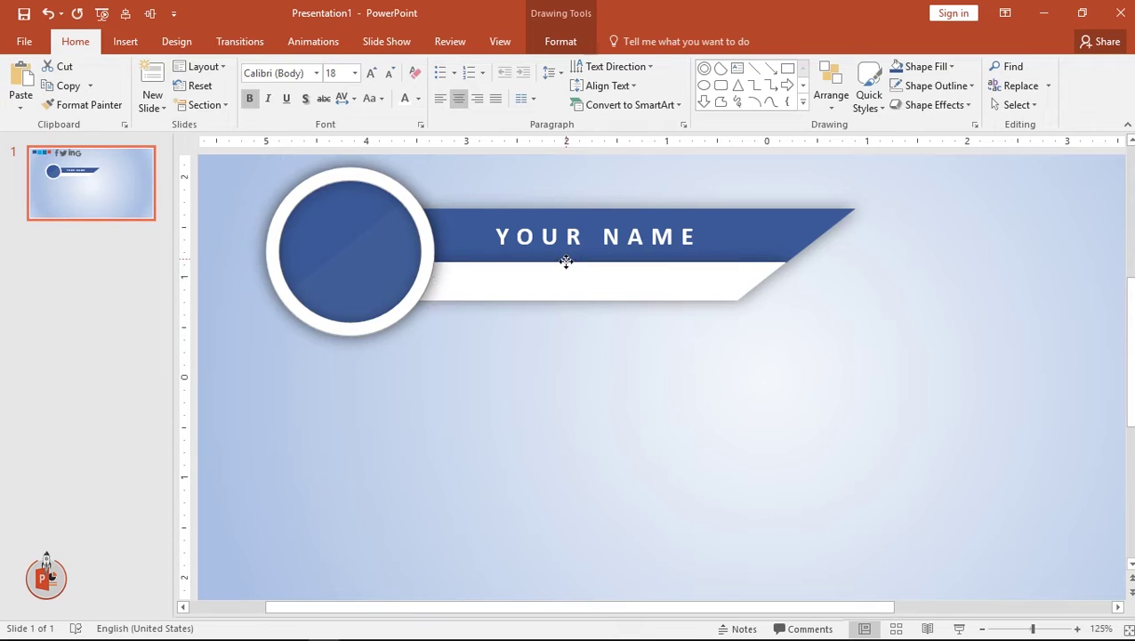
pyautogui.click(418, 103)
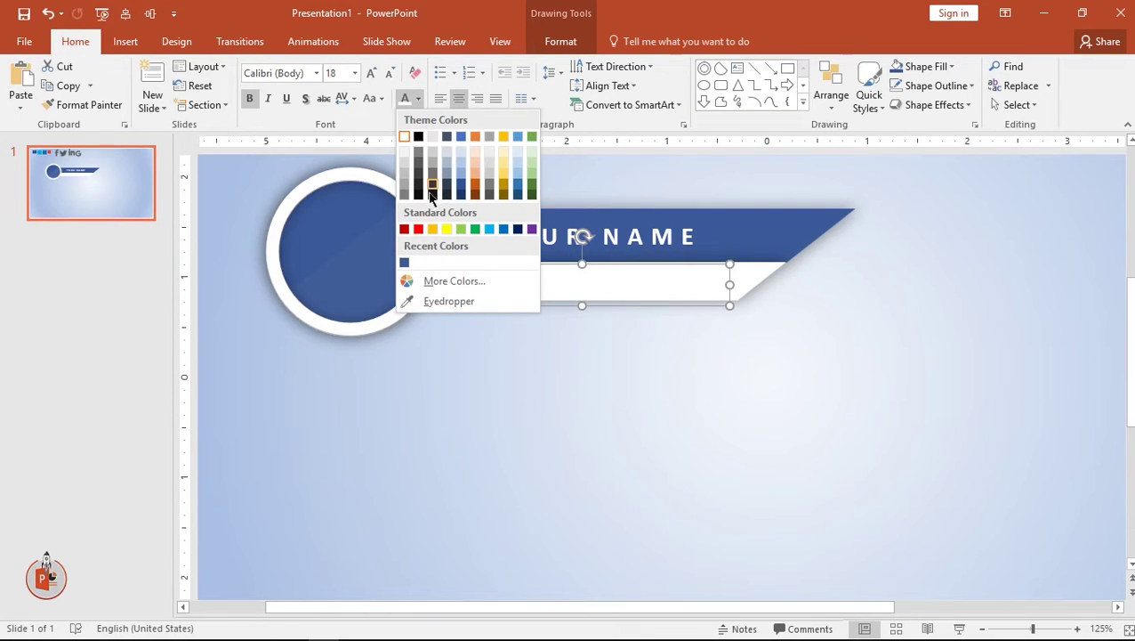
pyautogui.click(403, 264)
pyautogui.moveTo(480, 285); pyautogui.dragTo(687, 296)
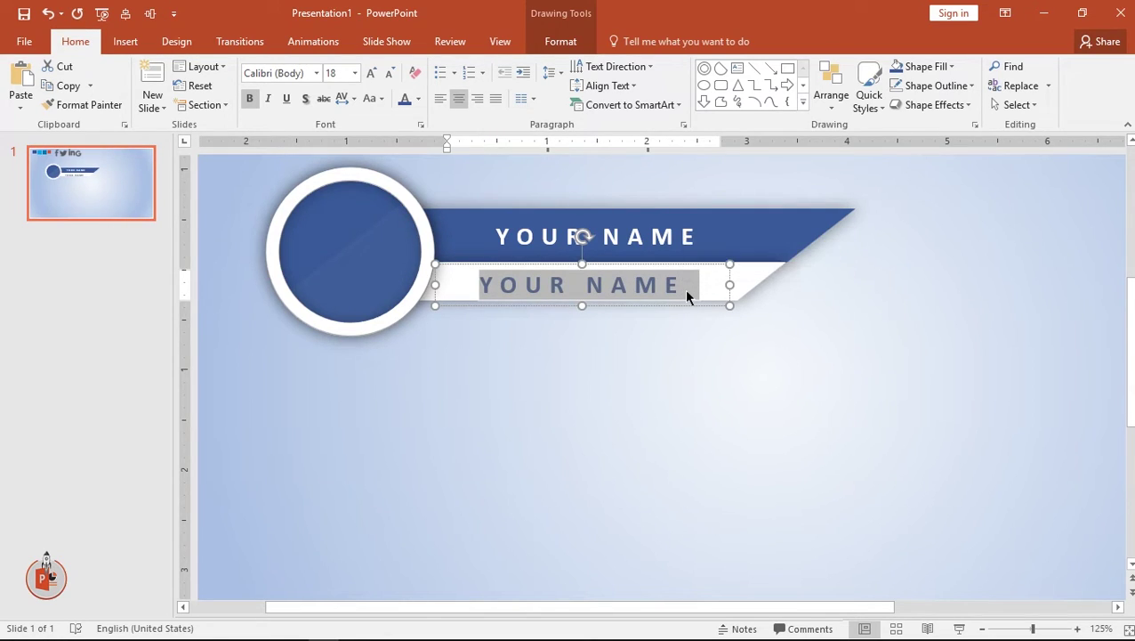
pyautogui.write('@')
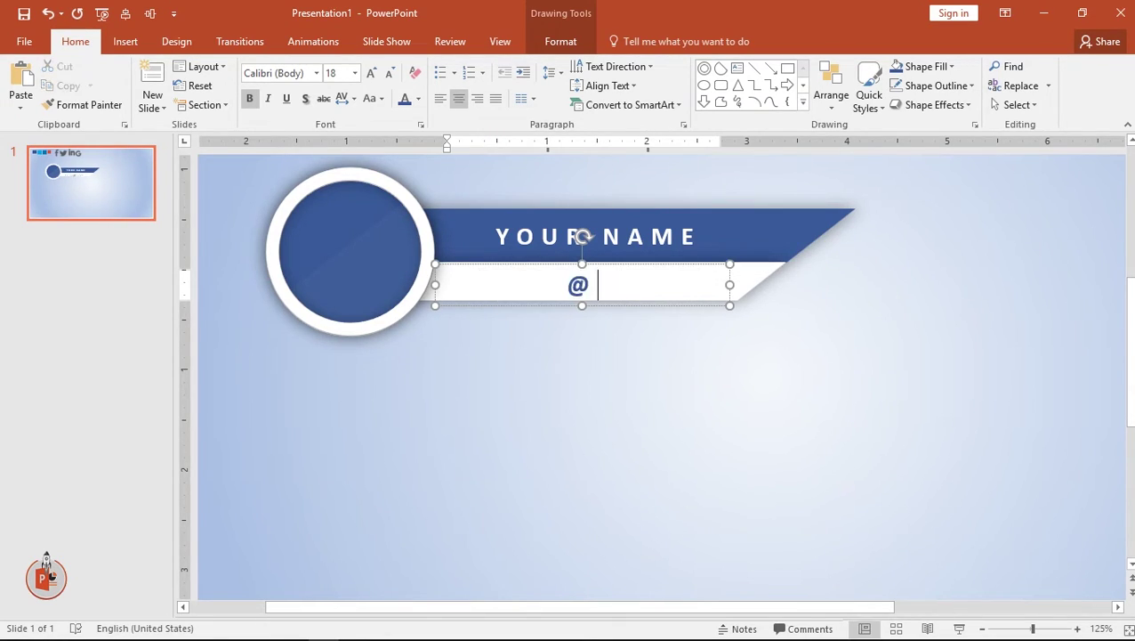
pyautogui.write('username')
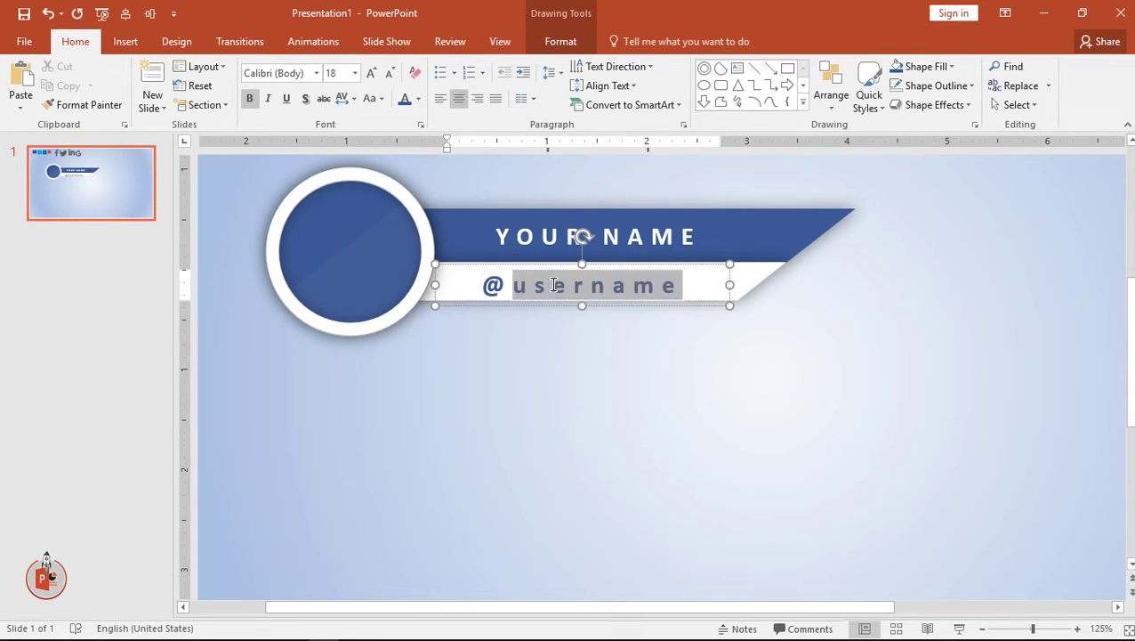
pyautogui.moveTo(681, 285); pyautogui.dragTo(482, 285)
pyautogui.click(349, 99)
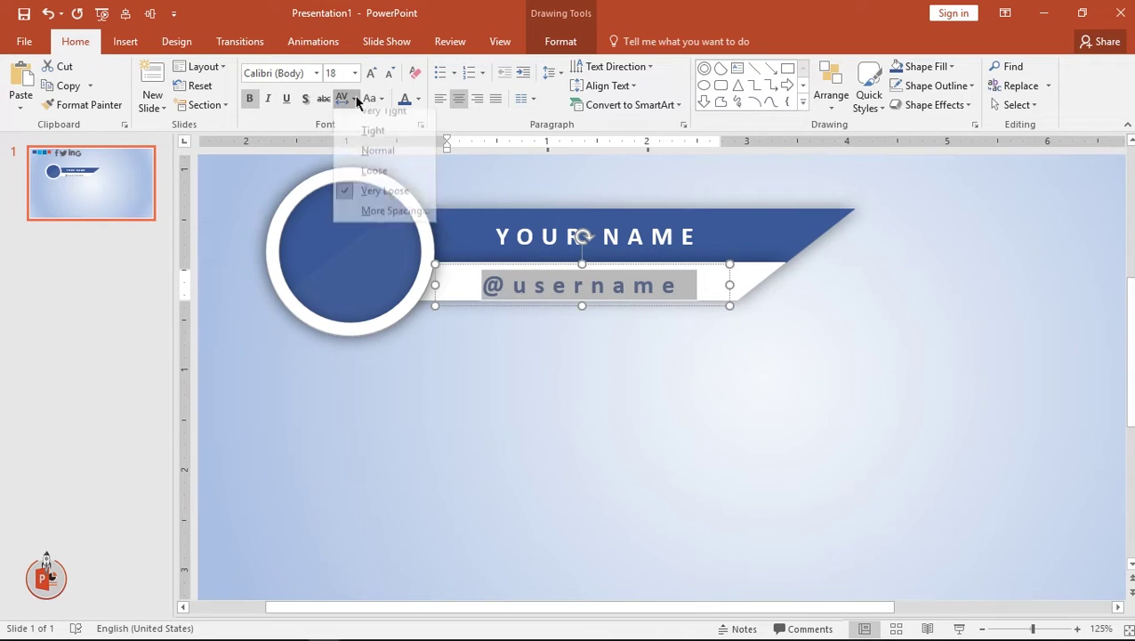
pyautogui.click(366, 164)
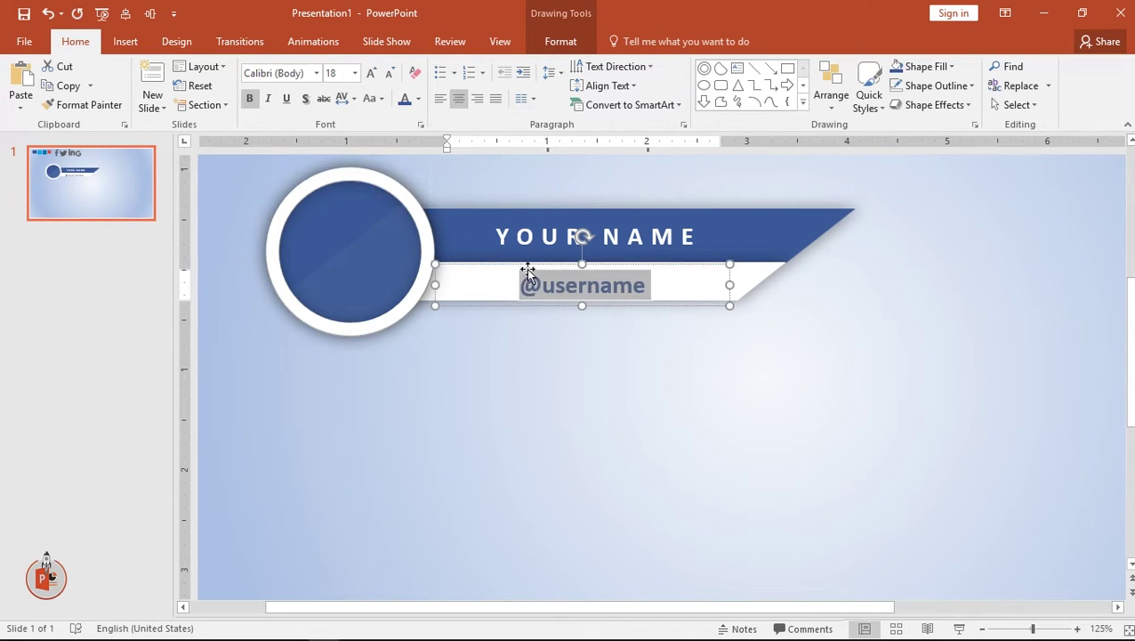
pyautogui.moveTo(561, 267); pyautogui.dragTo(554, 260)
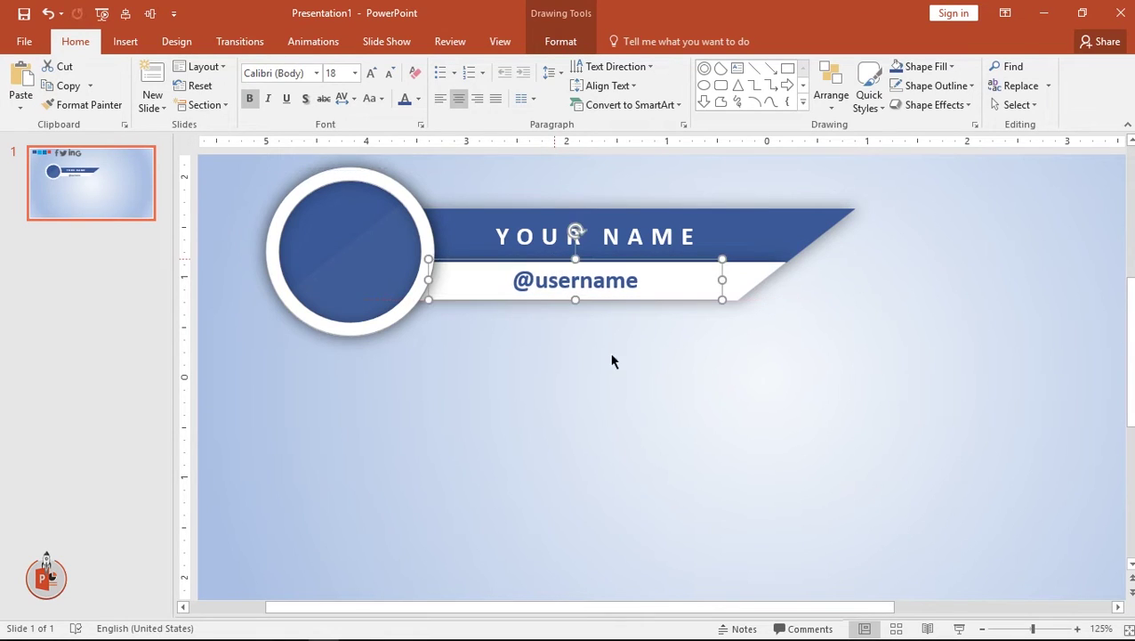
pyautogui.click(654, 396)
# Recolour the four social media icons white
pyautogui.keyDown('ctrl'); pyautogui.scroll(-3, 637, 382); pyautogui.keyUp('ctrl')
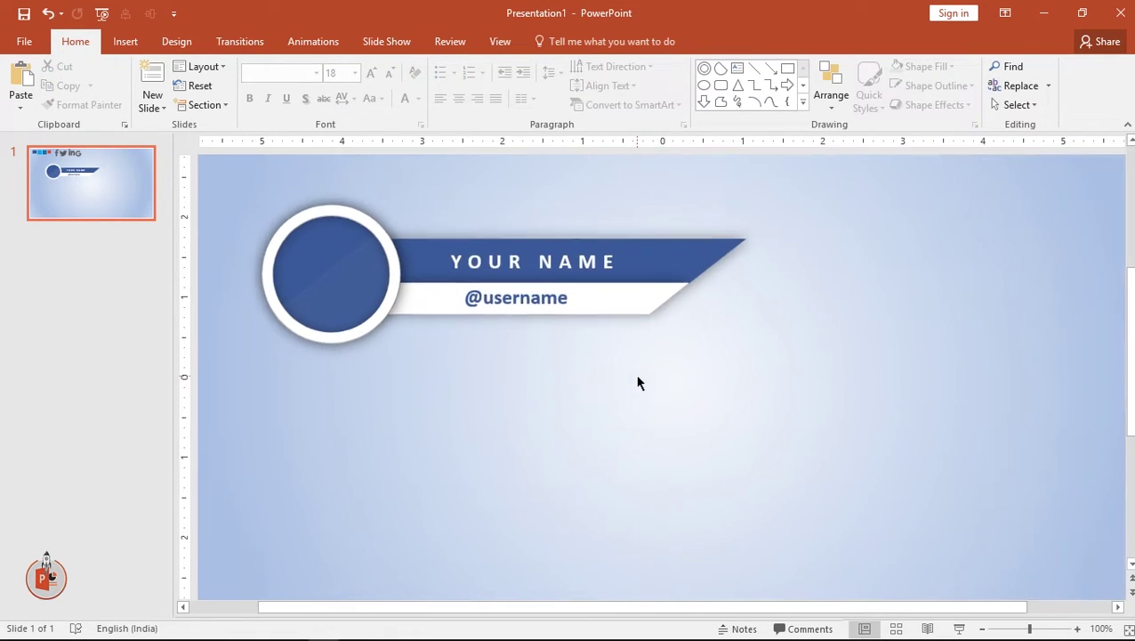
pyautogui.keyDown('ctrl'); pyautogui.scroll(-2, 637, 383); pyautogui.keyUp('ctrl')
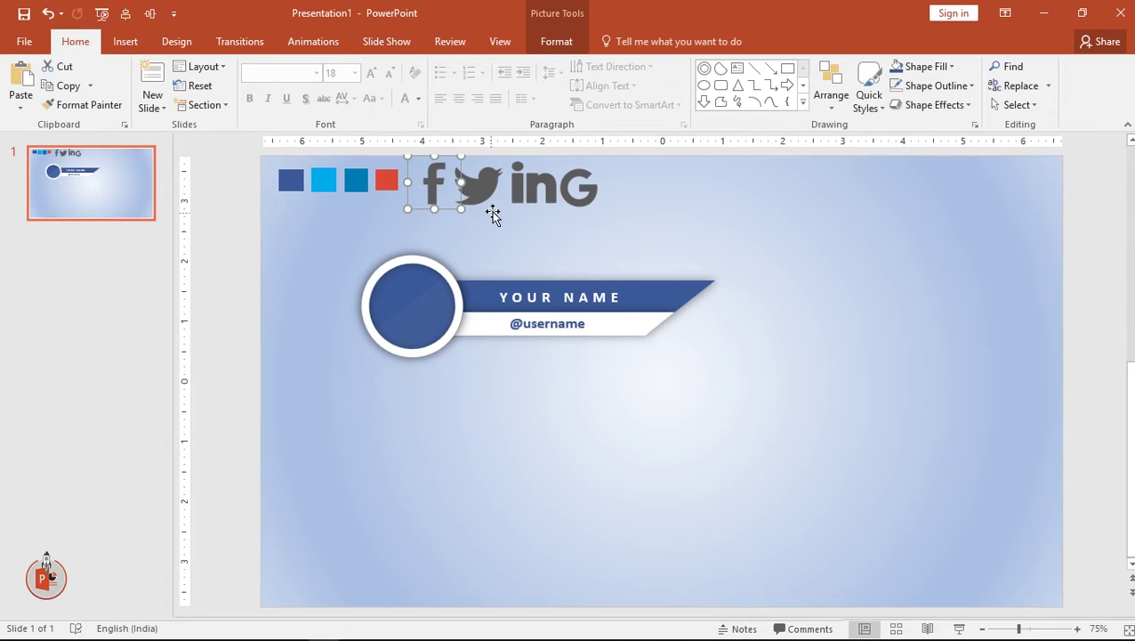
pyautogui.keyDown('shift'); pyautogui.click(485, 190); pyautogui.keyUp('shift')
pyautogui.keyDown('shift'); pyautogui.click(526, 182); pyautogui.keyUp('shift')
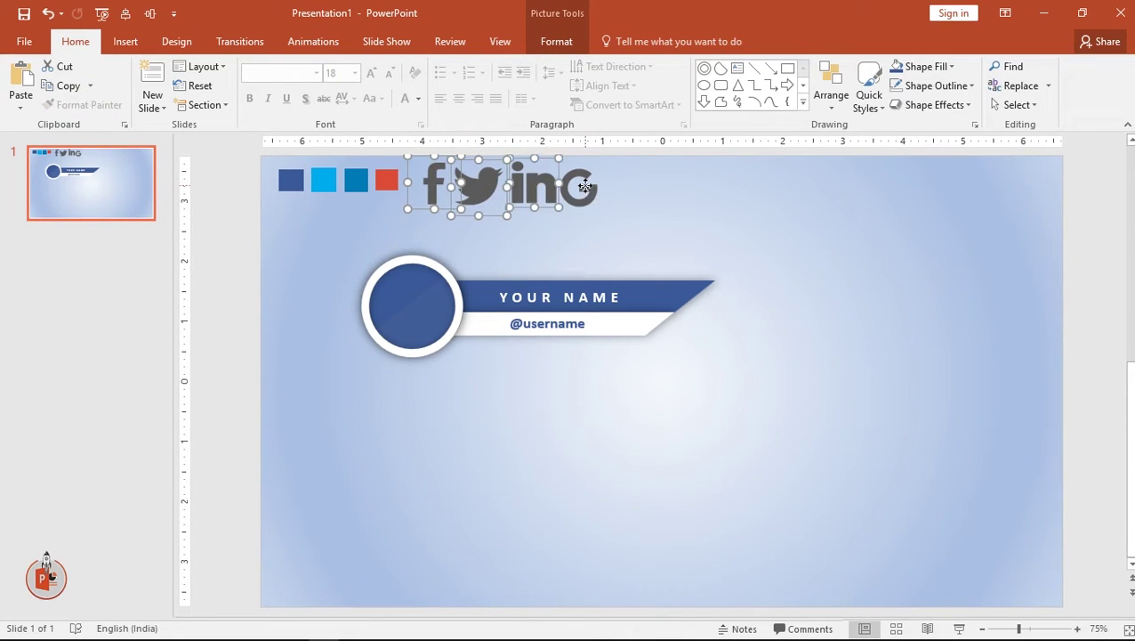
pyautogui.keyDown('shift'); pyautogui.click(577, 187); pyautogui.keyUp('shift')
pyautogui.click(539, 41)
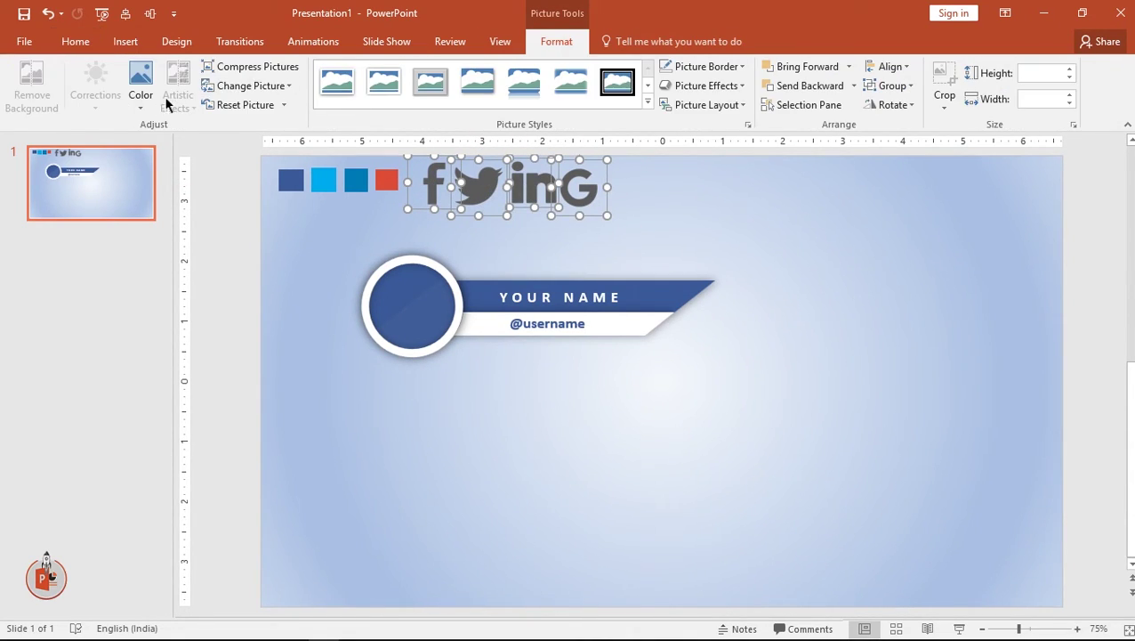
pyautogui.click(143, 98)
pyautogui.click(405, 170)
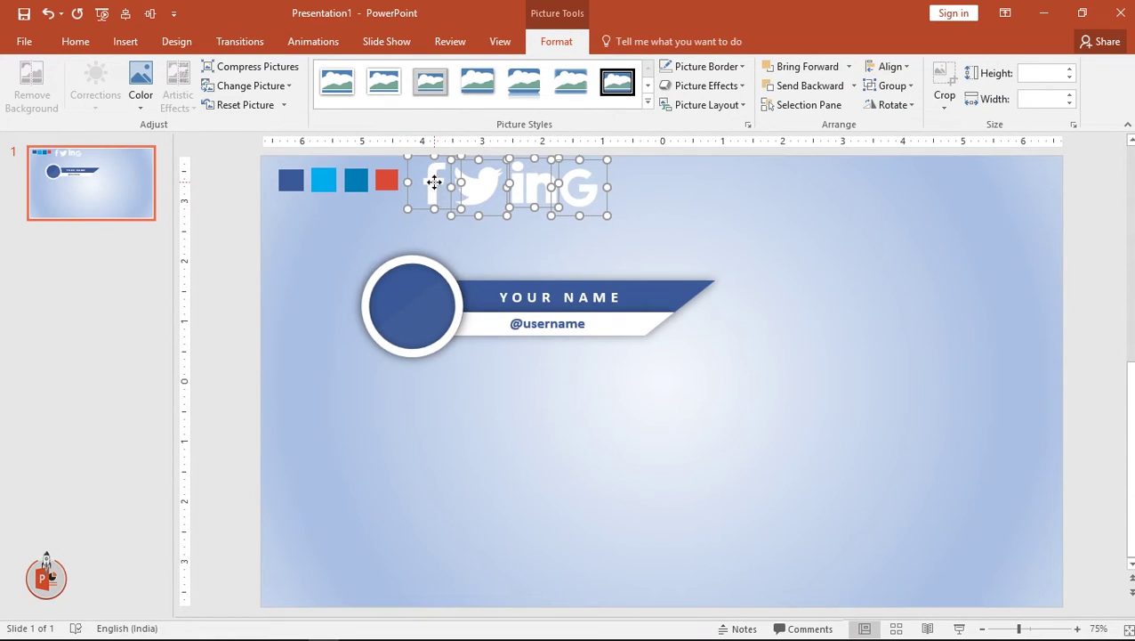
# Bring the icons to front and centre the Facebook f on the blue circle
pyautogui.rightClick(434, 182)
pyautogui.click(488, 301)
pyautogui.click(508, 359)
pyautogui.moveTo(433, 183); pyautogui.dragTo(412, 300)
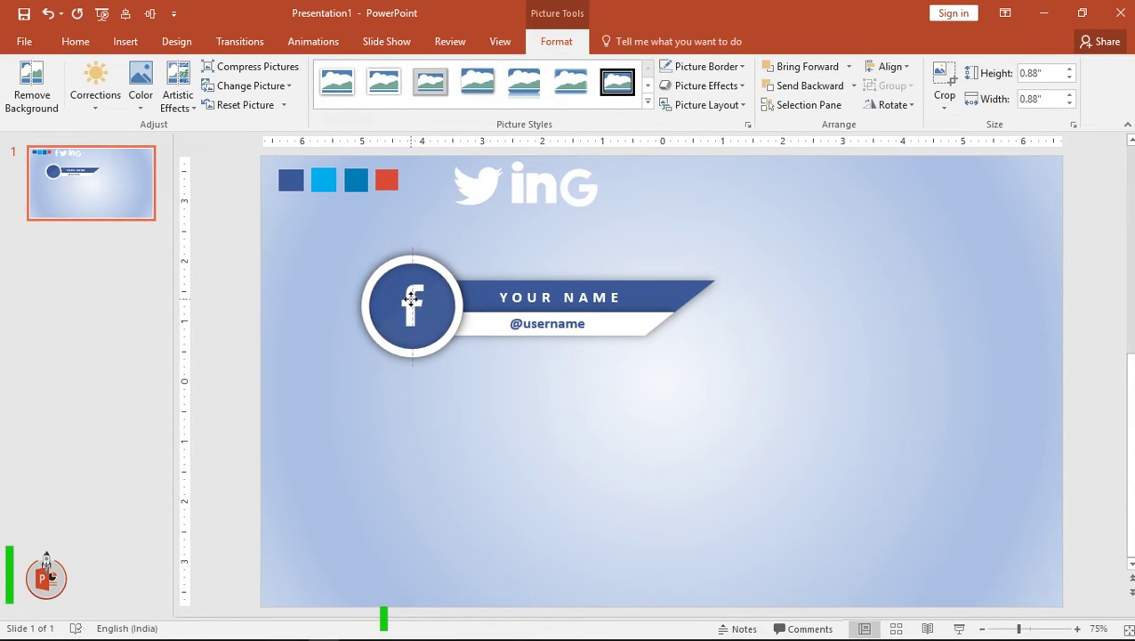
pyautogui.click(618, 378)
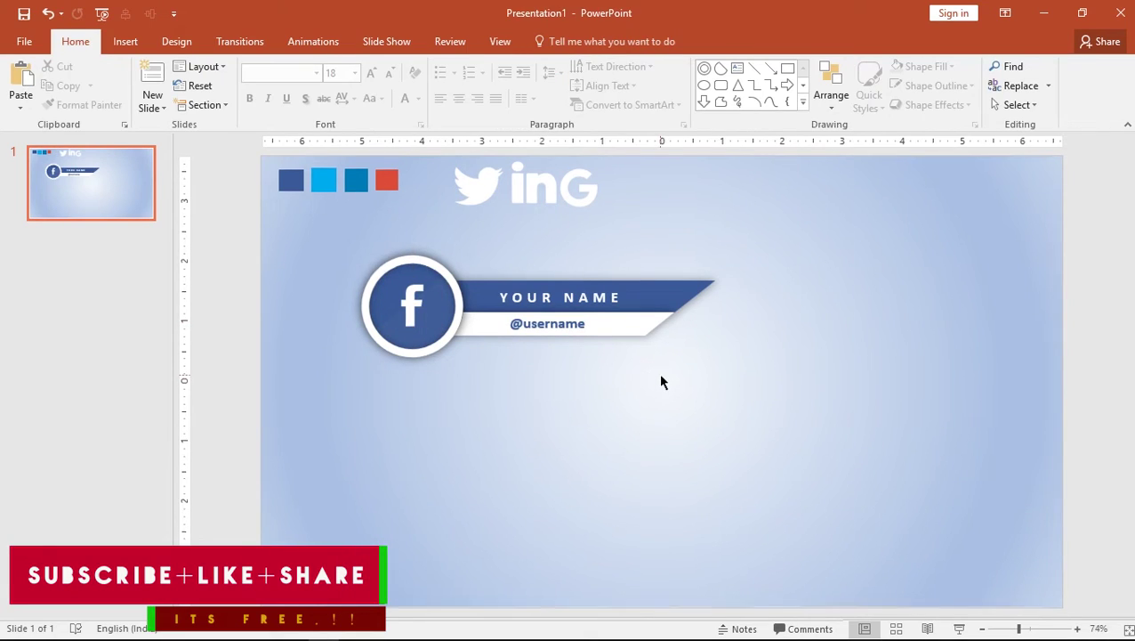
# Duplicate the whole badge directly below the original
pyautogui.moveTo(803, 426); pyautogui.dragTo(237, 212)
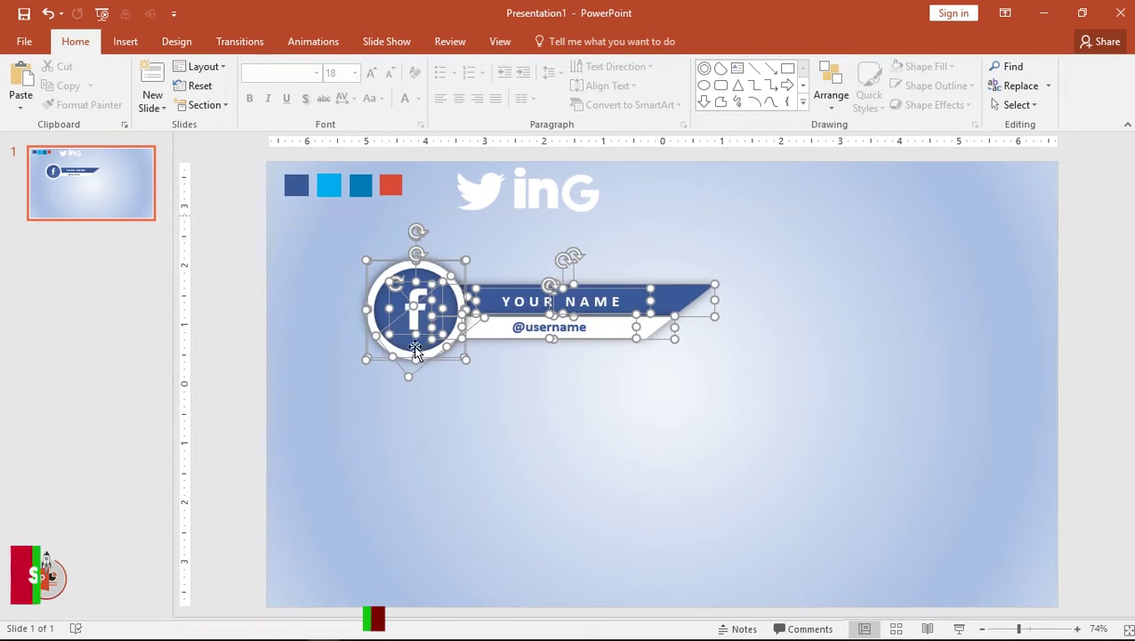
pyautogui.moveTo(415, 349); pyautogui.dragTo(428, 411)
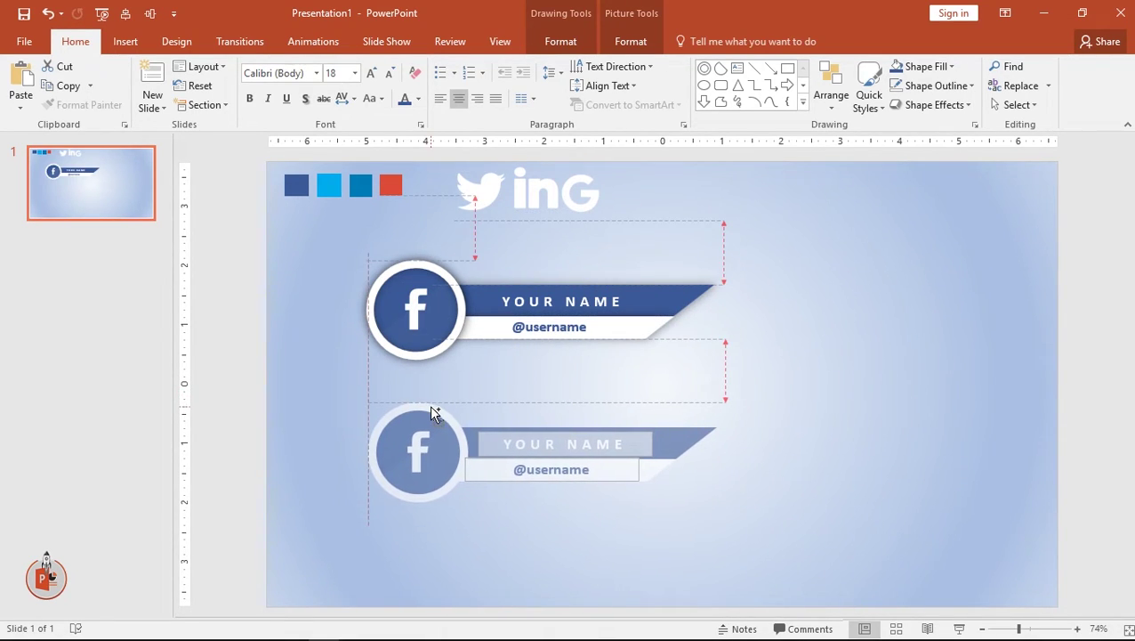
pyautogui.moveTo(428, 407); pyautogui.dragTo(430, 405)
# Copy both badges to the right into a two-by-two grid, then shift all four left
pyautogui.moveTo(806, 548); pyautogui.dragTo(265, 222)
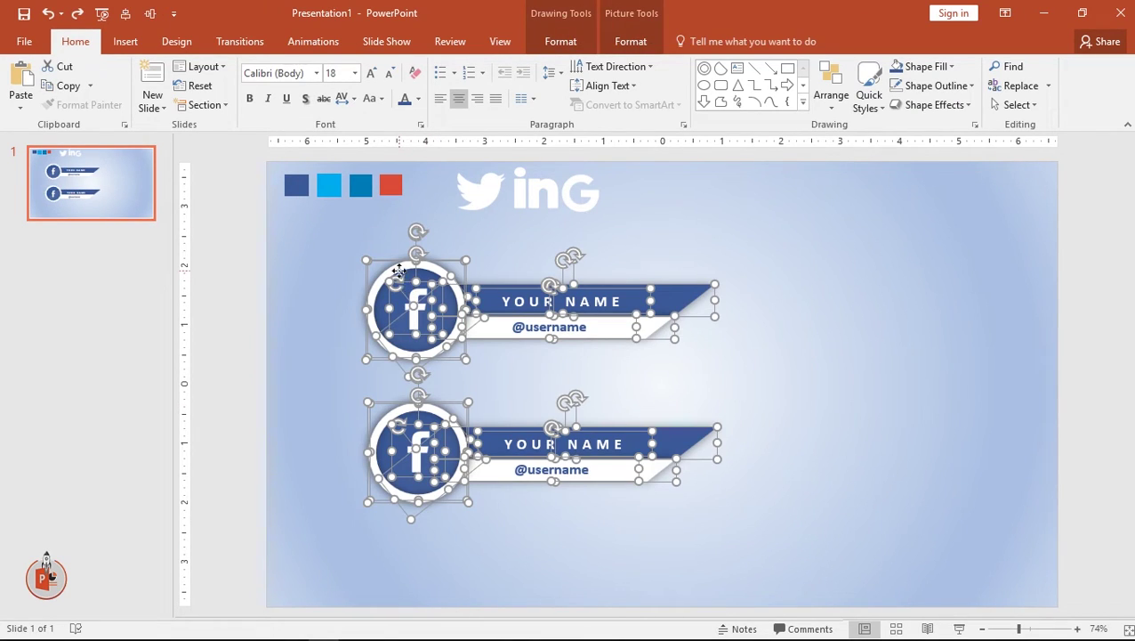
pyautogui.moveTo(397, 272); pyautogui.dragTo(758, 285)
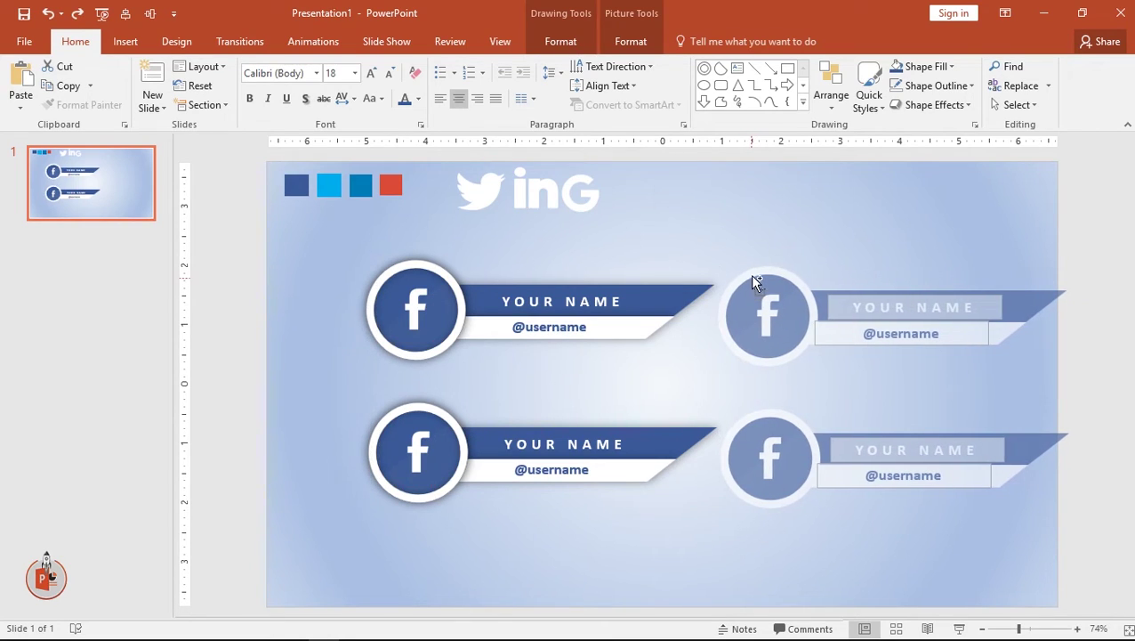
pyautogui.moveTo(758, 285); pyautogui.dragTo(753, 282)
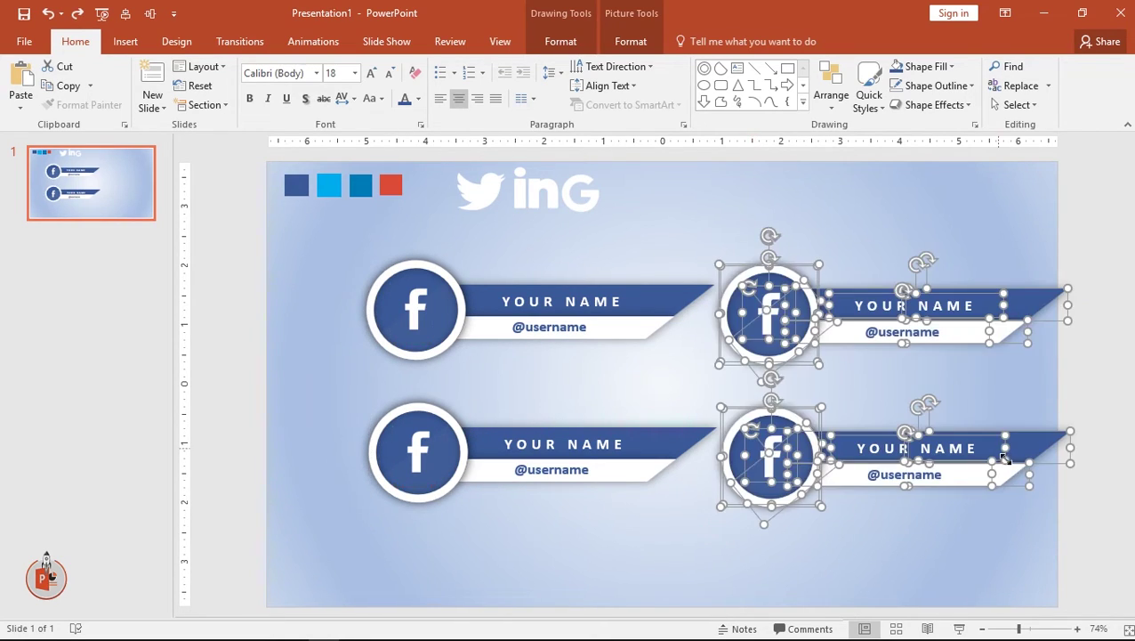
pyautogui.click(1103, 543)
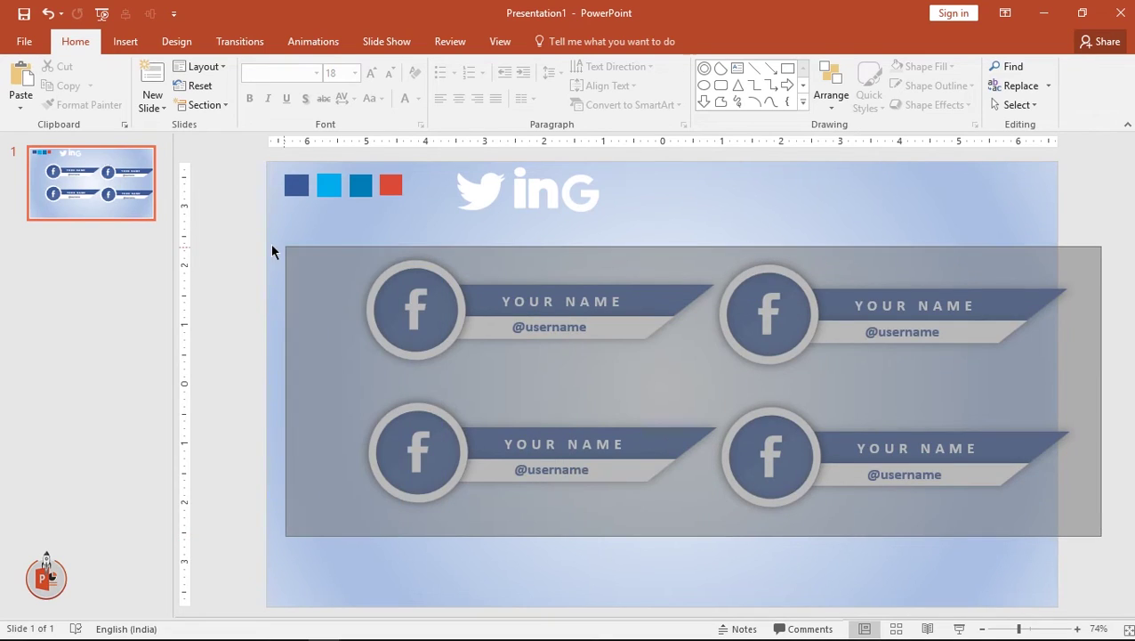
pyautogui.moveTo(1103, 543); pyautogui.dragTo(271, 243)
pyautogui.moveTo(398, 272); pyautogui.dragTo(355, 265)
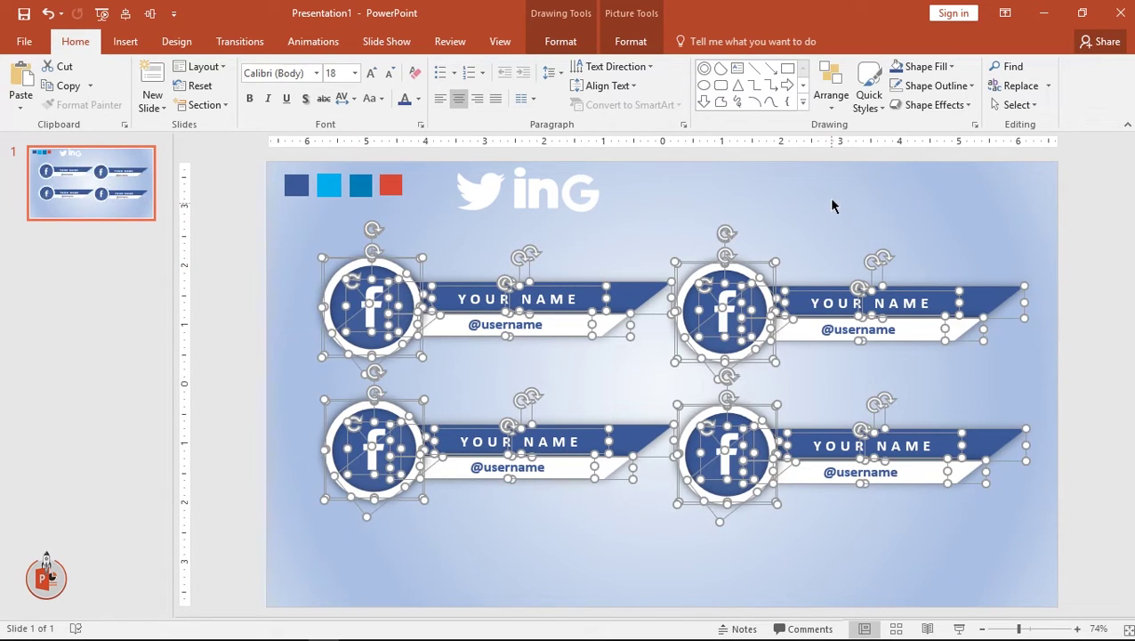
pyautogui.click(577, 252)
# Fill the bottom-left badge's circle and name banner with the swatch's light blue
pyautogui.click(364, 412)
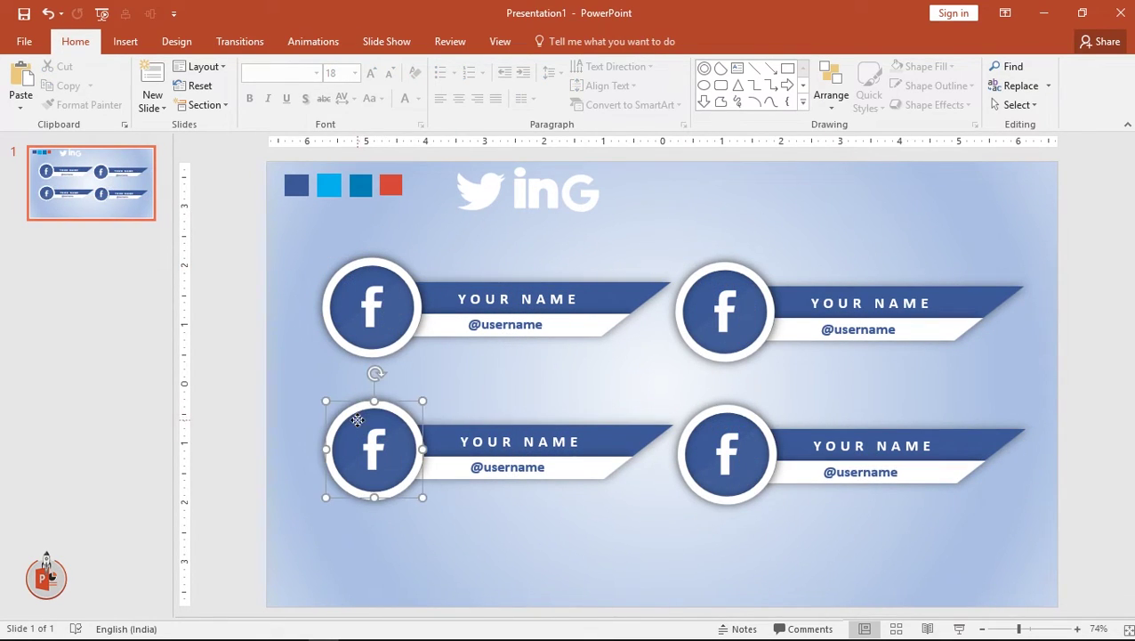
pyautogui.click(350, 431)
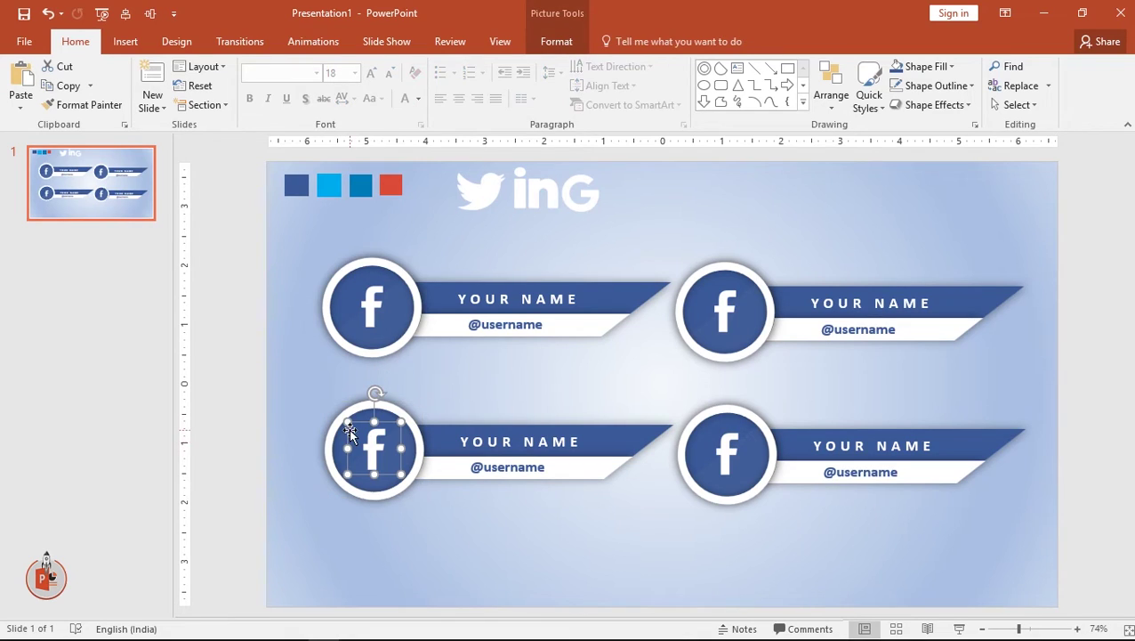
pyautogui.click(335, 445)
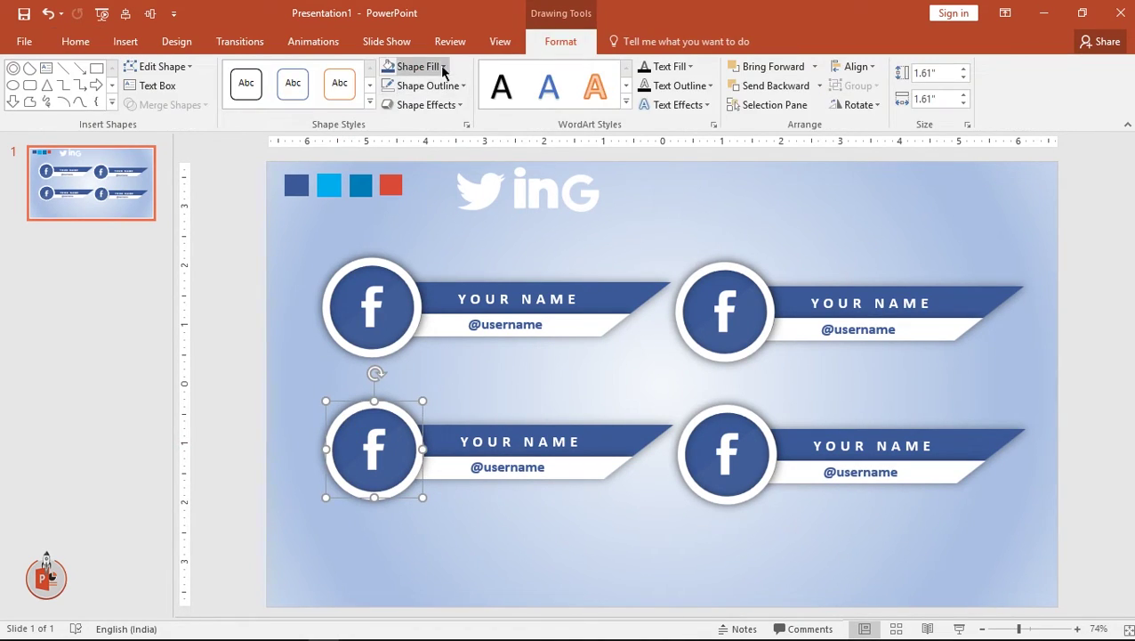
pyautogui.click(435, 68)
pyautogui.click(418, 289)
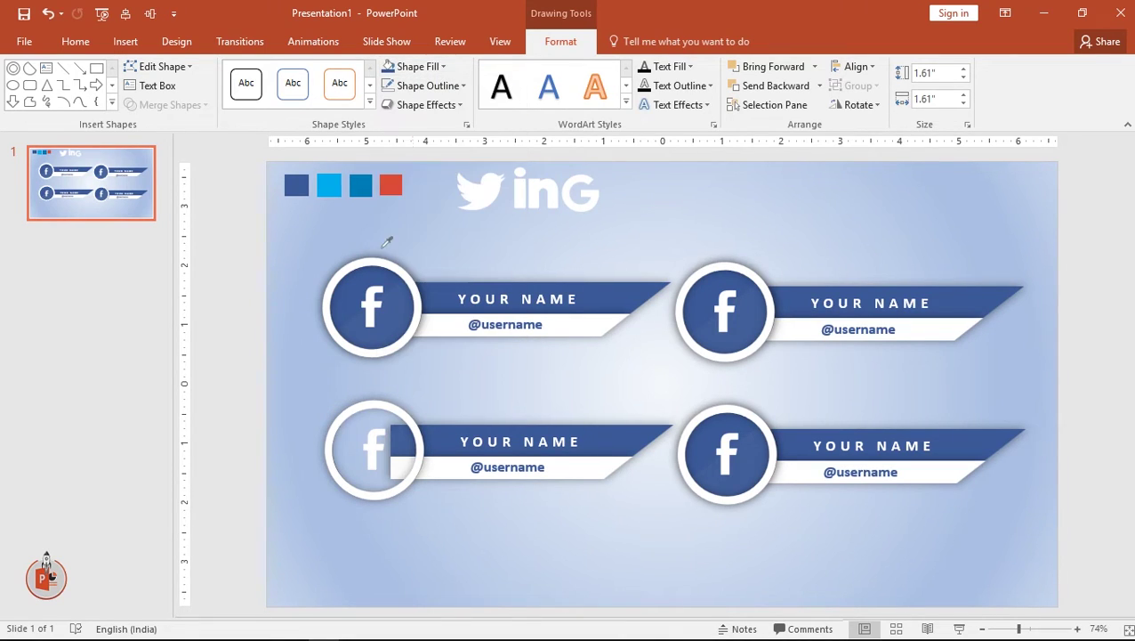
pyautogui.click(329, 189)
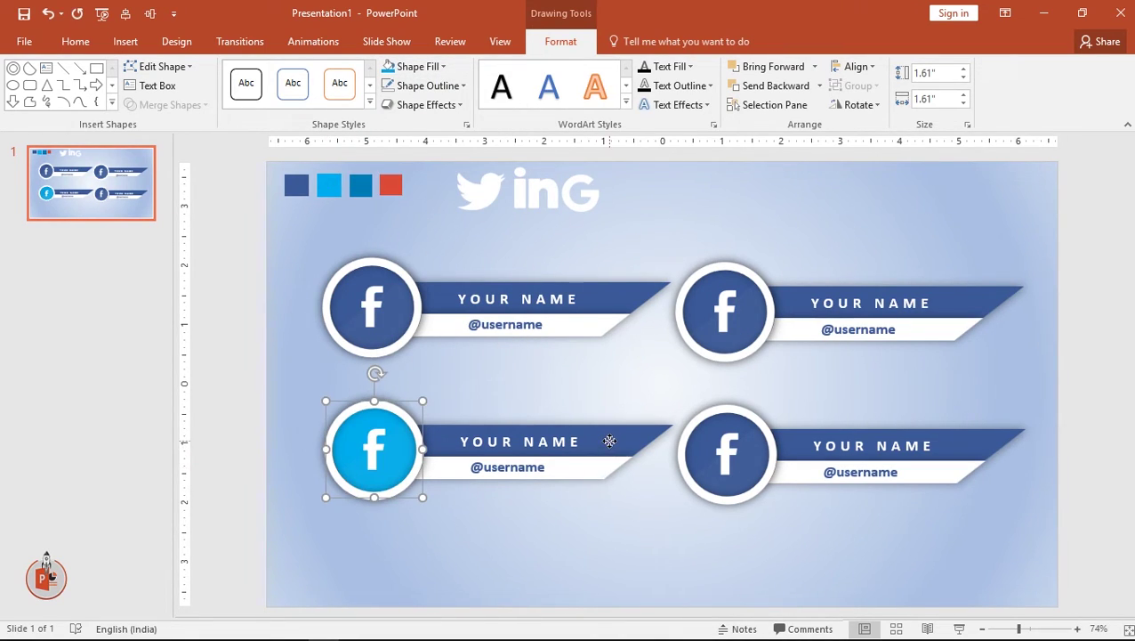
pyautogui.click(607, 443)
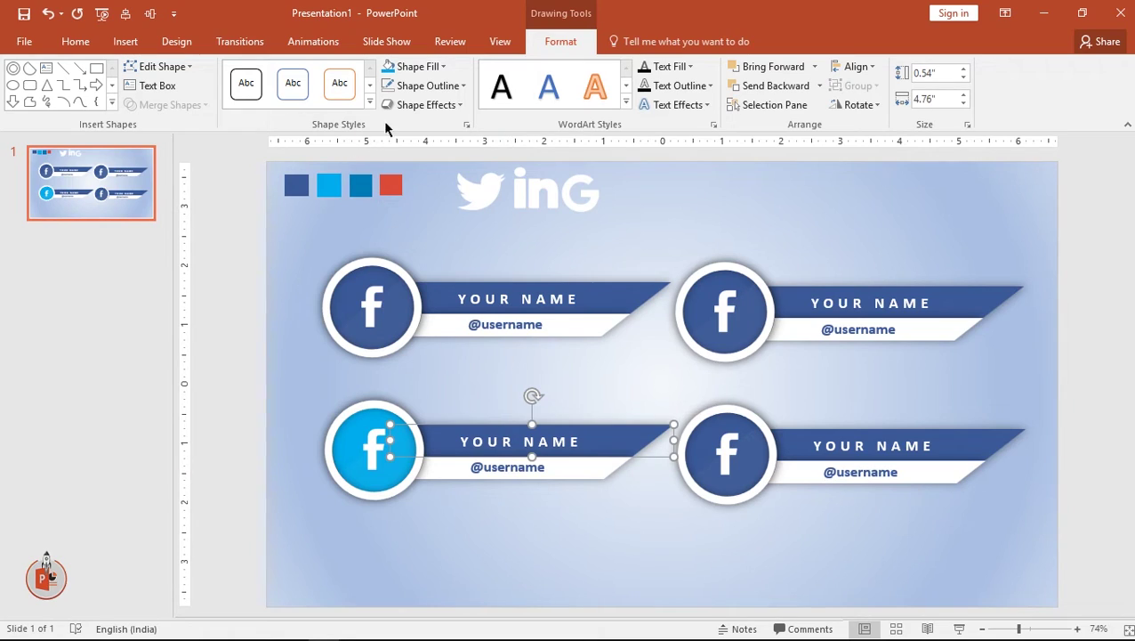
pyautogui.click(389, 67)
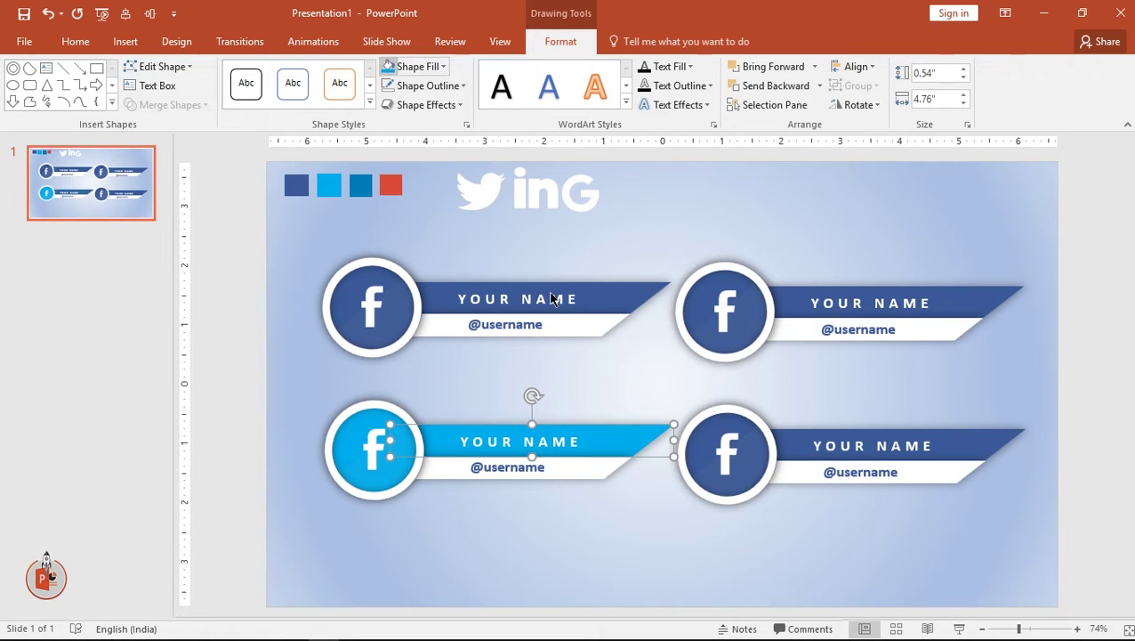
pyautogui.click(539, 466)
pyautogui.moveTo(545, 466); pyautogui.dragTo(472, 457)
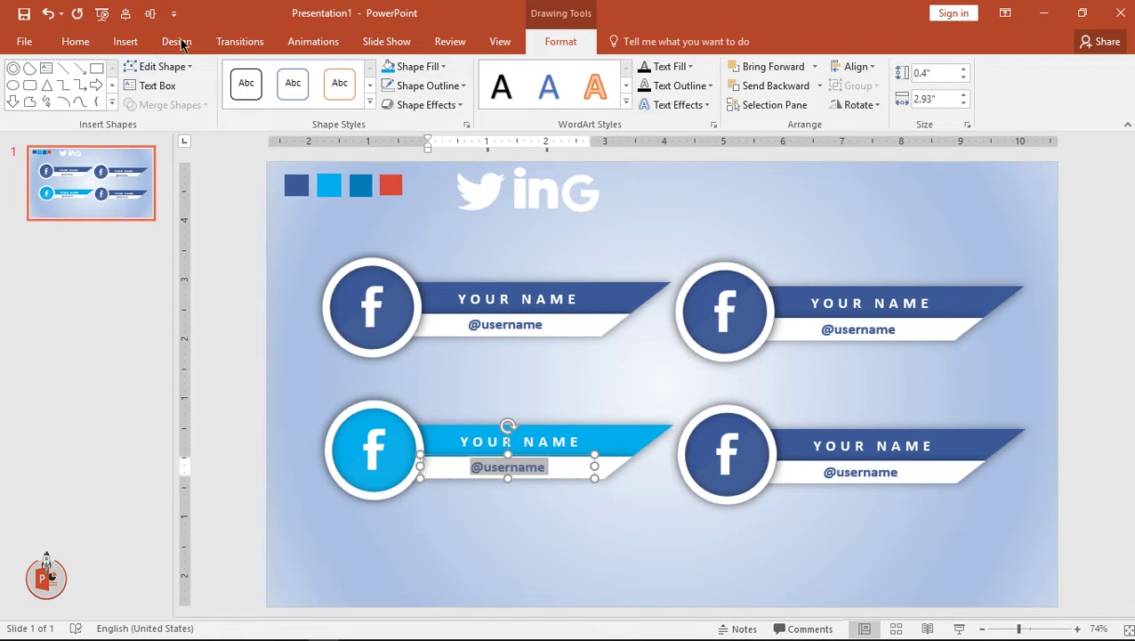
pyautogui.click(75, 42)
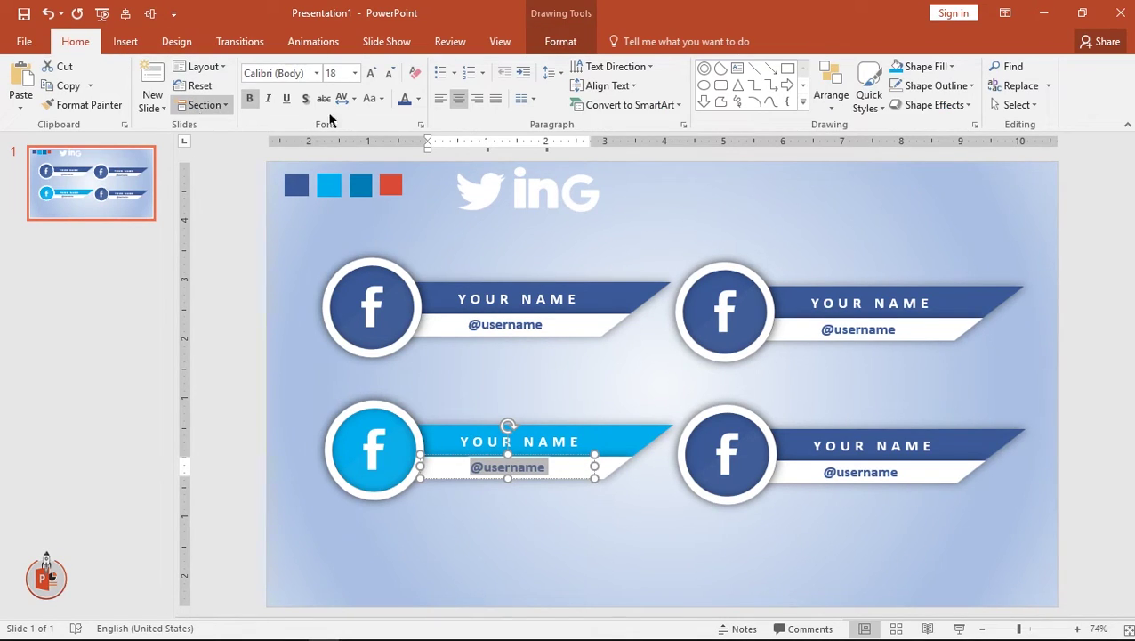
pyautogui.click(417, 99)
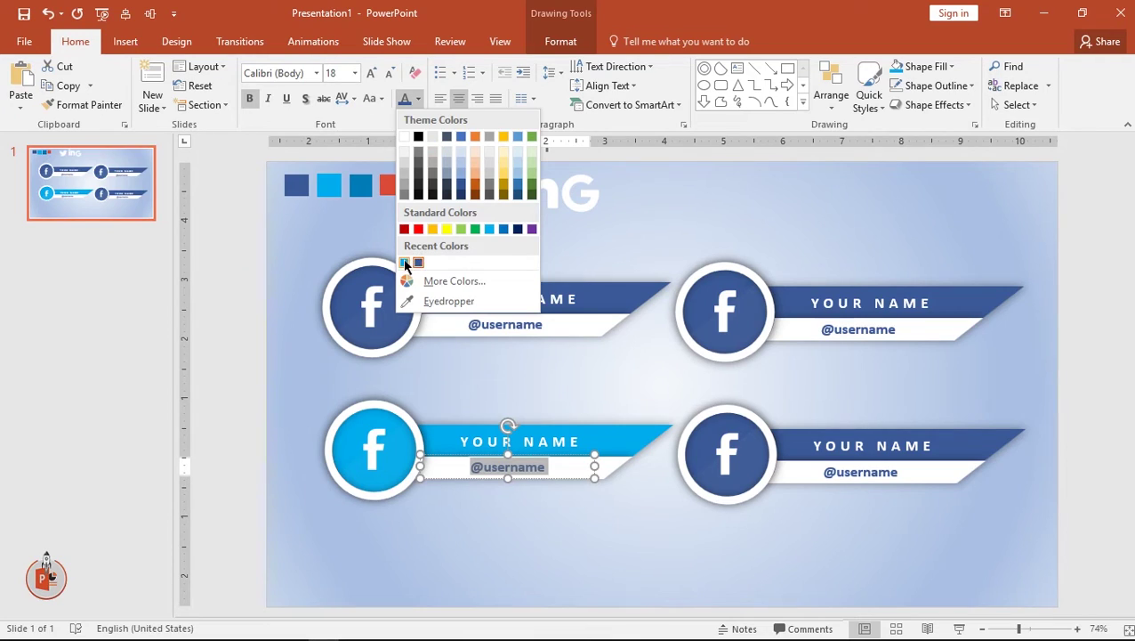
pyautogui.click(405, 263)
pyautogui.click(495, 528)
# Delete the Facebook f and place the Twitter bird, brought to front, in the light-blue circle
pyautogui.click(375, 450)
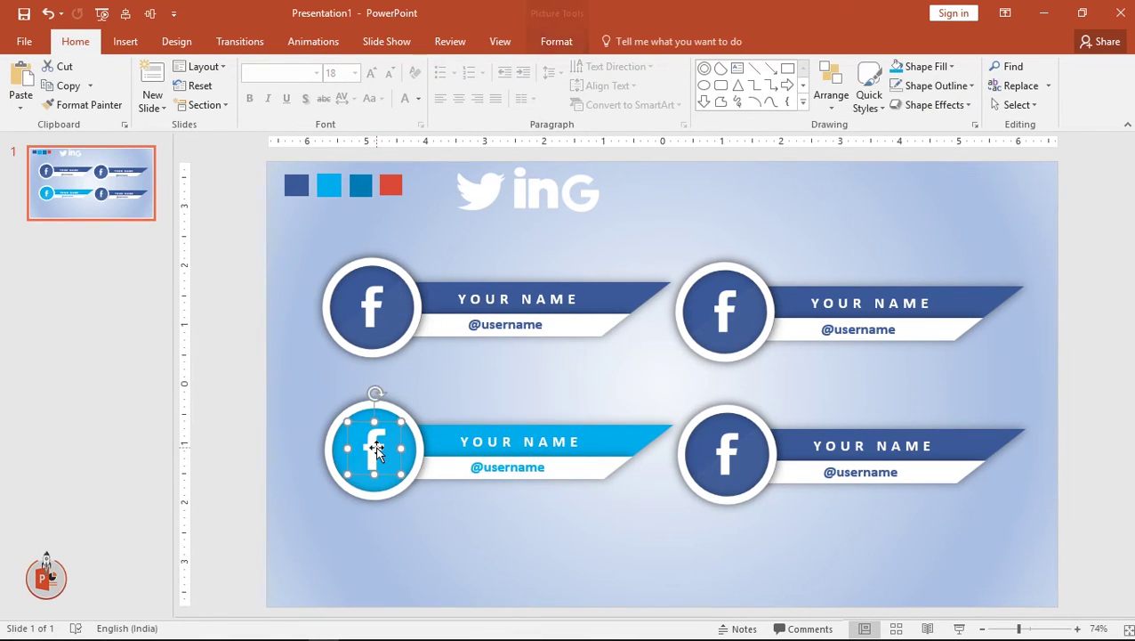
pyautogui.press('Delete')
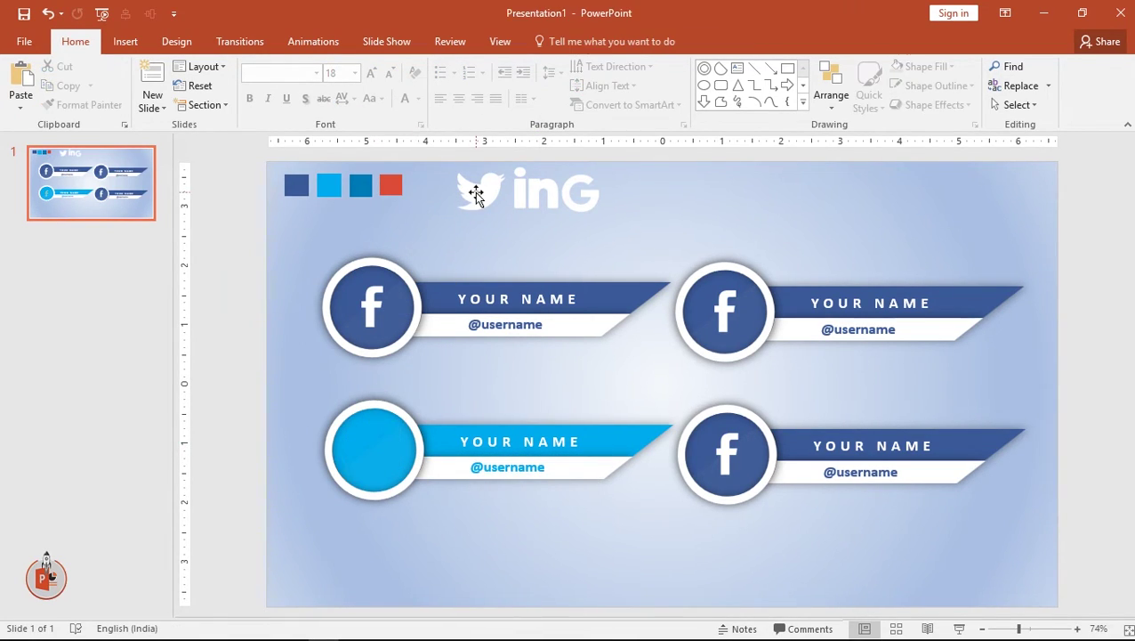
pyautogui.moveTo(472, 187)
pyautogui.mouseDown()
pyautogui.moveTo(382, 392)
pyautogui.moveTo(398, 368)
pyautogui.mouseUp()
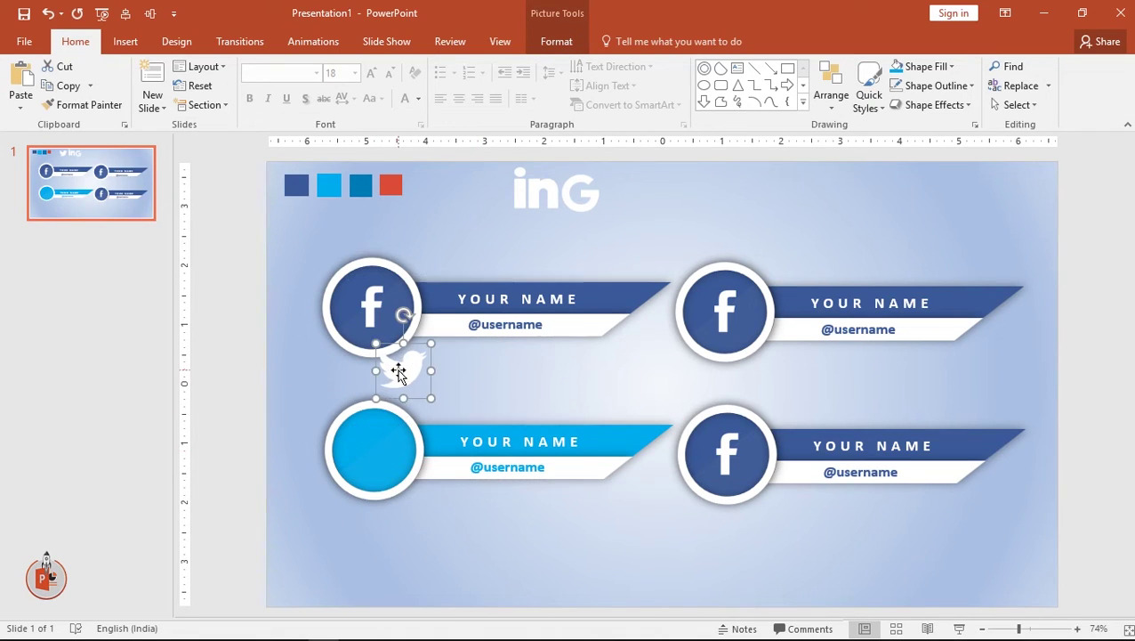
pyautogui.rightClick(406, 365)
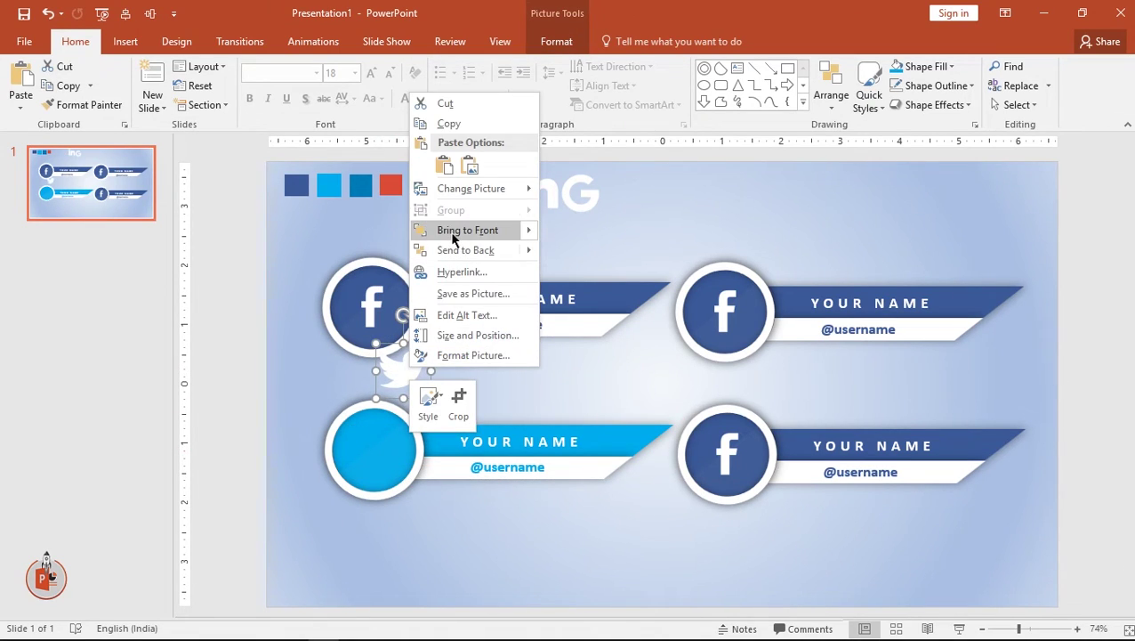
pyautogui.click(459, 231)
pyautogui.moveTo(408, 365); pyautogui.dragTo(384, 448)
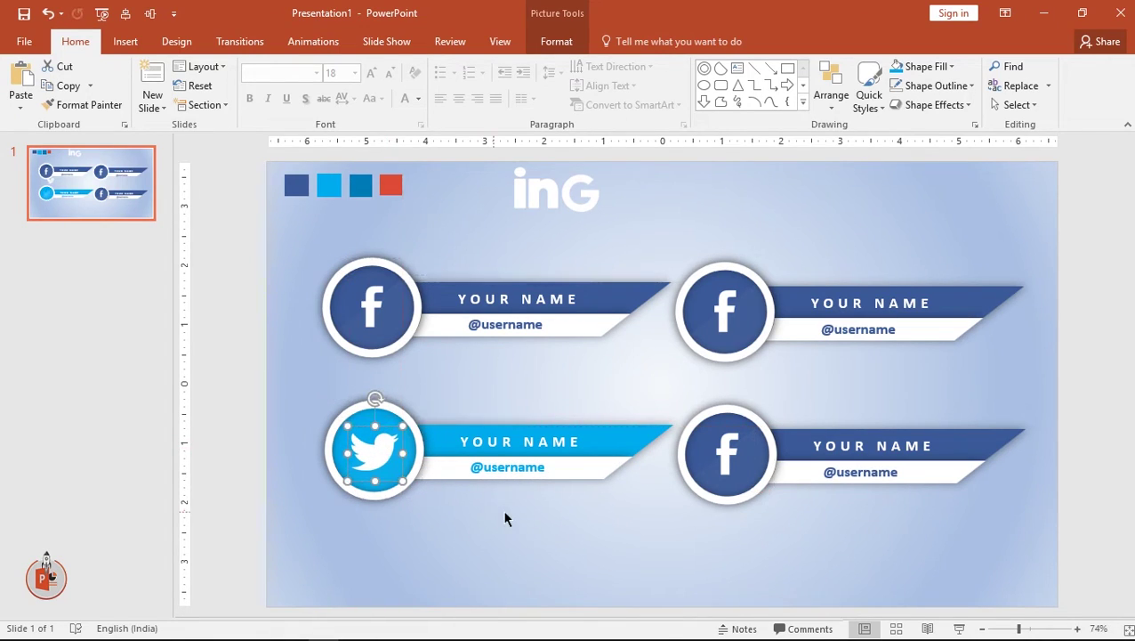
pyautogui.click(500, 388)
pyautogui.click(540, 201)
# Bring the Google G logo to the front
pyautogui.click(588, 197)
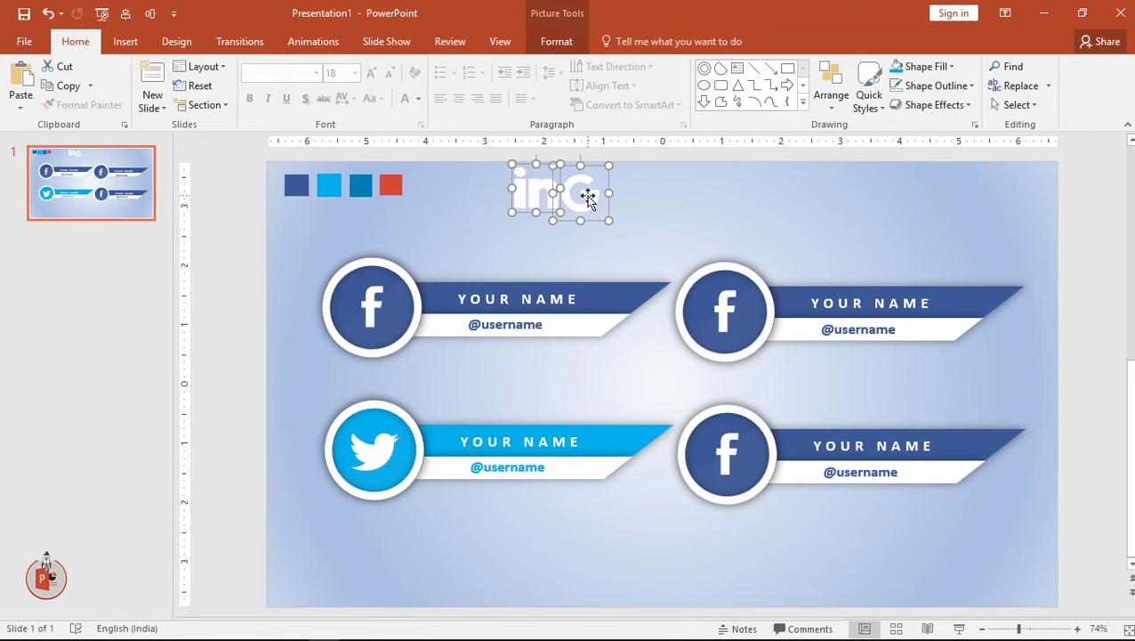
pyautogui.rightClick(588, 198)
pyautogui.click(628, 314)
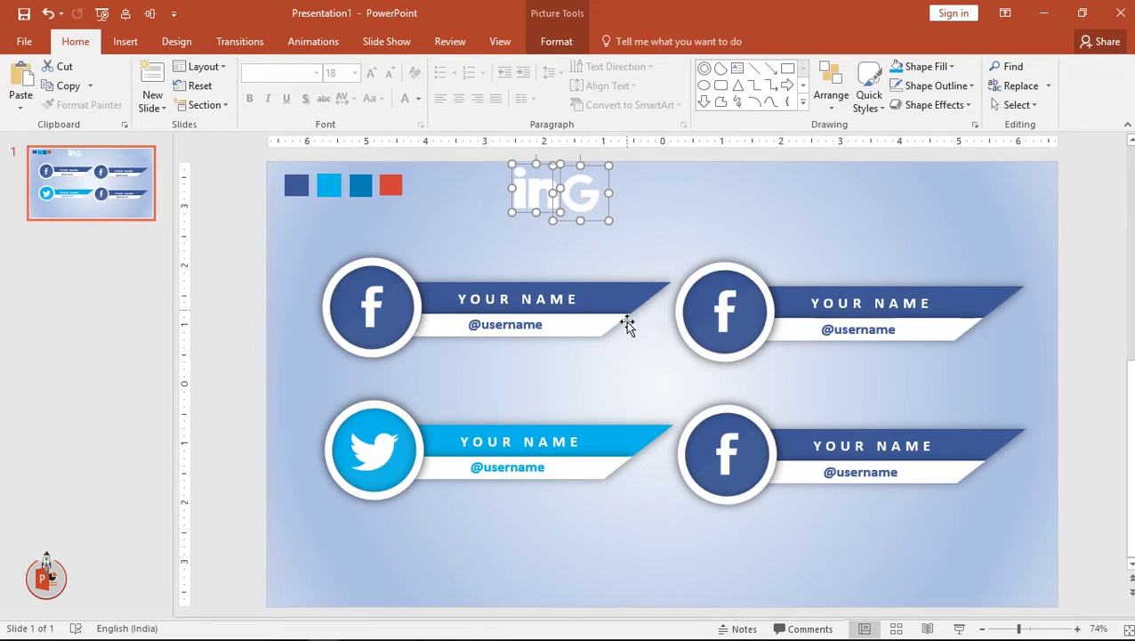
pyautogui.click(631, 506)
# Fill the top-right badge's circle and banner with the teal sample colour using the eyedropper
pyautogui.click(959, 311)
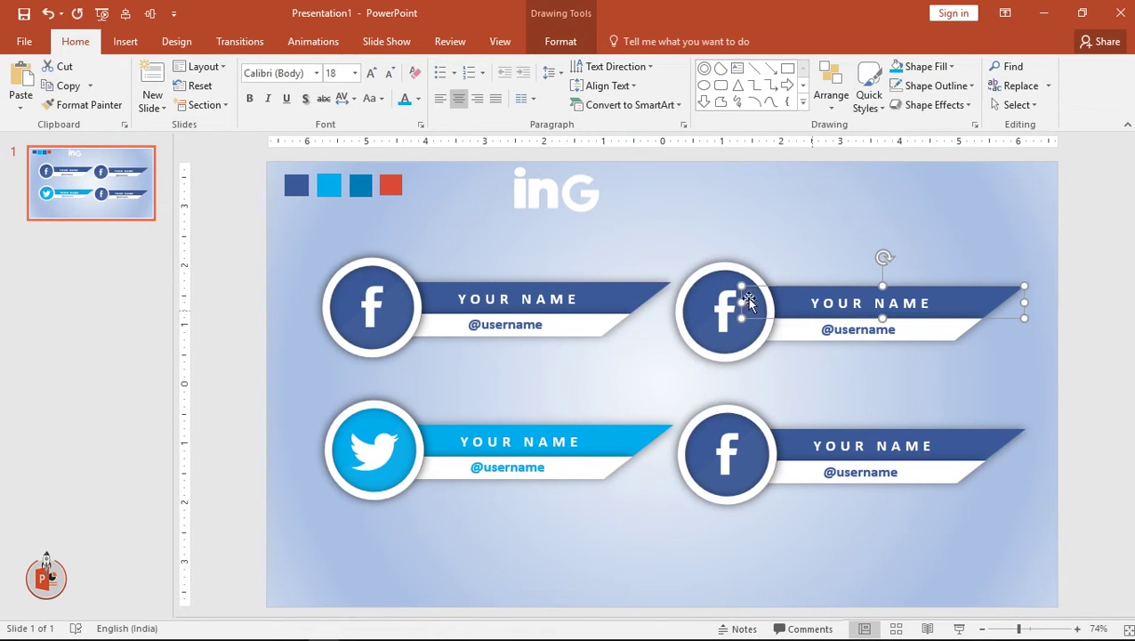
pyautogui.keyDown('shift'); pyautogui.click(700, 299); pyautogui.keyUp('shift')
pyautogui.click(691, 310)
pyautogui.keyDown('shift'); pyautogui.click(914, 297); pyautogui.keyUp('shift')
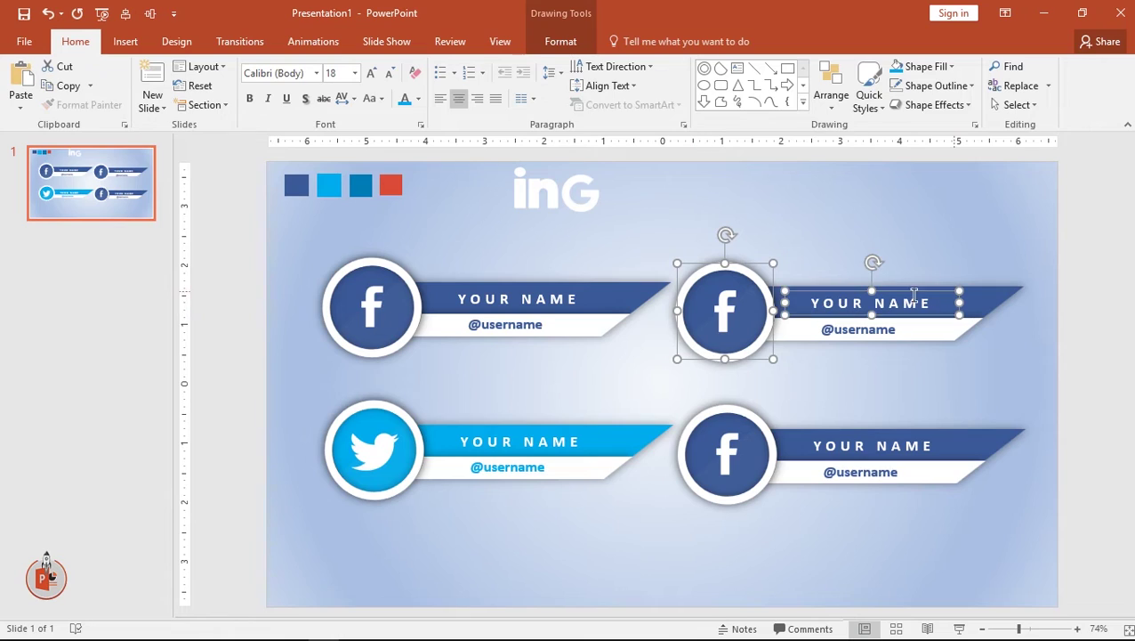
pyautogui.click(1023, 298)
pyautogui.keyDown('shift'); pyautogui.click(717, 313); pyautogui.keyUp('shift')
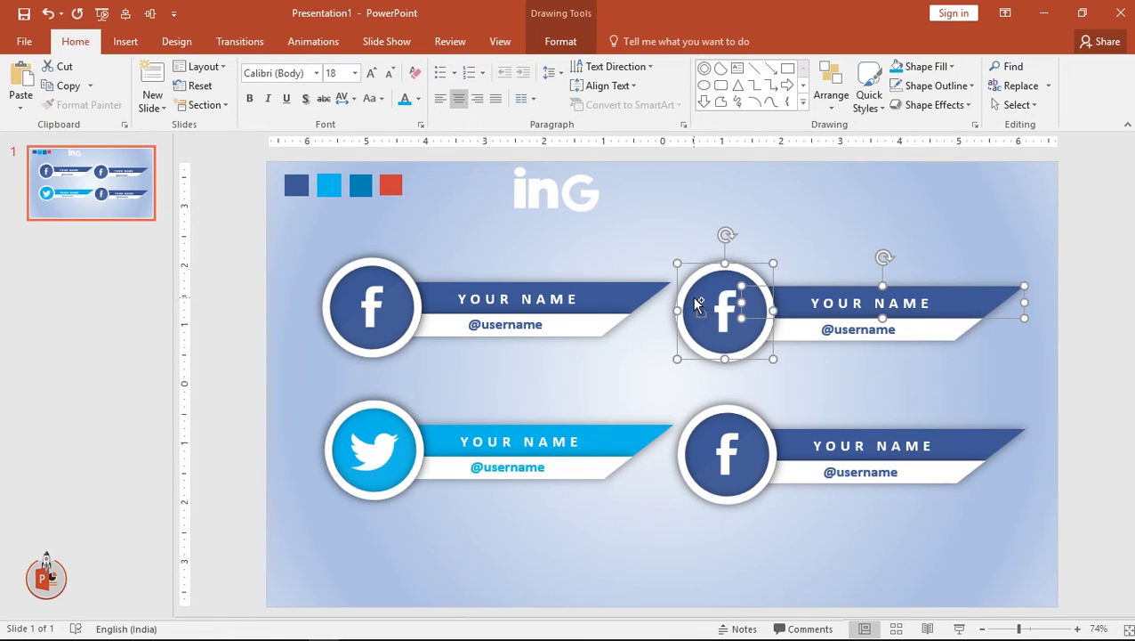
pyautogui.click(561, 41)
pyautogui.click(416, 66)
pyautogui.click(393, 286)
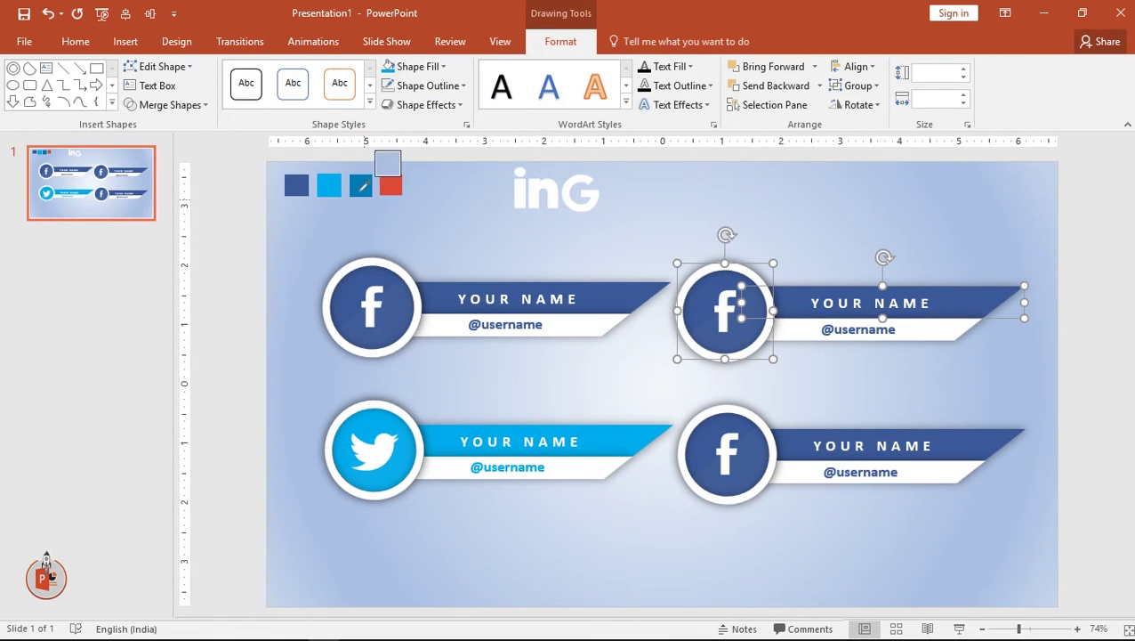
pyautogui.click(360, 185)
pyautogui.click(773, 517)
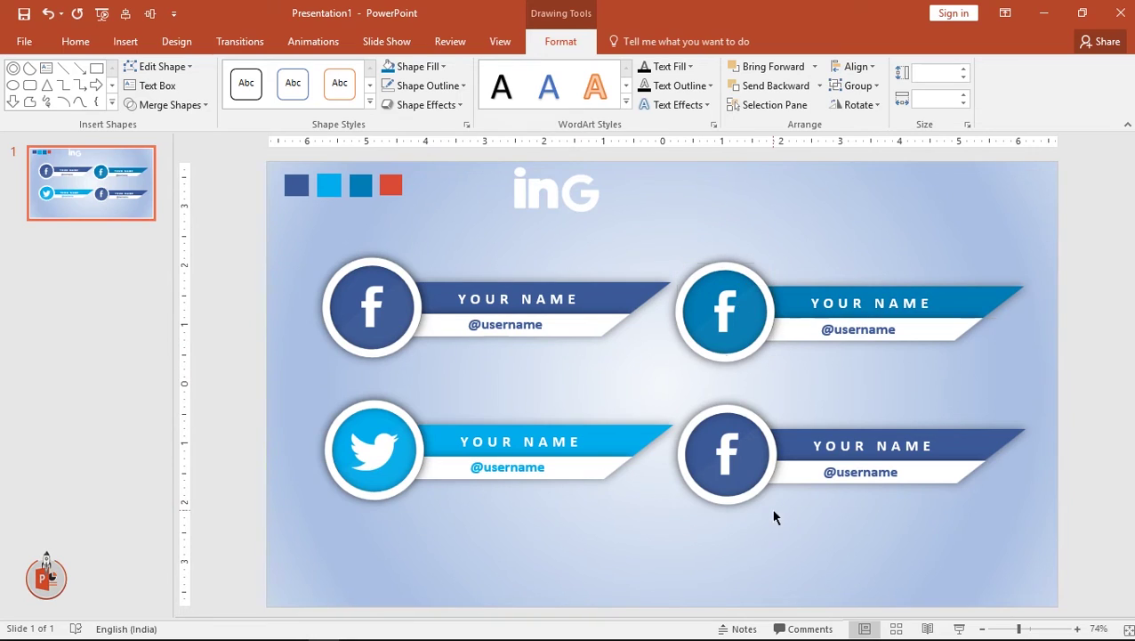
# Fill the bottom-right badge's circle and banner with the red sample colour
pyautogui.click(824, 445)
pyautogui.click(561, 41)
pyautogui.keyDown('shift'); pyautogui.click(712, 472); pyautogui.keyUp('shift')
pyautogui.click(416, 66)
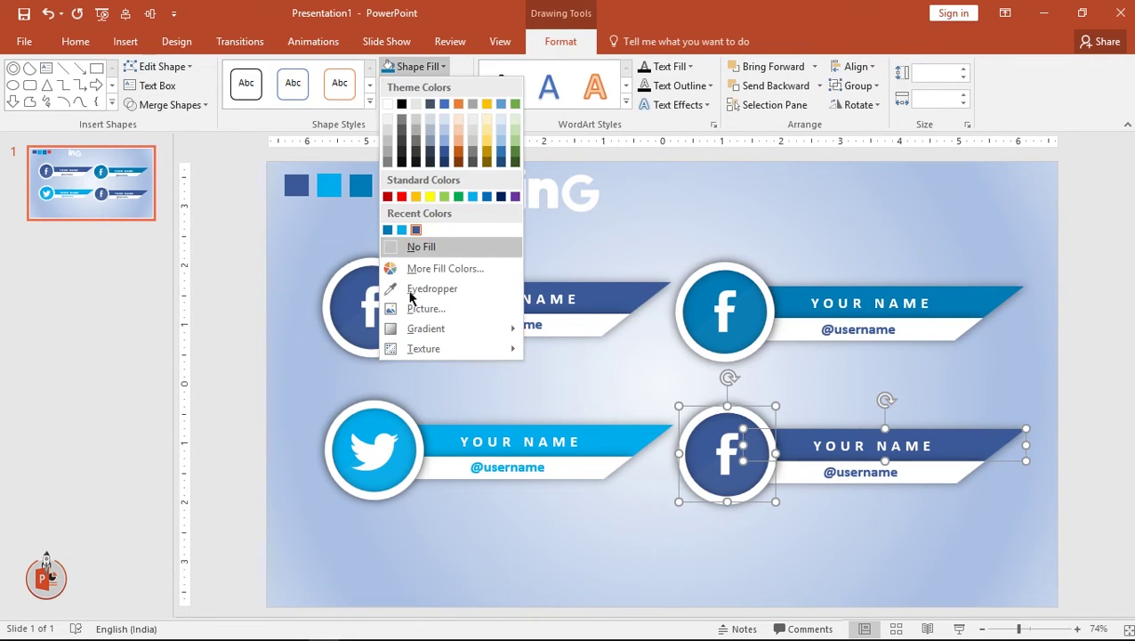
pyautogui.click(409, 286)
pyautogui.click(382, 189)
pyautogui.click(797, 397)
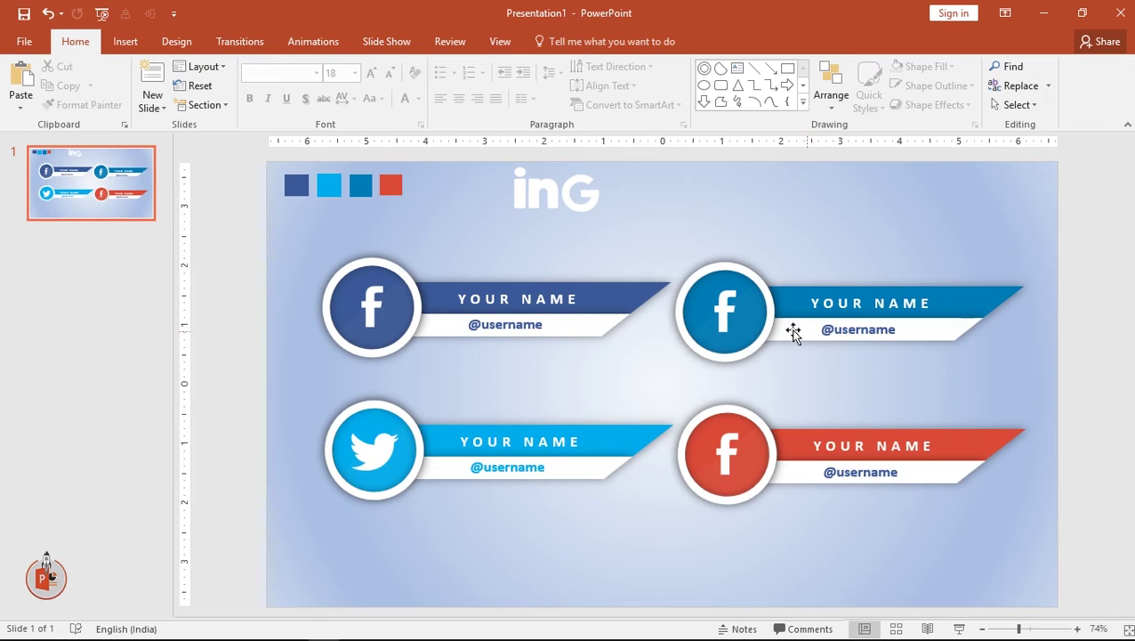
pyautogui.click(888, 329)
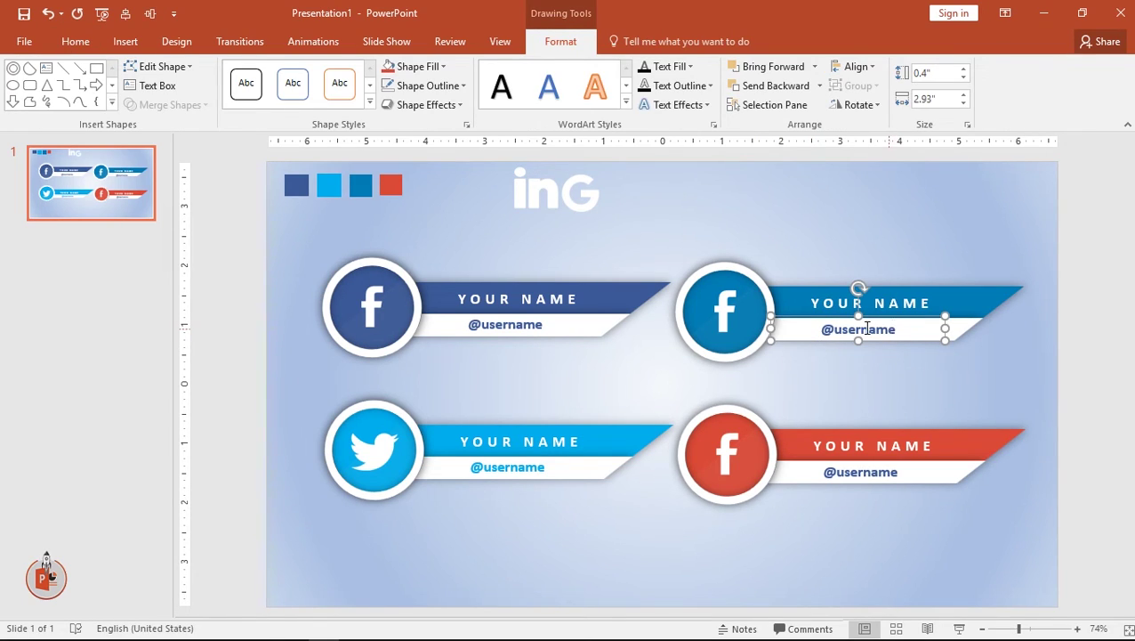
pyautogui.tripleClick(867, 328)
pyautogui.click(73, 41)
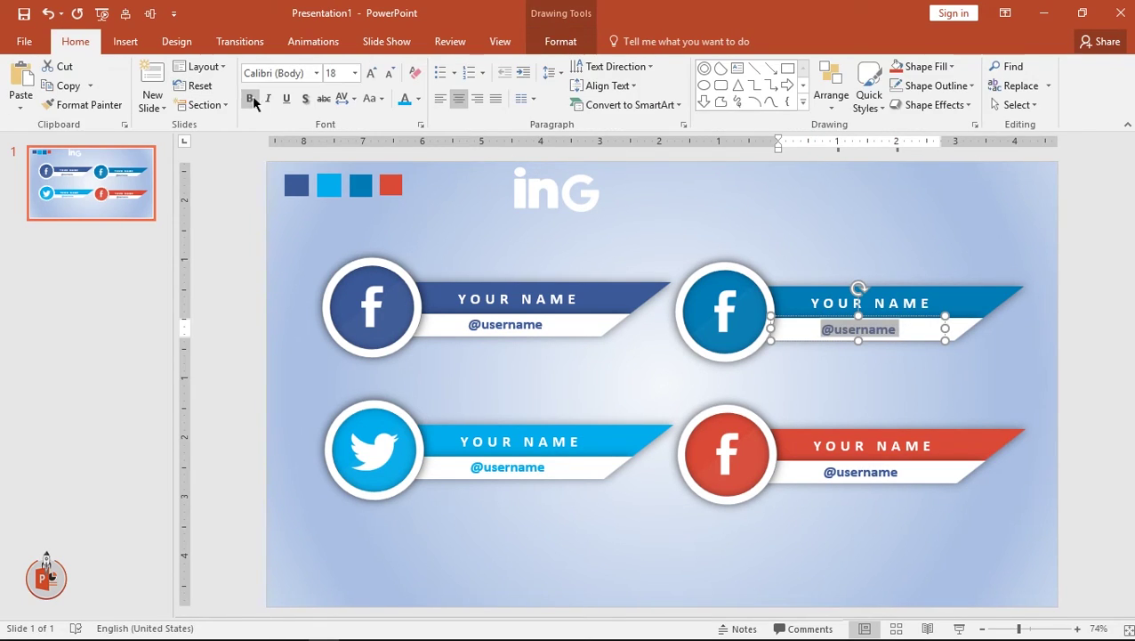
pyautogui.click(418, 98)
pyautogui.click(419, 264)
pyautogui.click(897, 475)
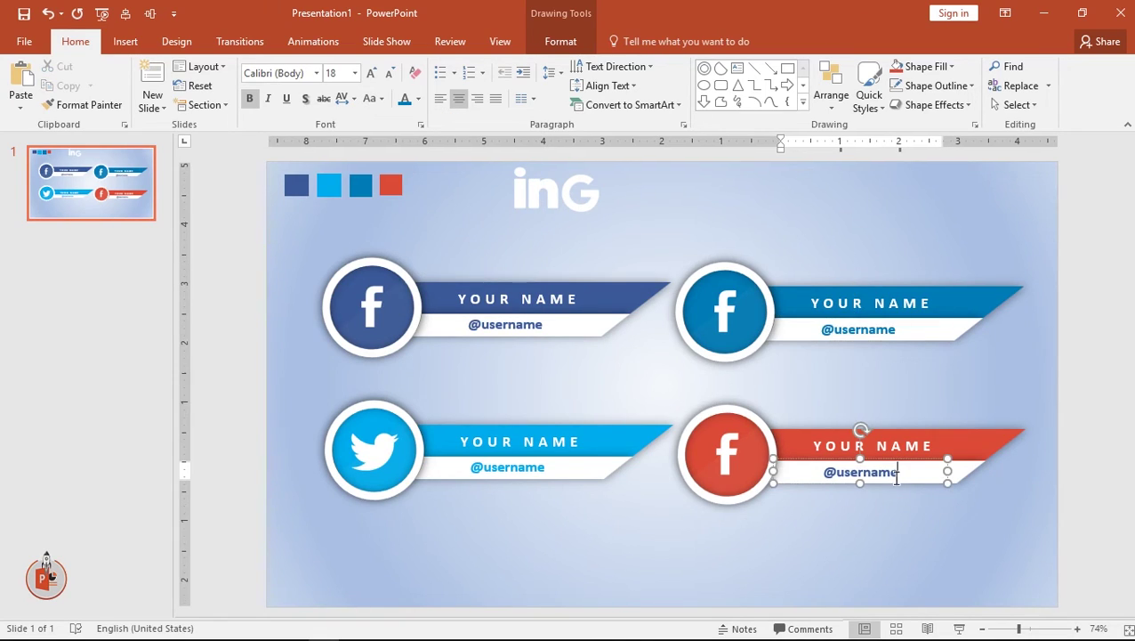
pyautogui.tripleClick(897, 472)
pyautogui.click(418, 98)
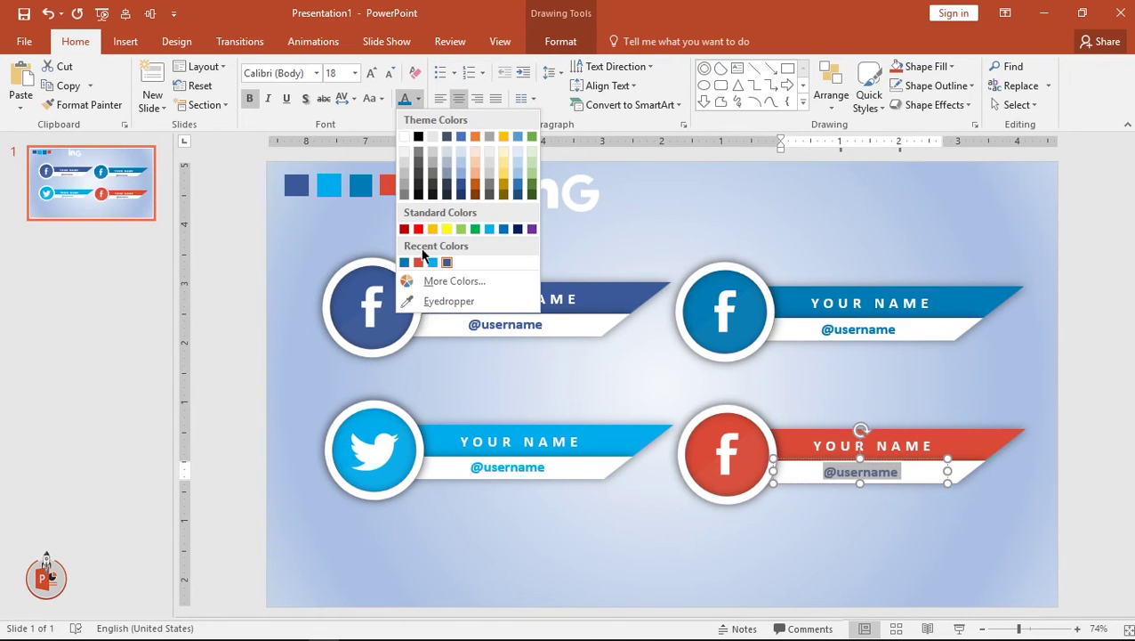
pyautogui.click(424, 259)
pyautogui.click(801, 525)
# Delete the top-right f logo
pyautogui.click(725, 311)
pyautogui.press('Delete')
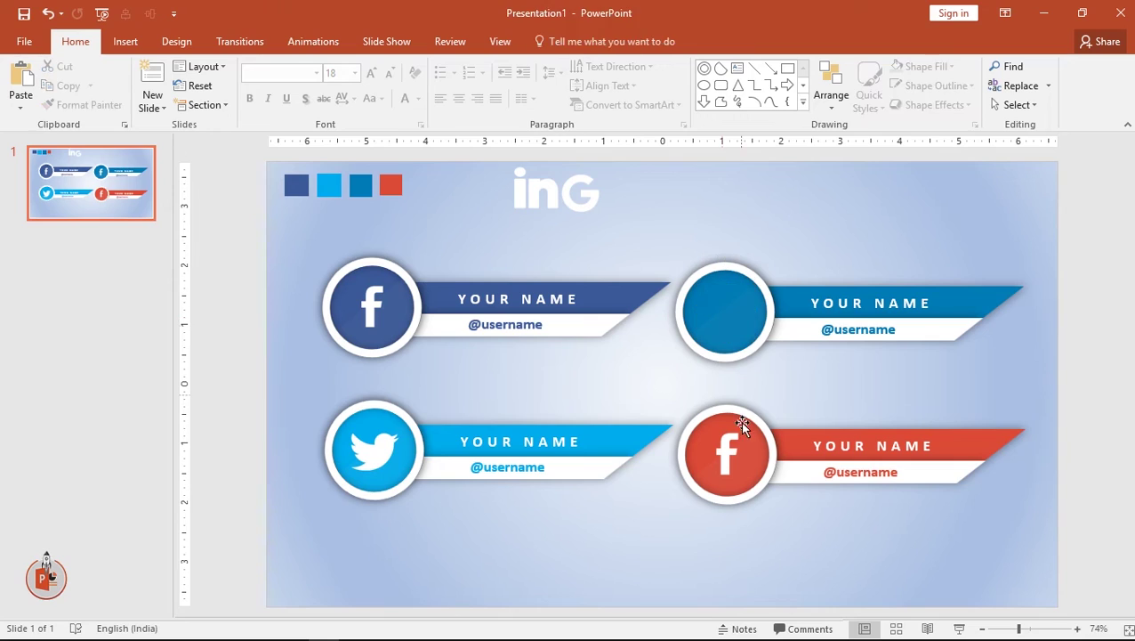
pyautogui.click(723, 438)
# Replace the bottom-right f logo, moving the 'in' logo into the teal circle and the G into the red circle
pyautogui.press('Delete')
pyautogui.moveTo(544, 191); pyautogui.dragTo(727, 308)
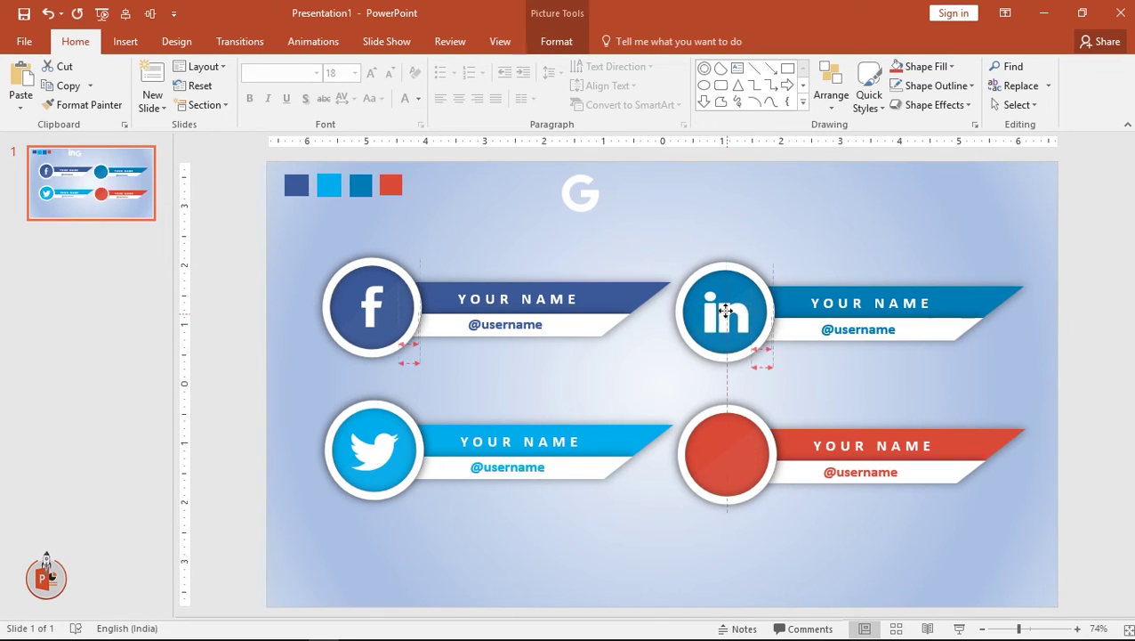
pyautogui.moveTo(580, 193); pyautogui.dragTo(737, 454)
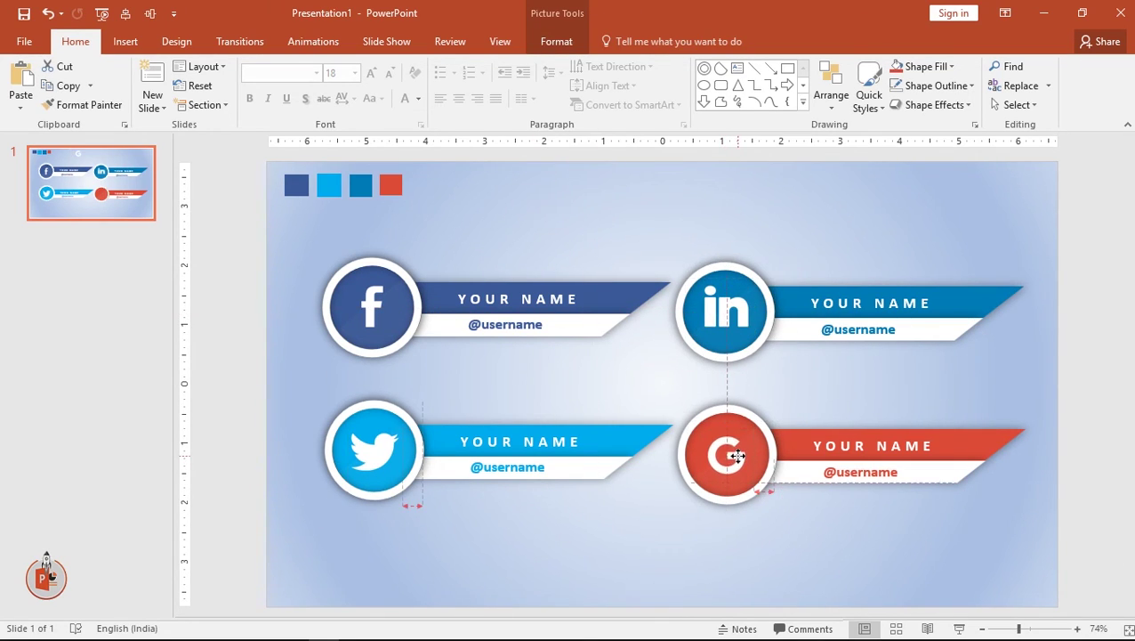
# Delete the four colour sample squares at the top-left
pyautogui.click(798, 528)
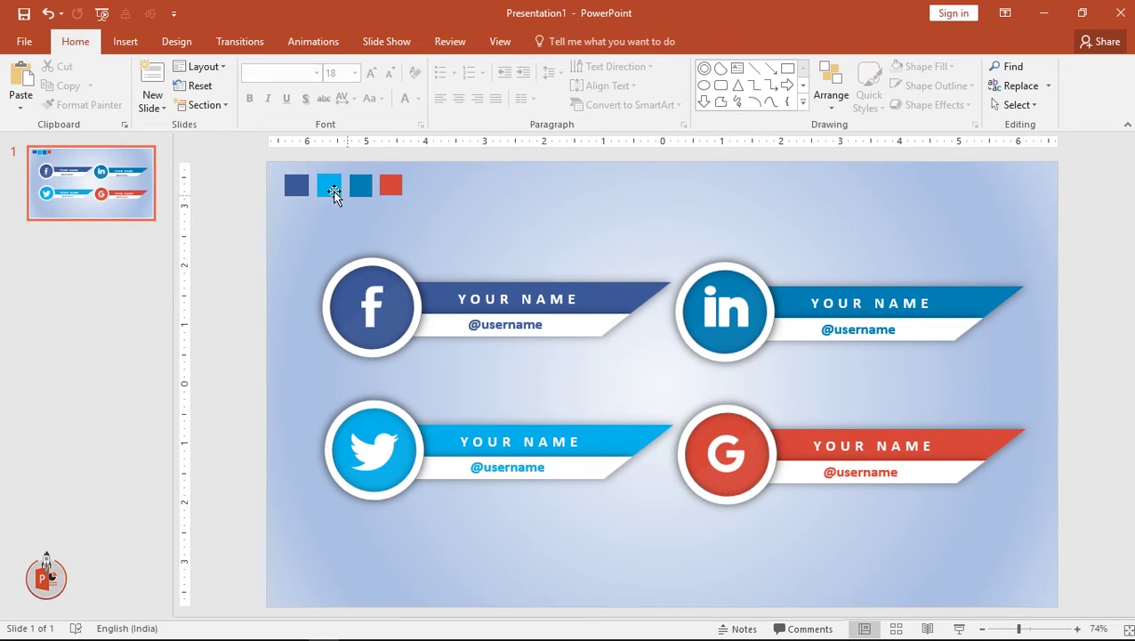
pyautogui.moveTo(261, 156); pyautogui.dragTo(471, 239)
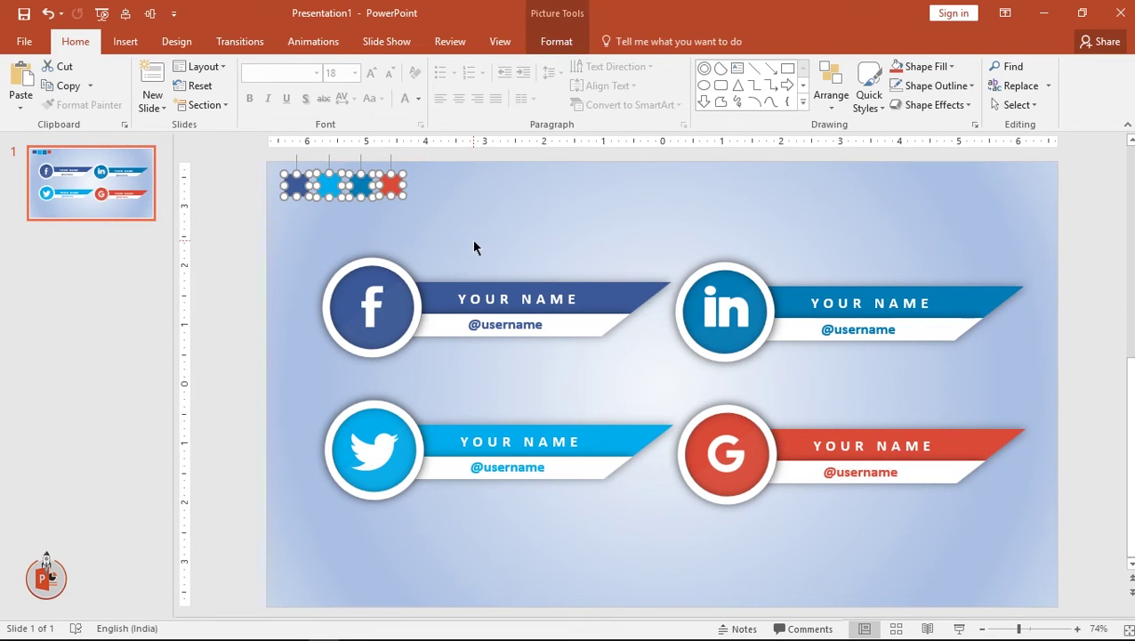
pyautogui.press('Delete')
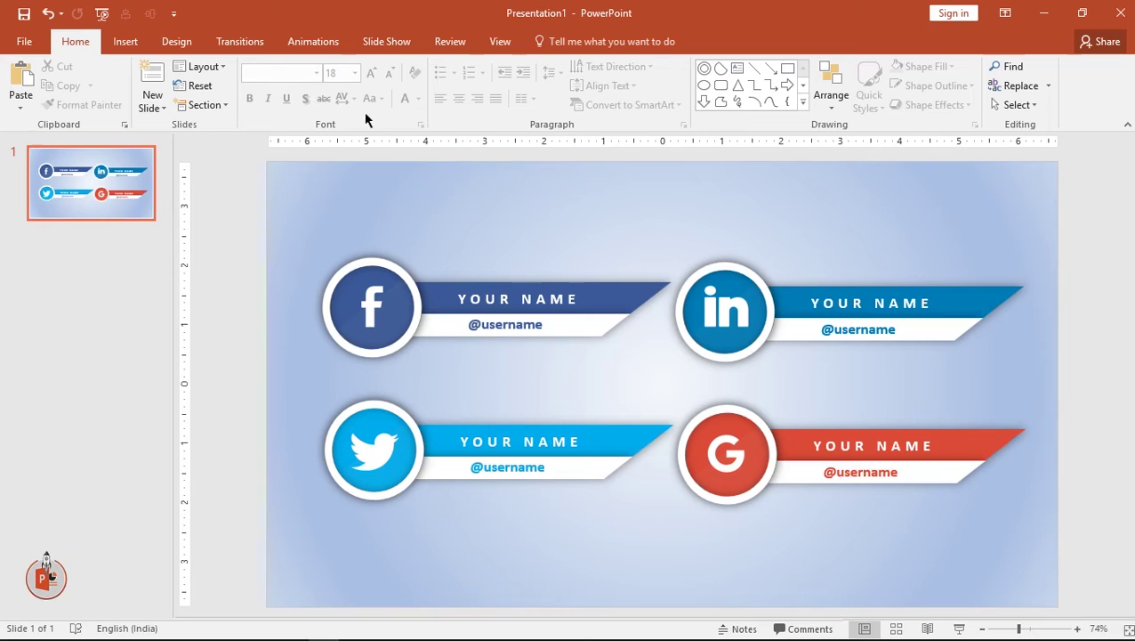
# Add a text box near the top with the title 'Social Media Lower Thirds'
pyautogui.click(126, 43)
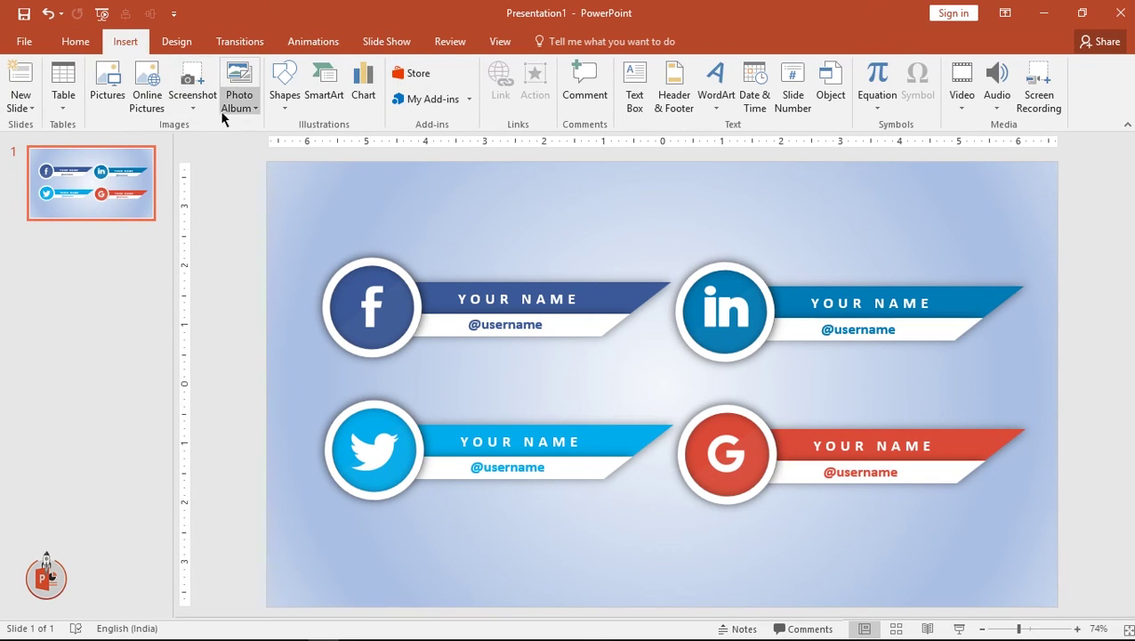
pyautogui.click(285, 99)
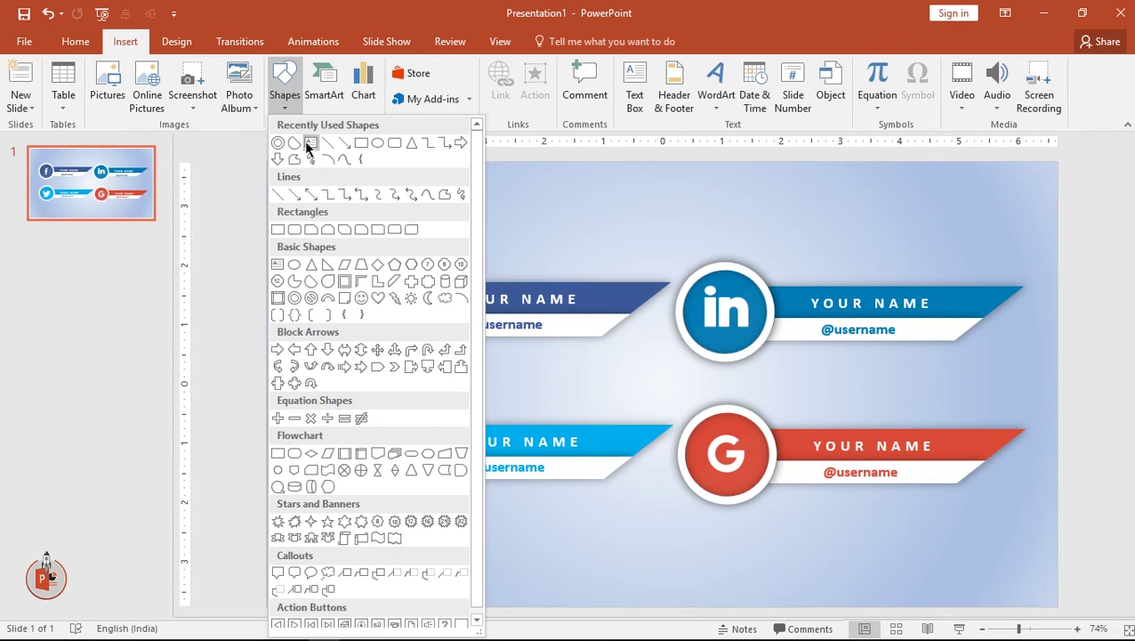
pyautogui.click(316, 143)
pyautogui.moveTo(426, 170); pyautogui.dragTo(891, 229)
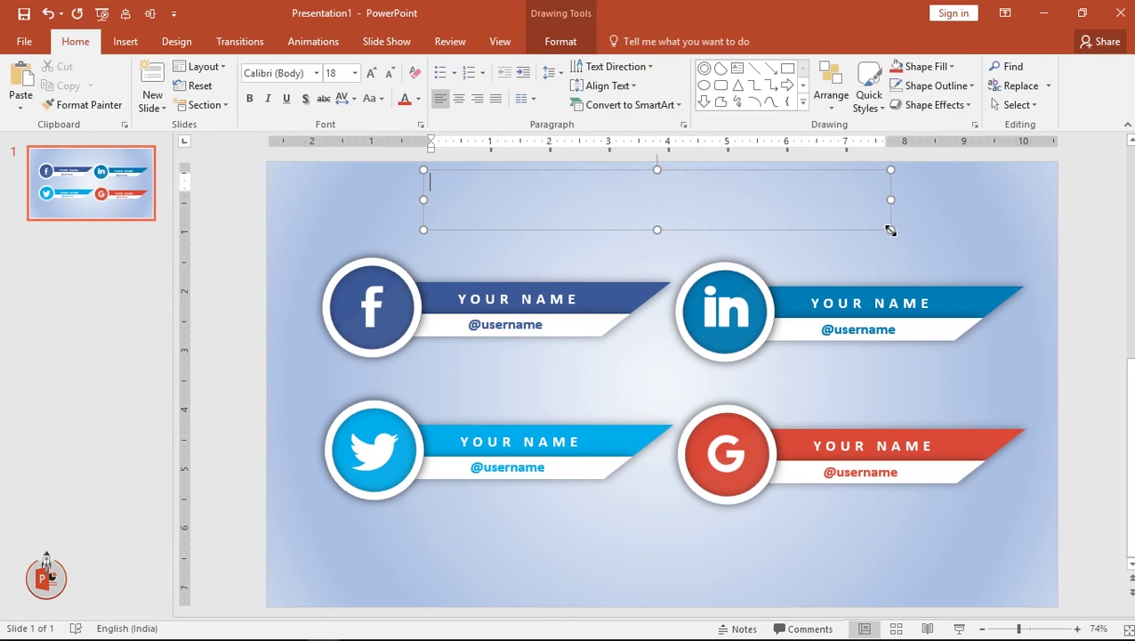
pyautogui.write('Social Me')
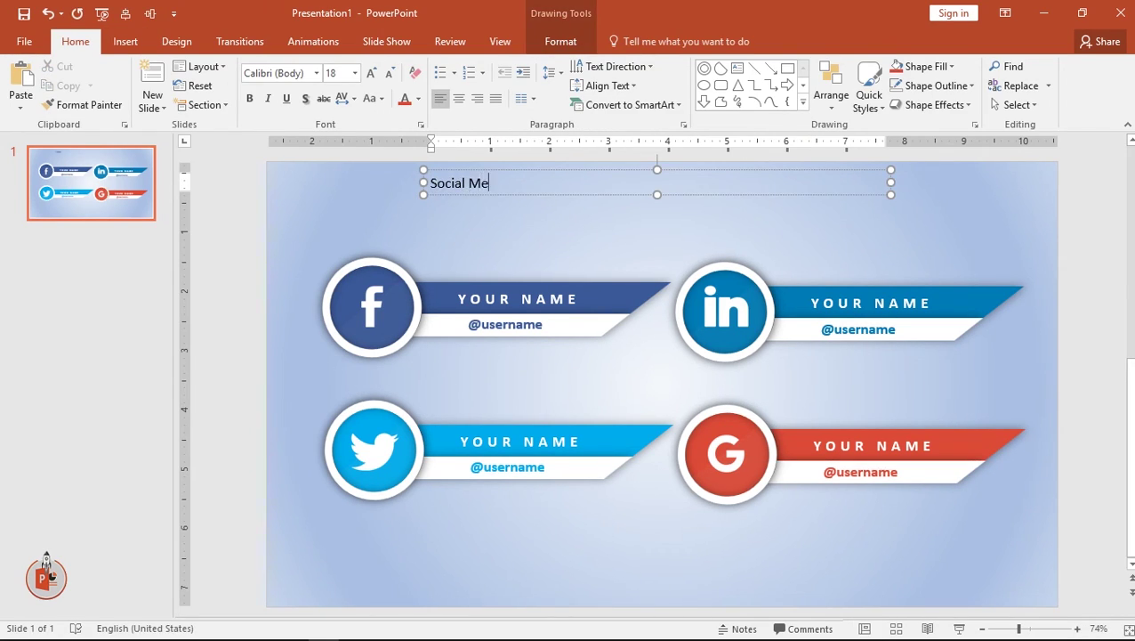
pyautogui.write('dia Lower Thirds')
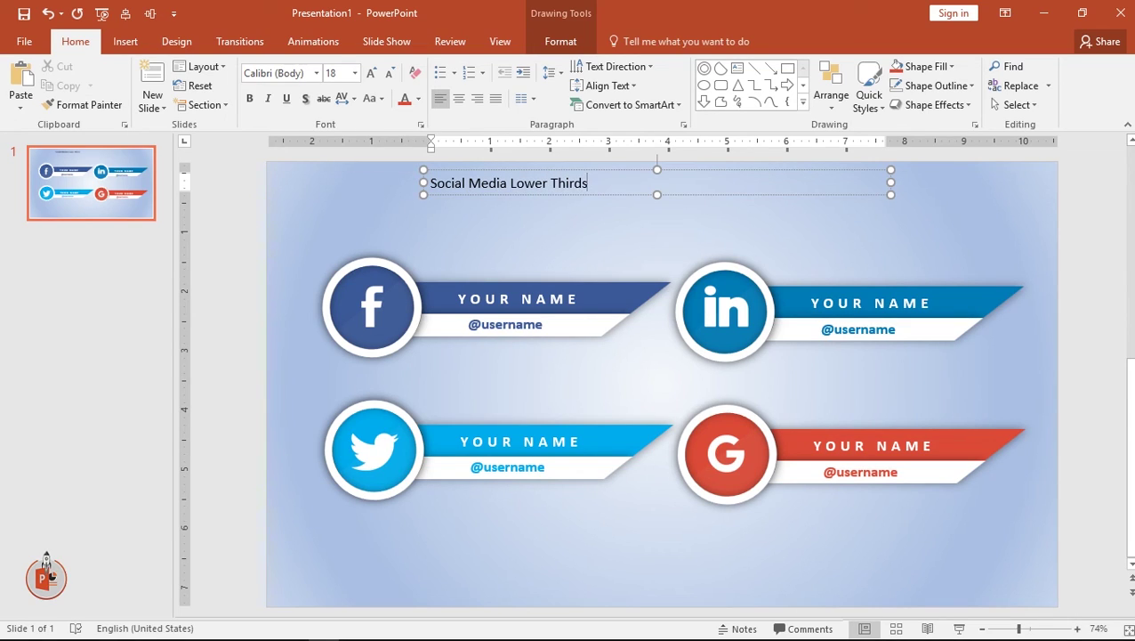
# Format the title in TextFont1, dark grey, centred, bold, 40 pt
pyautogui.click(770, 173)
pyautogui.click(276, 73)
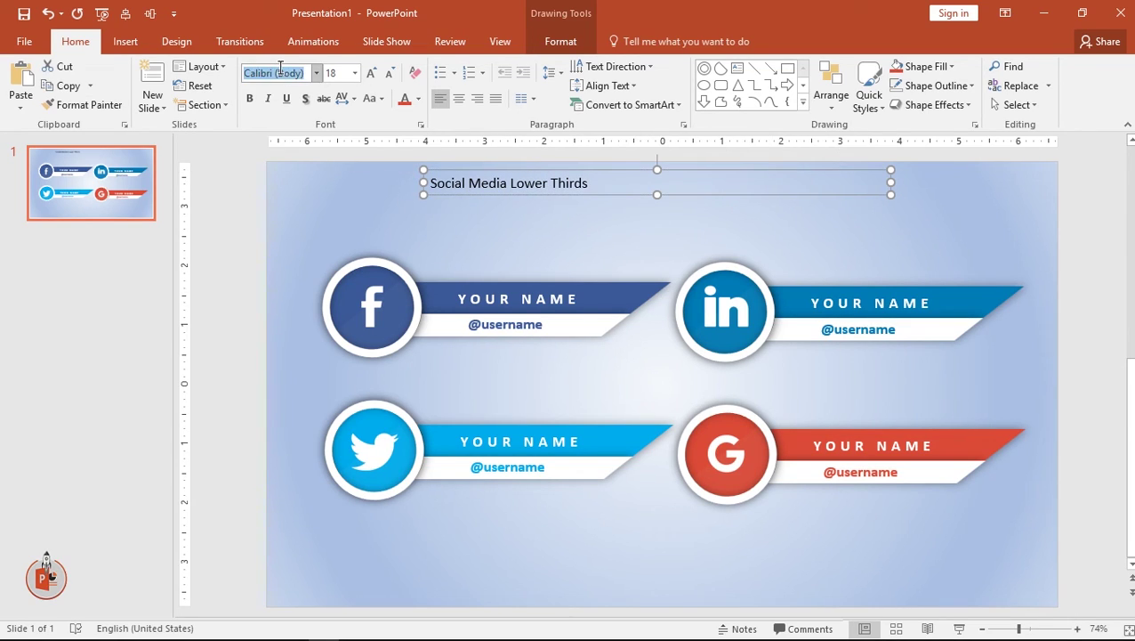
pyautogui.write('TextFont1')
pyautogui.press('Return')
pyautogui.click(418, 98)
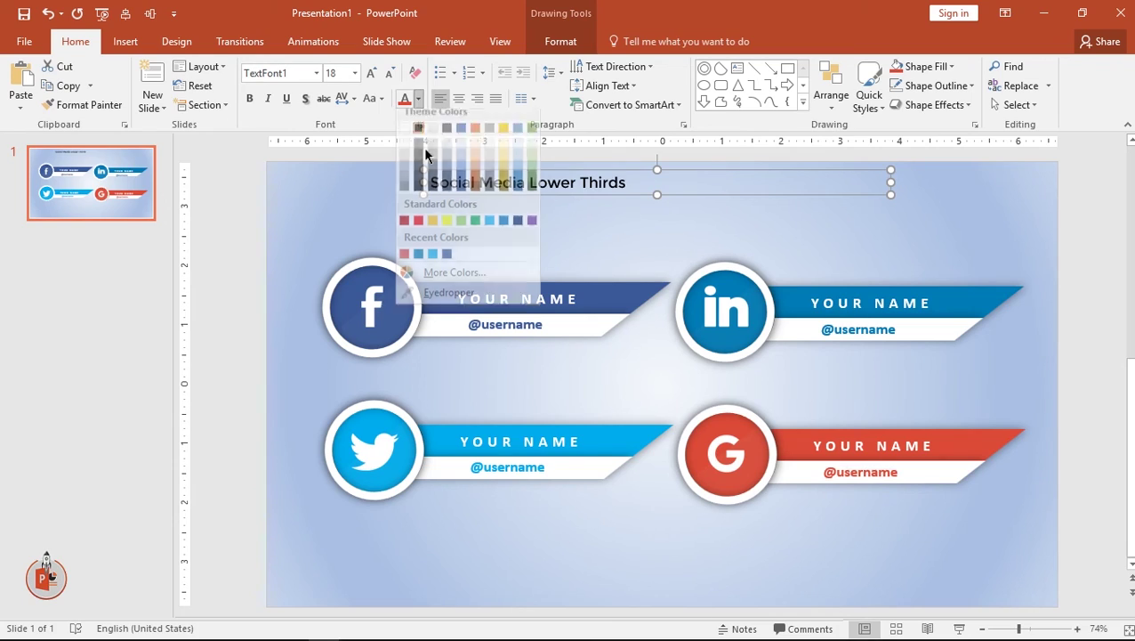
pyautogui.click(423, 182)
pyautogui.click(458, 99)
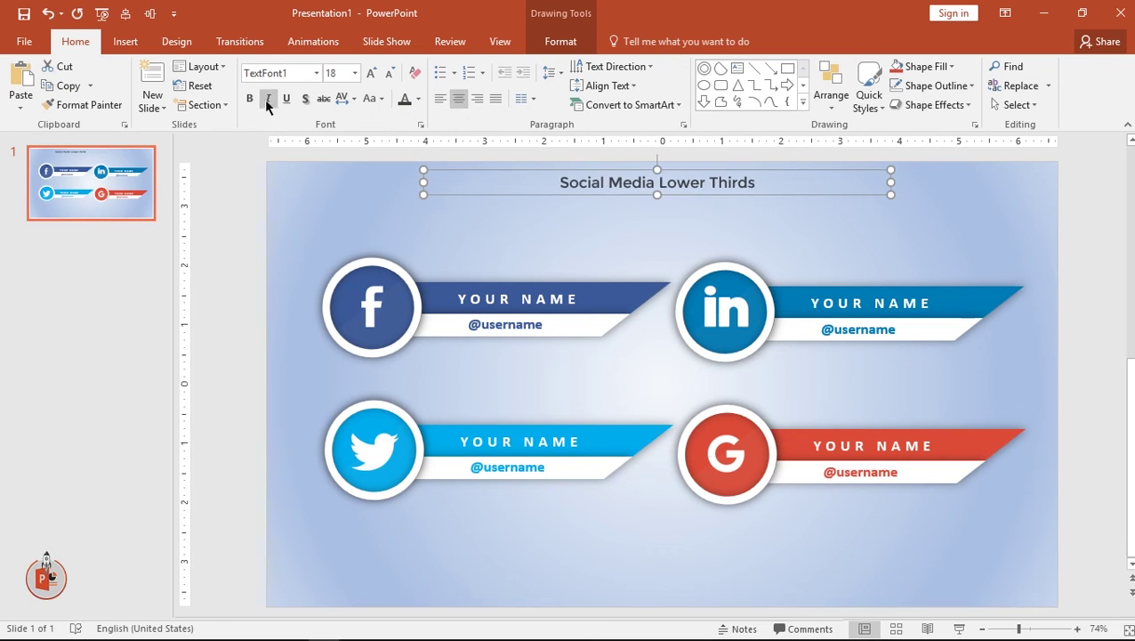
pyautogui.click(249, 99)
pyautogui.click(372, 73)
pyautogui.click(372, 73)
pyautogui.click(372, 73)
pyautogui.click(372, 73)
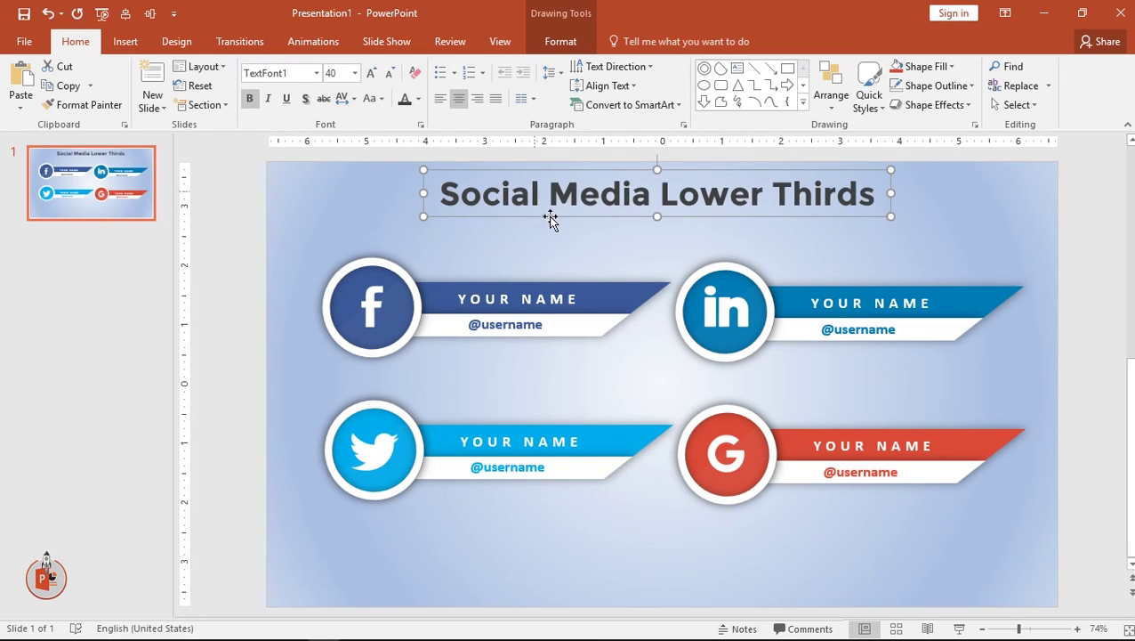
# Centre the title over the badges and play the slide full screen
pyautogui.moveTo(559, 216); pyautogui.dragTo(583, 234)
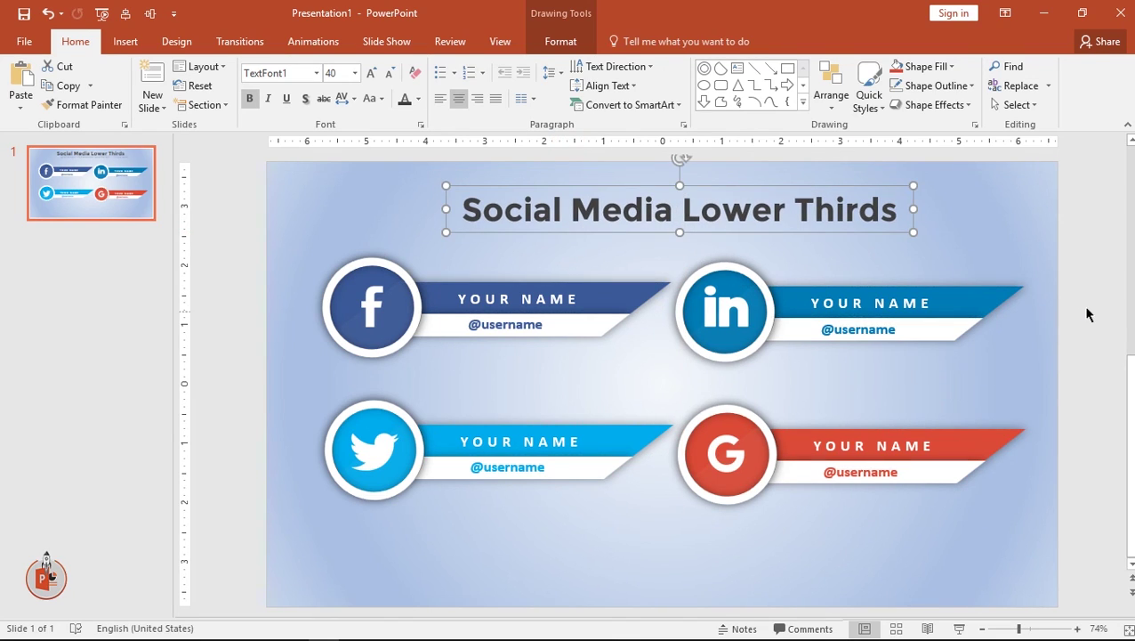
pyautogui.click(1070, 249)
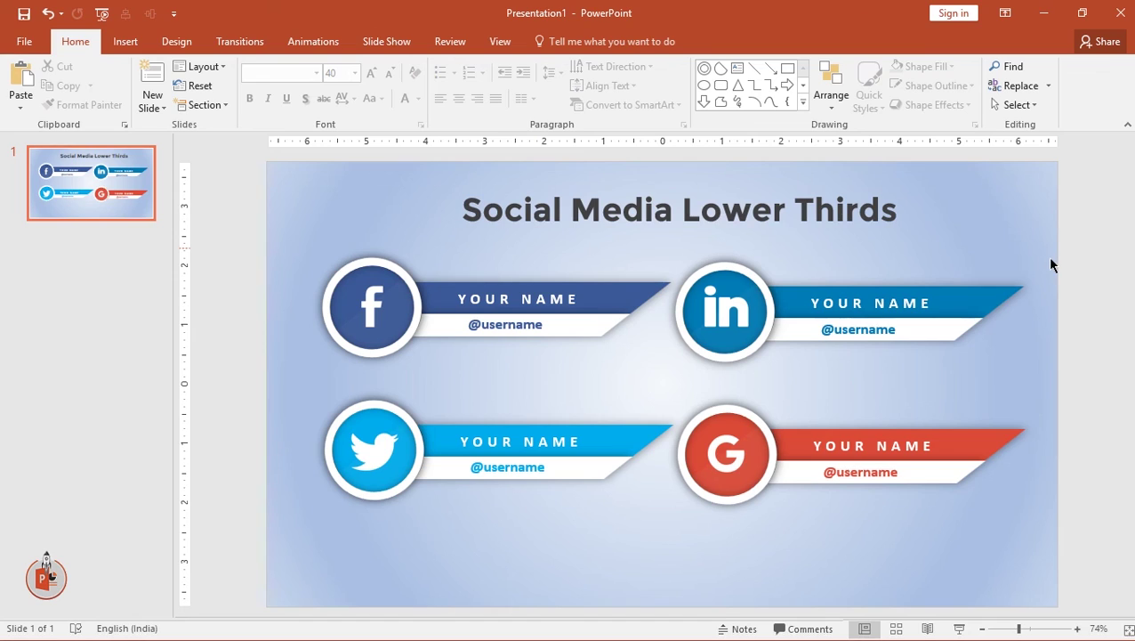
pyautogui.press('F5')
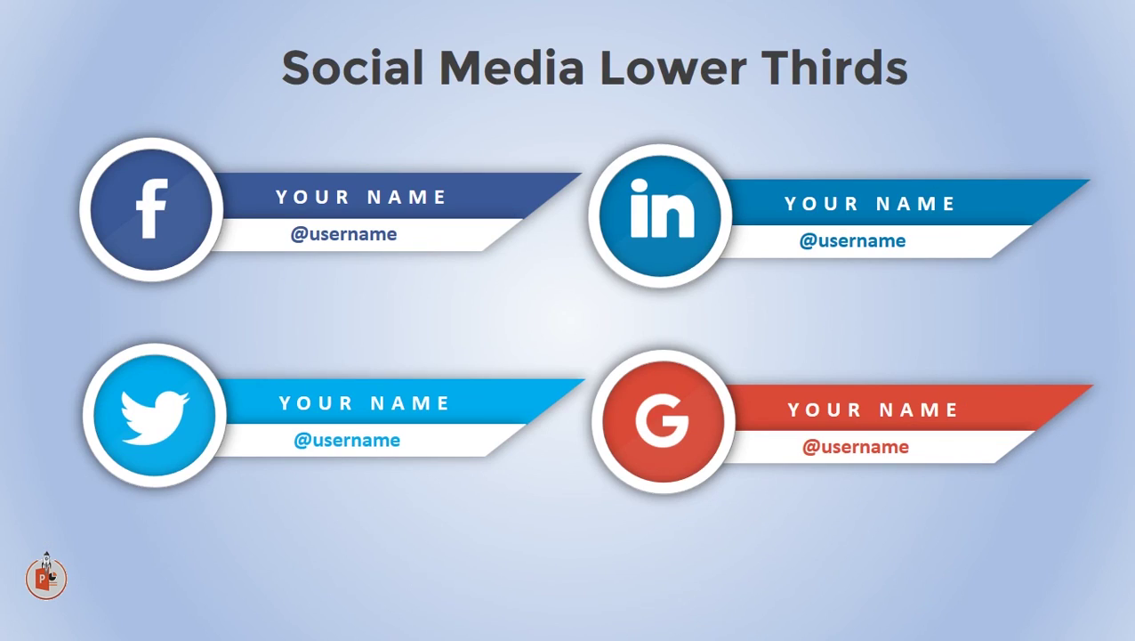